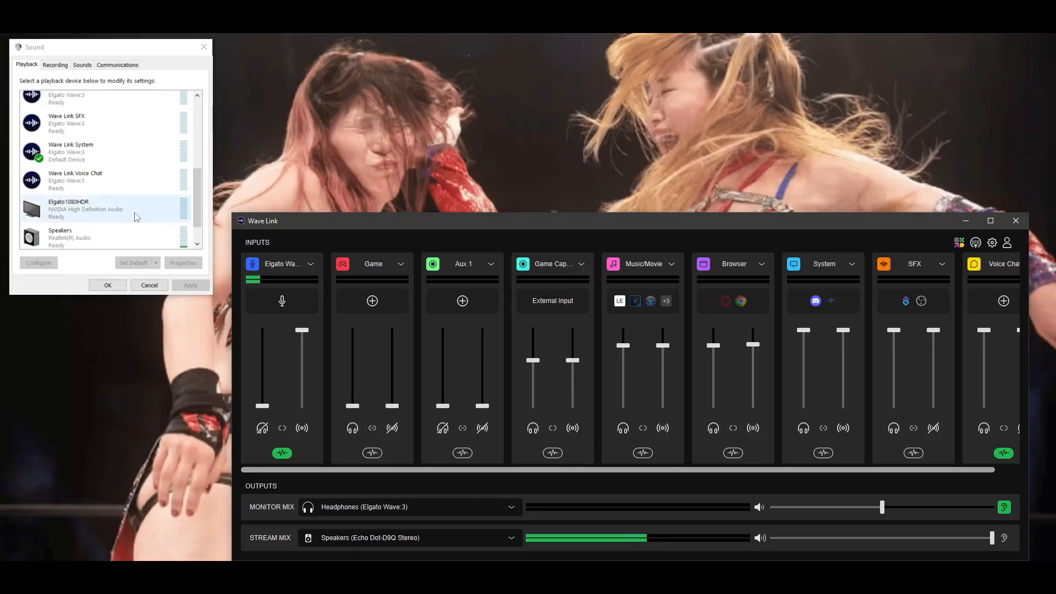
Step: Look over the Windows recording devices and return to the playback device list
left_click(54, 65)
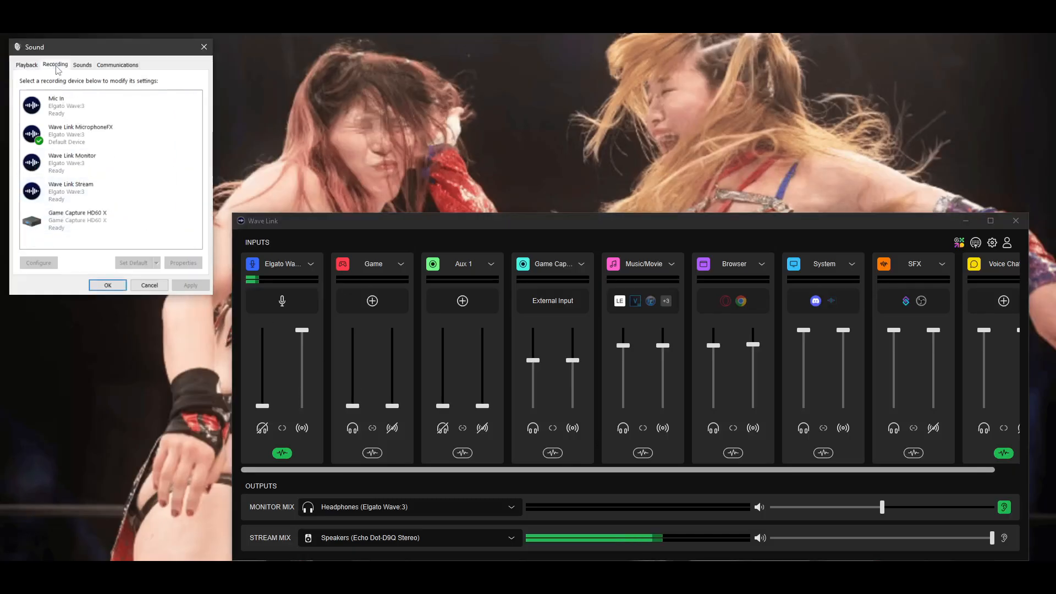
left_click(27, 65)
left_click(405, 245)
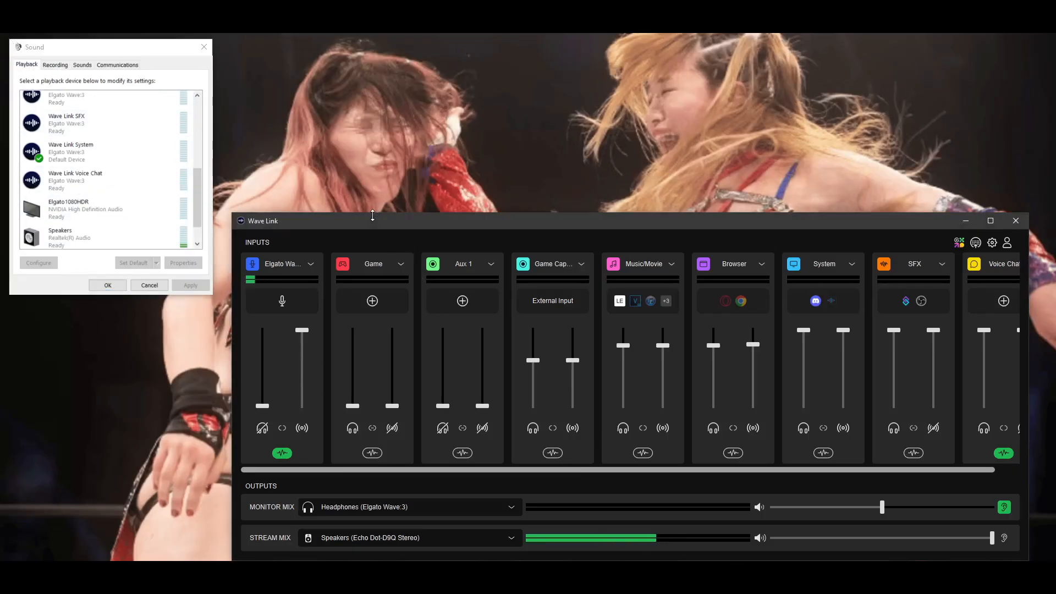
Step: Examine the Wave Link playback devices and the options available for the Wave Link System device
left_click(57, 163)
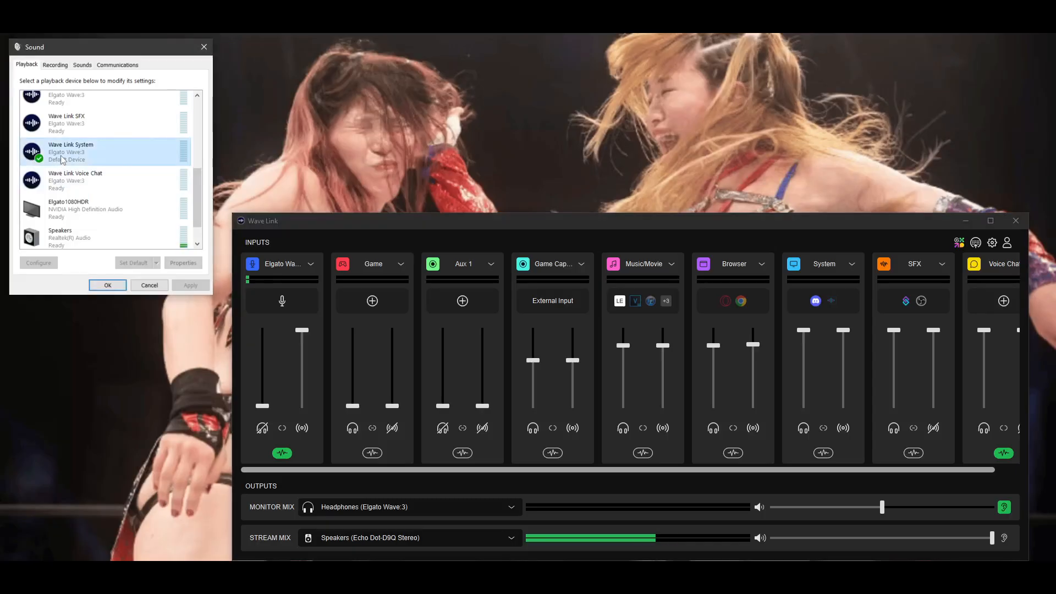
scroll(91, 187, "up", 1)
scroll(91, 187, "up", 2)
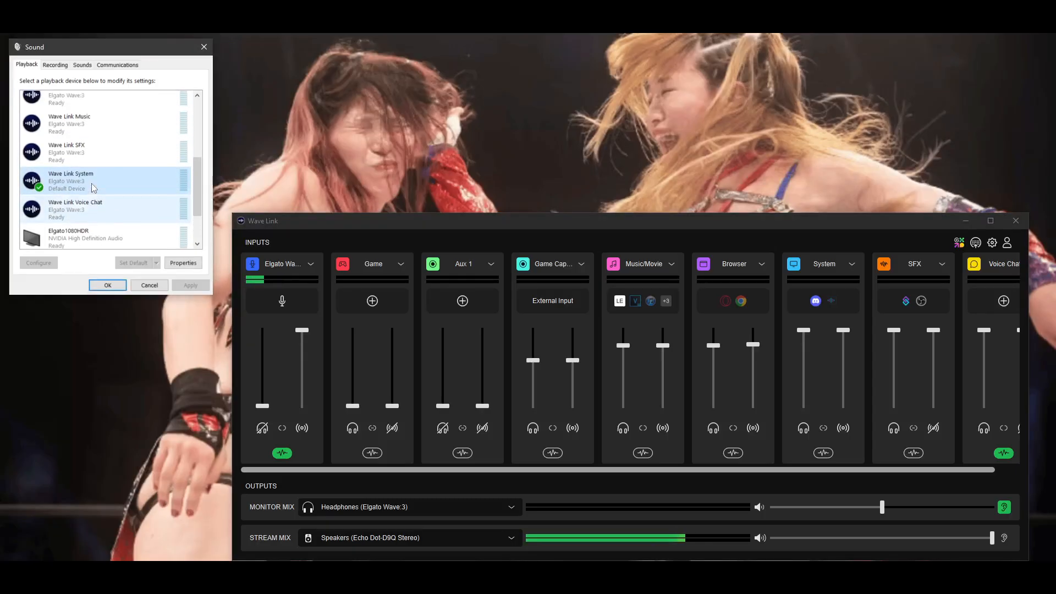
left_click_drag(196, 184, 194, 95)
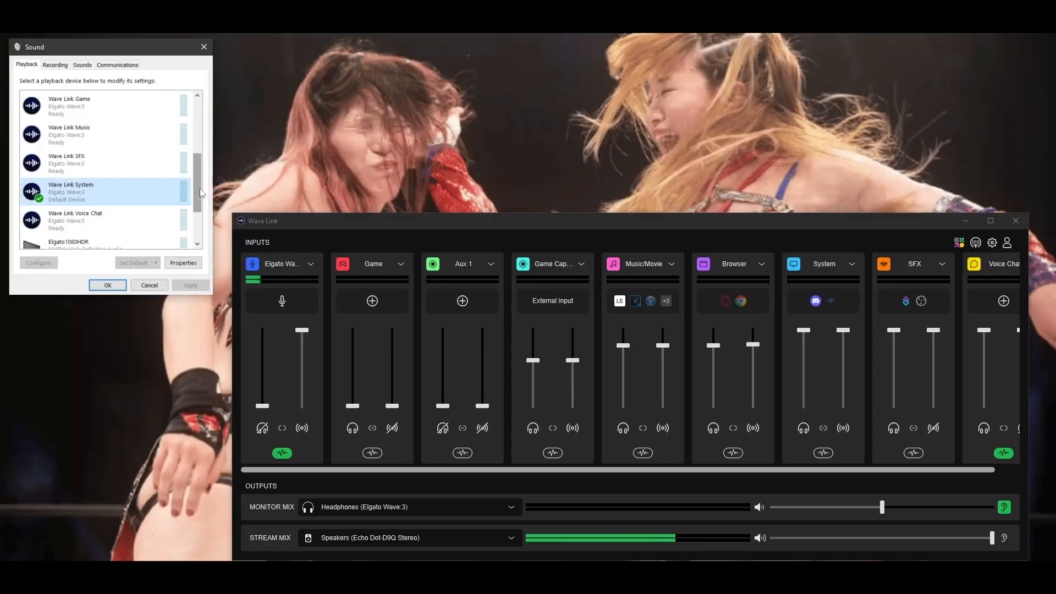
scroll(156, 211, "up", 1)
left_click(82, 192)
left_click(91, 211)
right_click(91, 222)
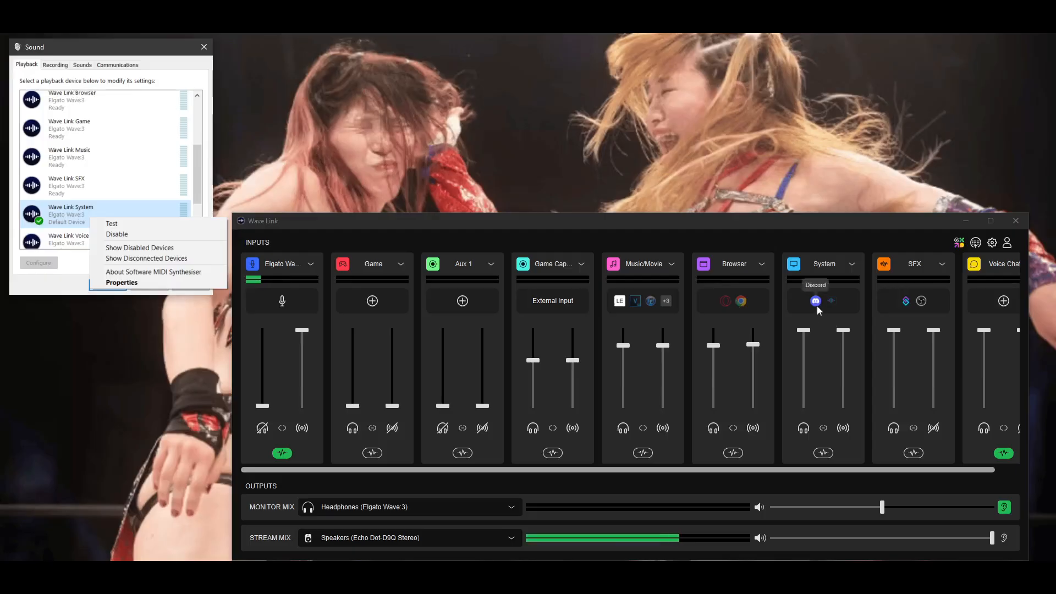
Step: Review the Windows recording devices, checking that Wave Link MicrophoneFX is the default device
left_click(55, 65)
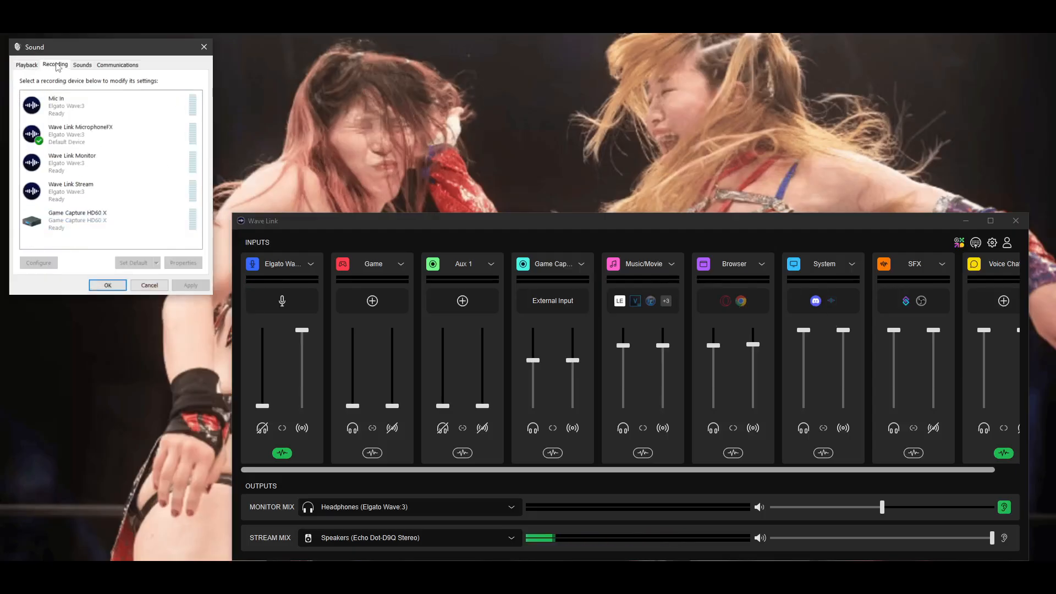
left_click(91, 143)
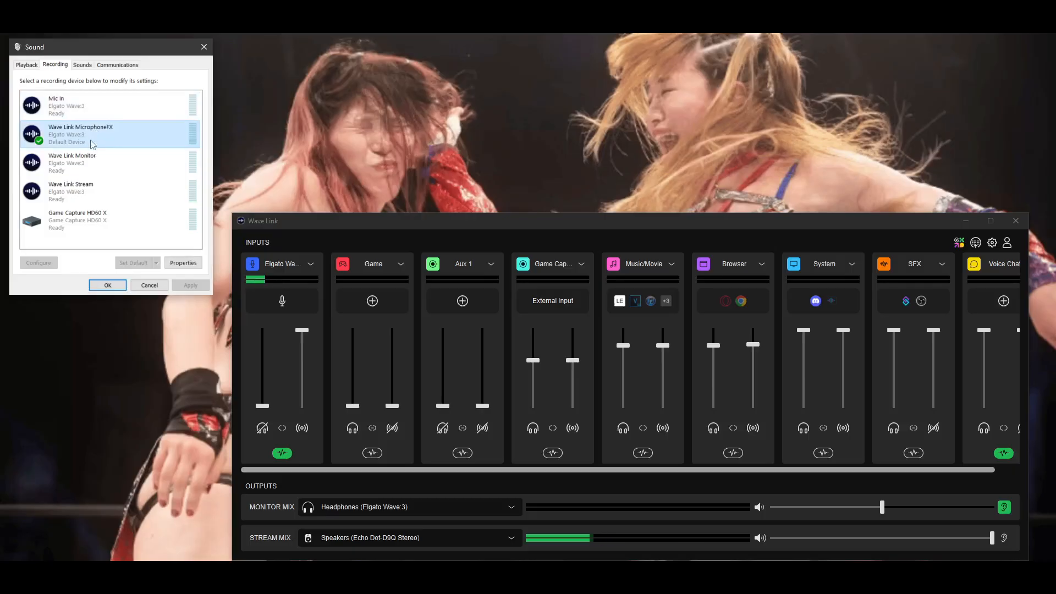
left_click(80, 67)
left_click(56, 65)
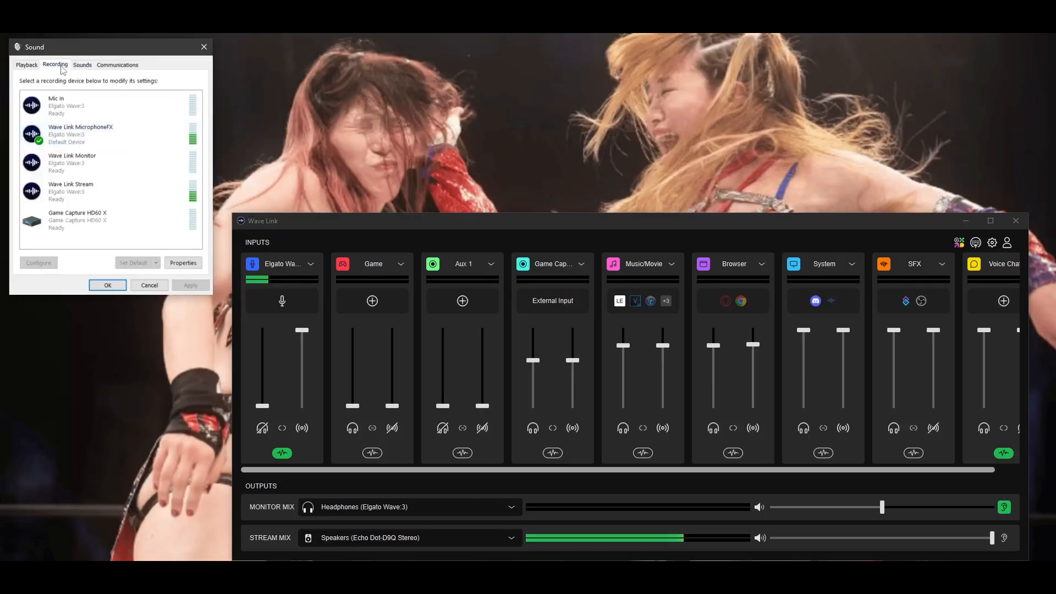
Step: Check the output devices offered for the monitor mix and the stream mix in Wave Link
left_click(355, 510)
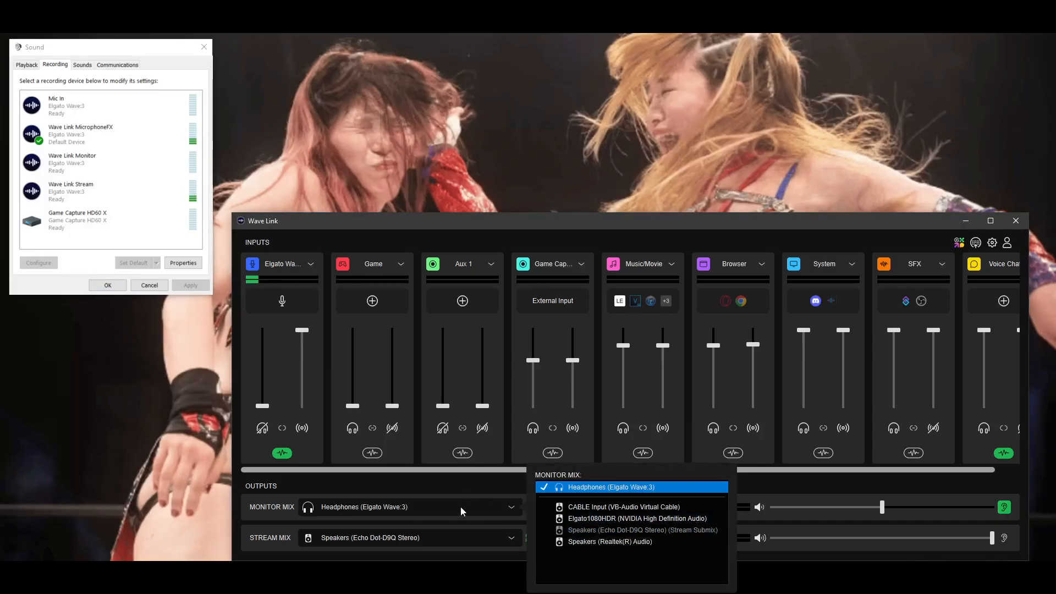
left_click(475, 220)
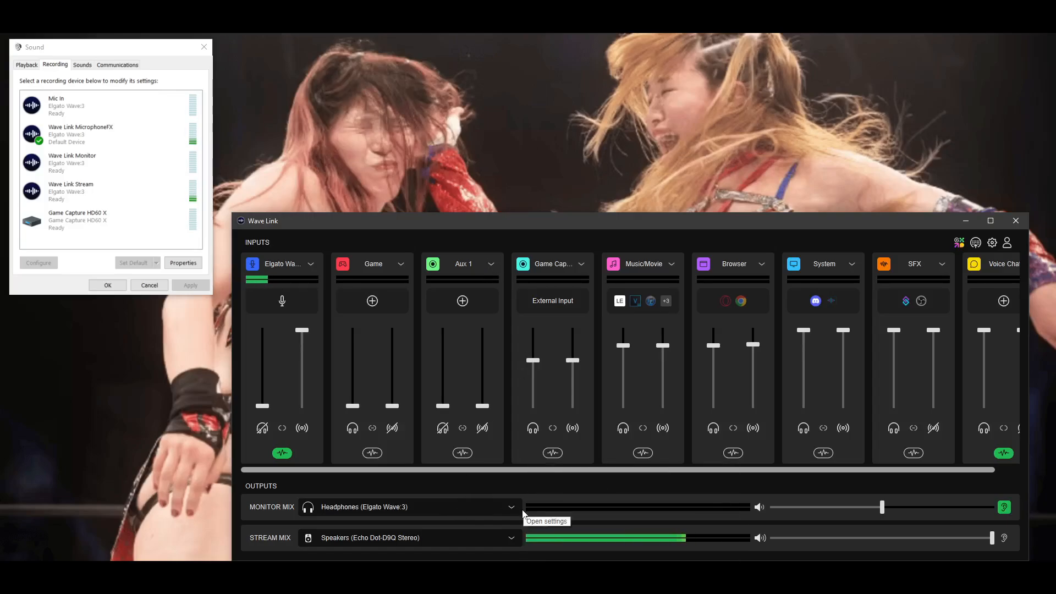
mouse_move(884, 508)
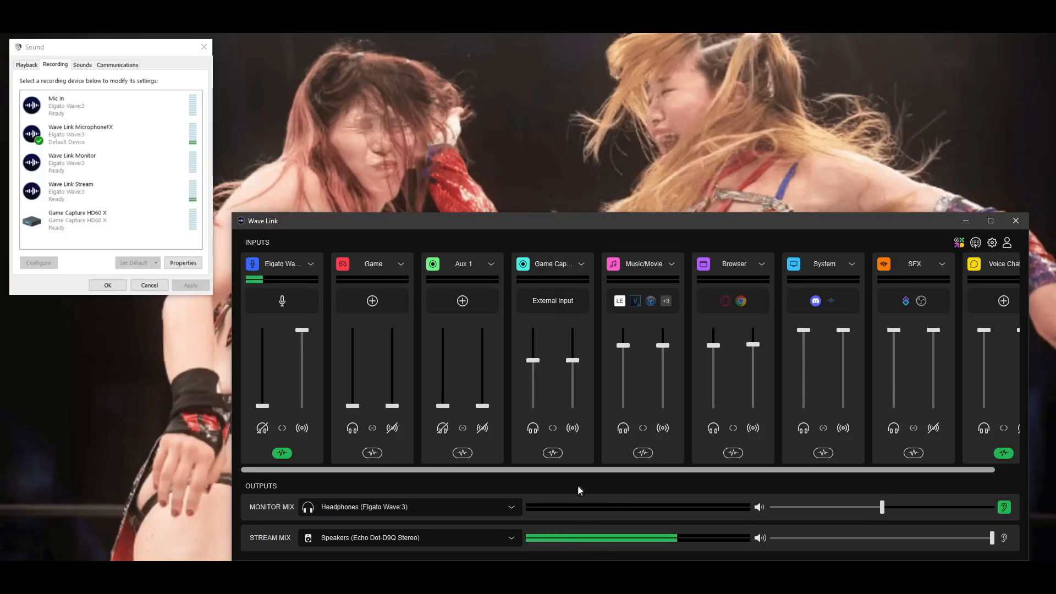
left_click(411, 539)
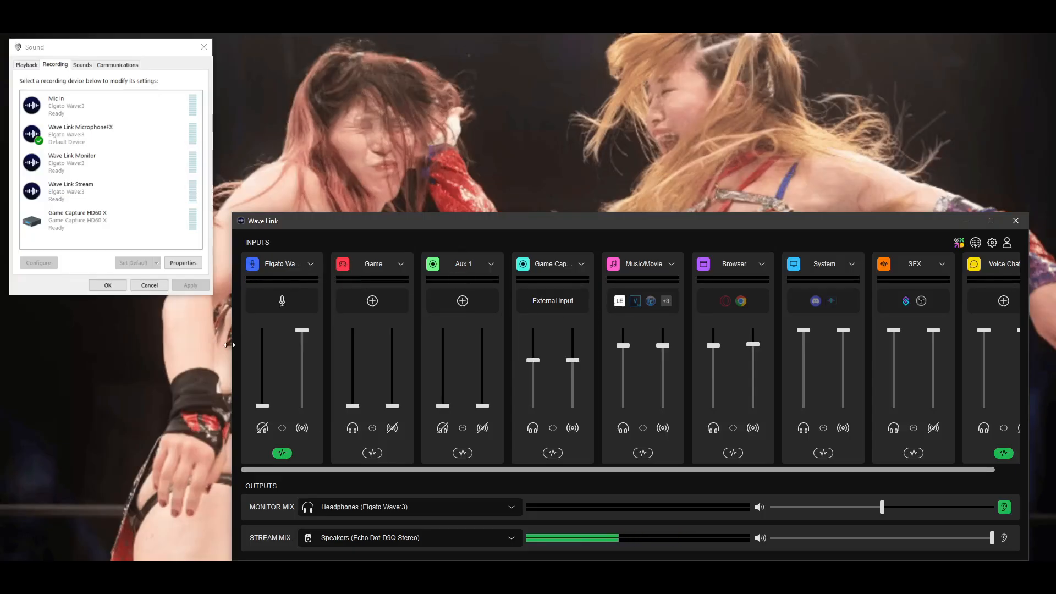
Step: Widen and reposition the Wave Link window so that all input channels through Voice Chat fit
left_click_drag(232, 346, 175, 345)
mouse_move(265, 223)
left_mouse_down()
mouse_move(327, 172)
mouse_move(231, 214)
mouse_move(267, 215)
left_mouse_up()
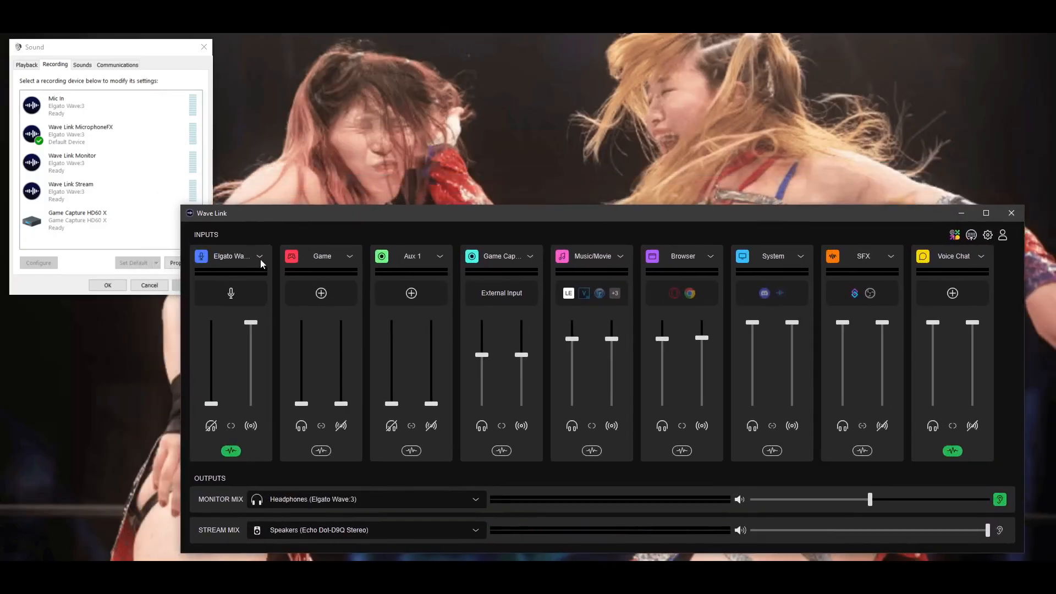
Step: Set the Elgato Wave:3 headphone jack's Mic/PC Mix to the midpoint and close the input's settings
left_click(260, 257)
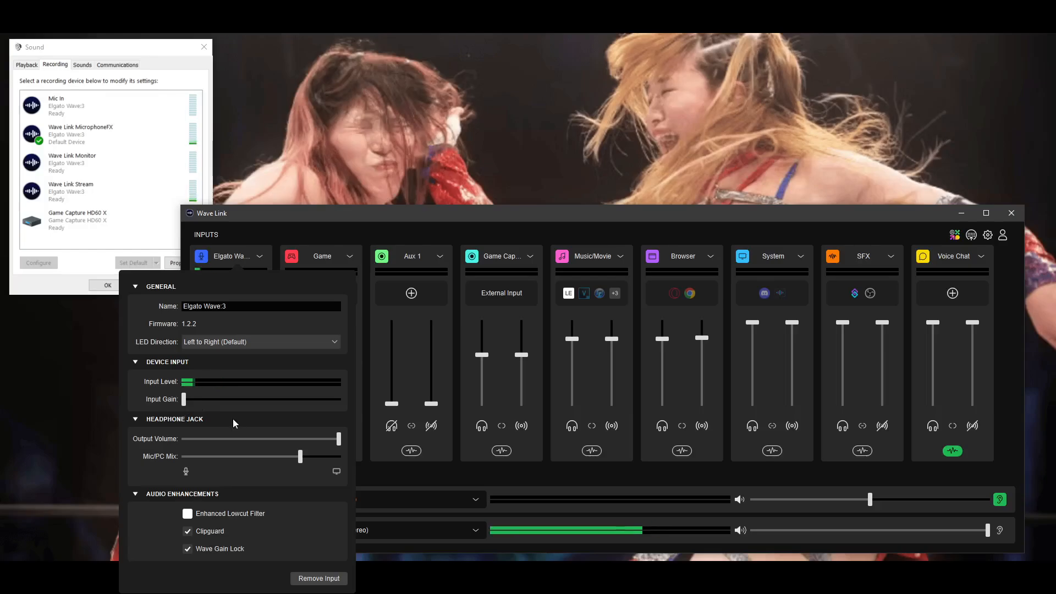
mouse_move(339, 439)
mouse_move(302, 462)
left_click_drag(302, 462, 267, 466)
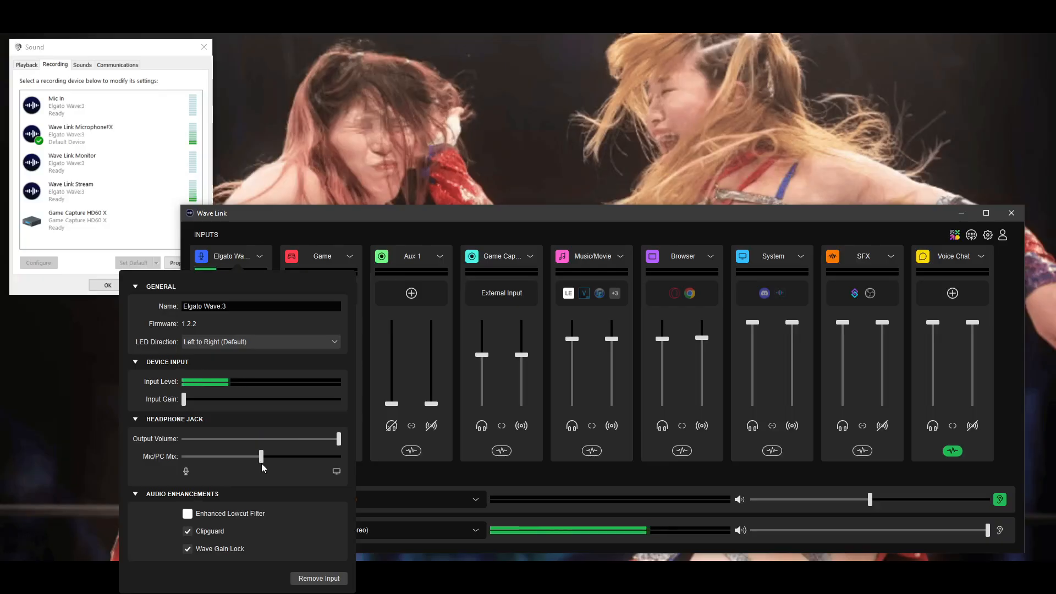
mouse_move(263, 466)
left_click_drag(260, 462, 339, 462)
left_click_drag(339, 456, 263, 456)
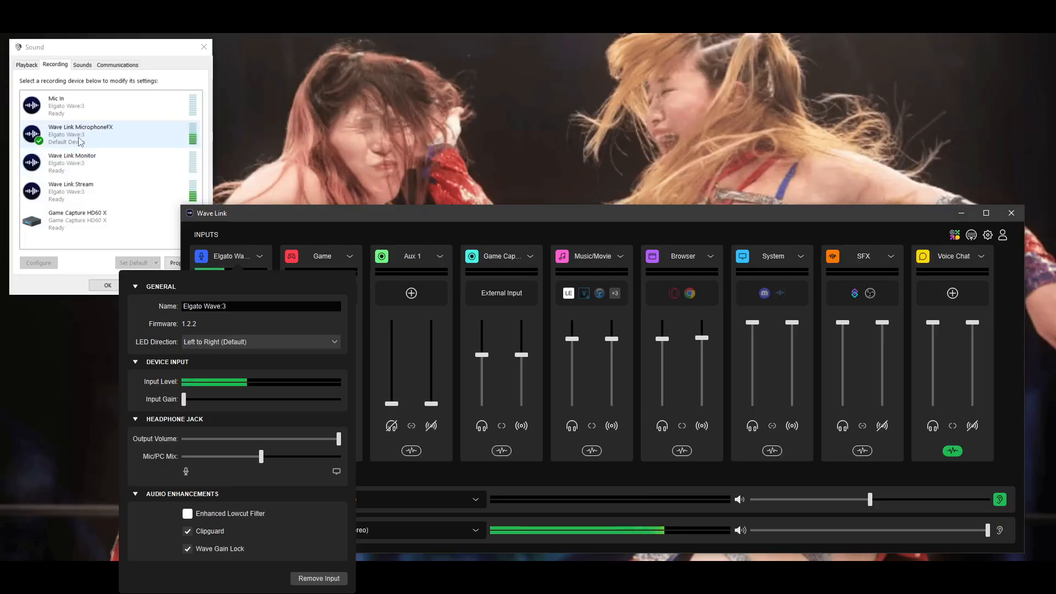
left_click(263, 213)
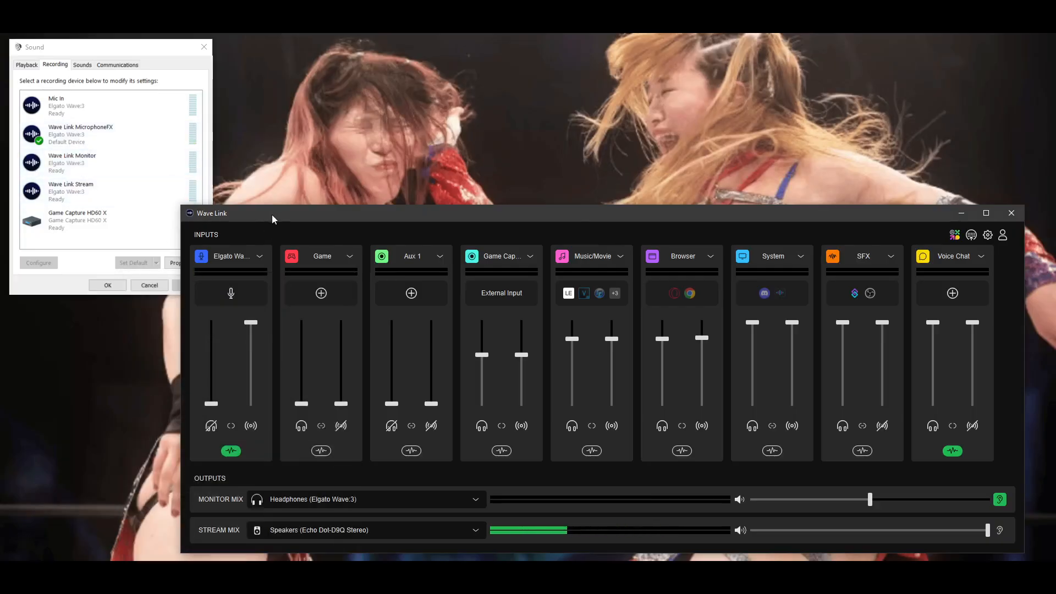
Step: Move the Wave Link window slightly higher and recheck the Elgato Wave:3 input settings
left_click_drag(272, 214, 292, 174)
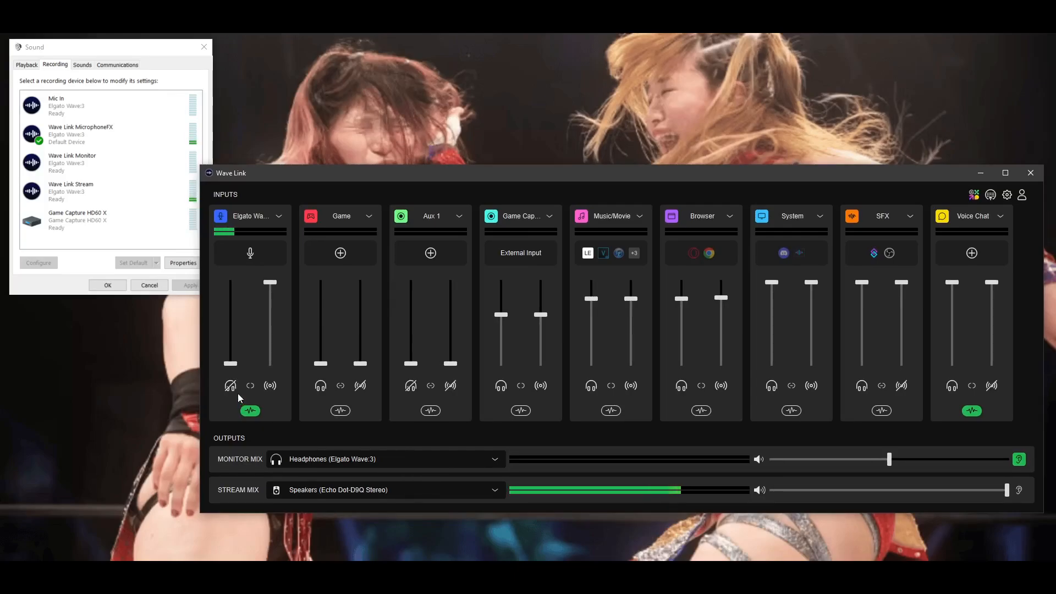
left_click(279, 217)
left_click(279, 215)
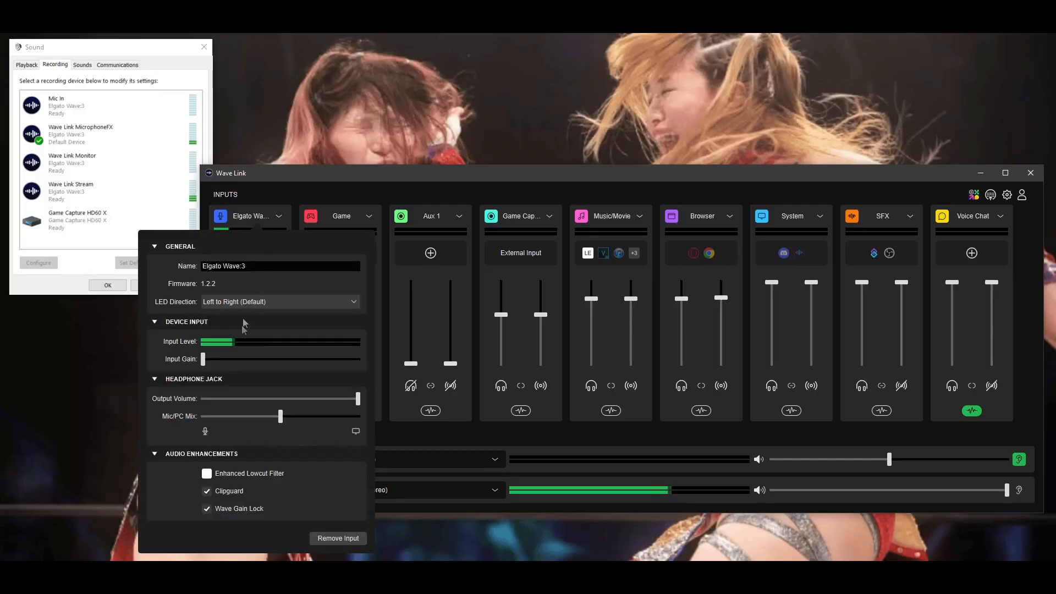
left_click(281, 188)
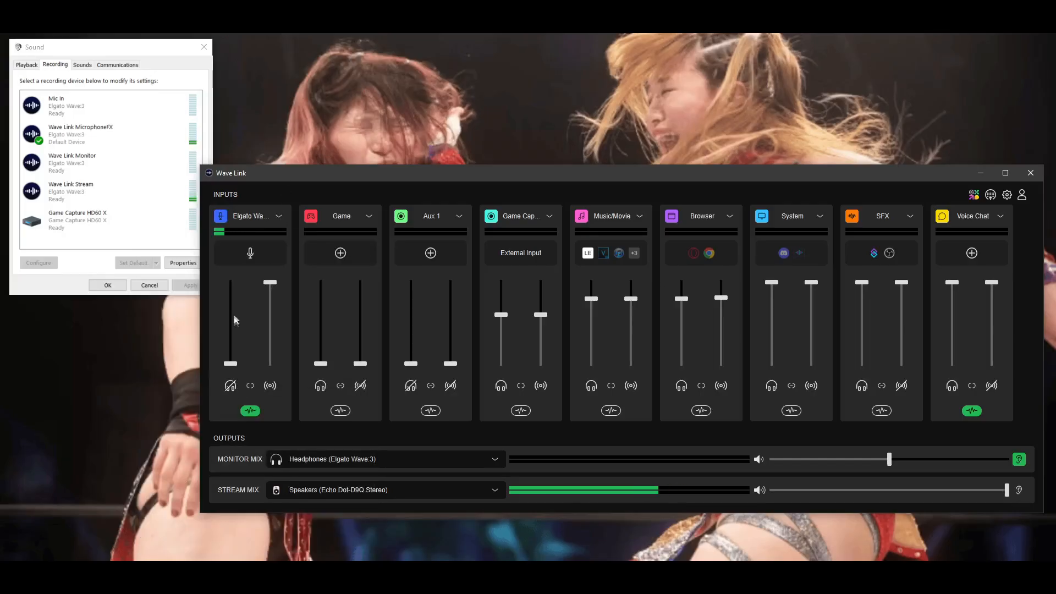
Step: Inspect the Elgato Wave:3 channel's audio effects and the noise gate settings of Elgato Noise Removal
mouse_move(236, 302)
left_click(246, 411)
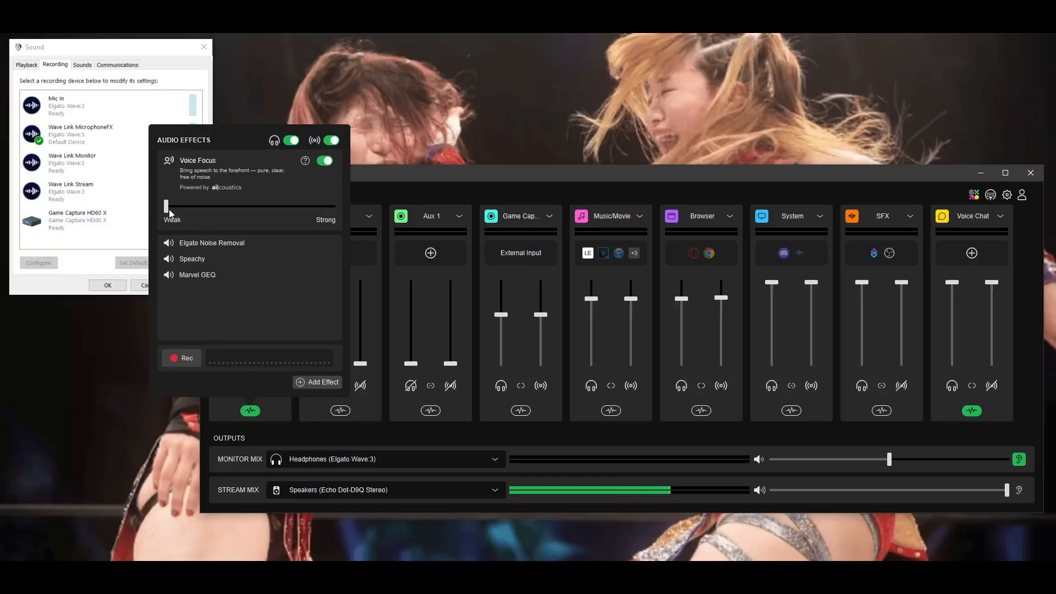
mouse_move(333, 244)
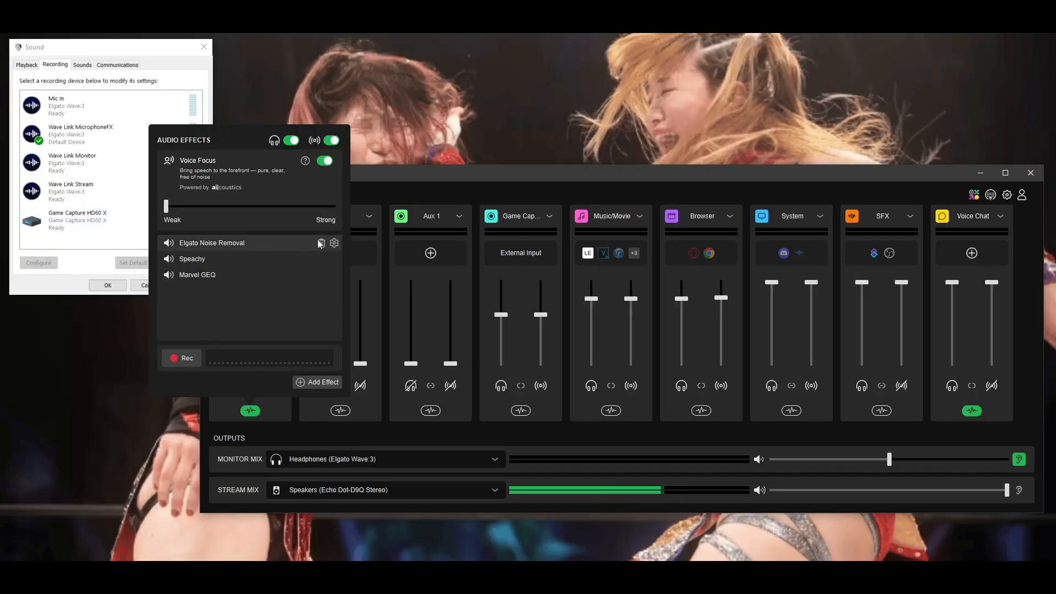
left_click(333, 243)
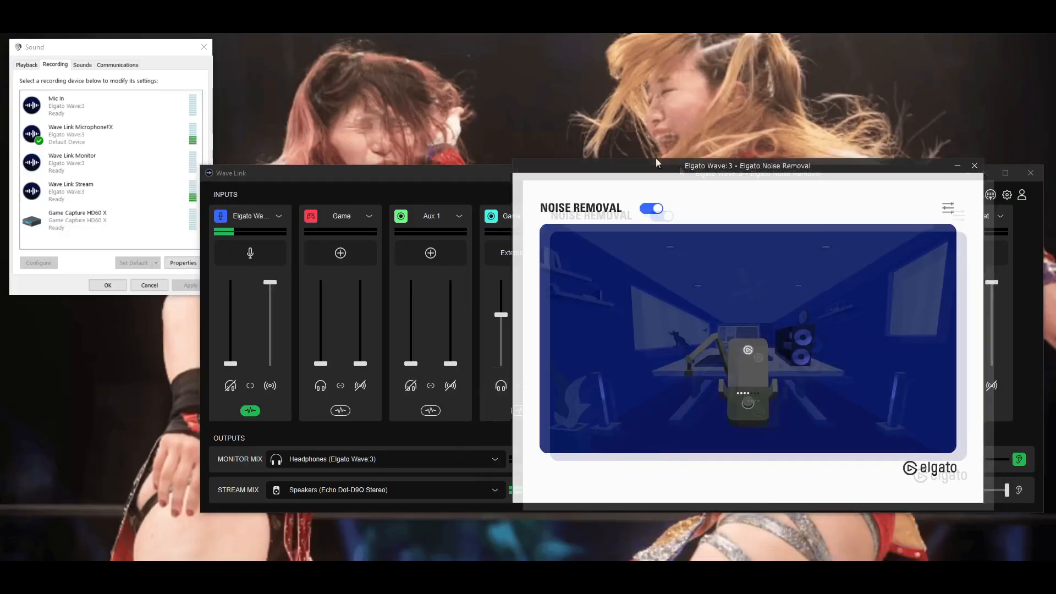
left_click(838, 185)
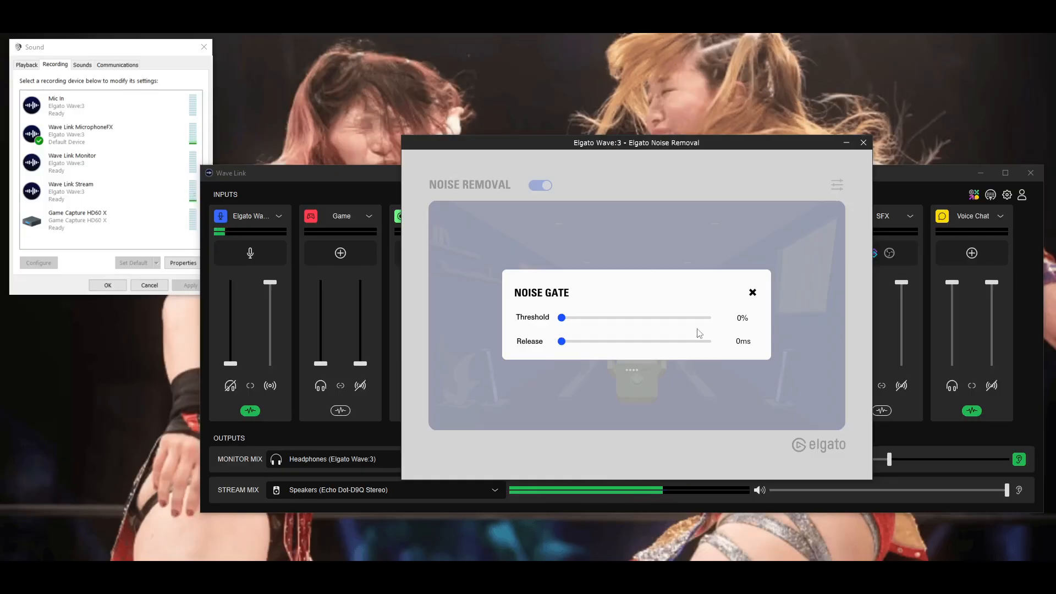
left_click(753, 292)
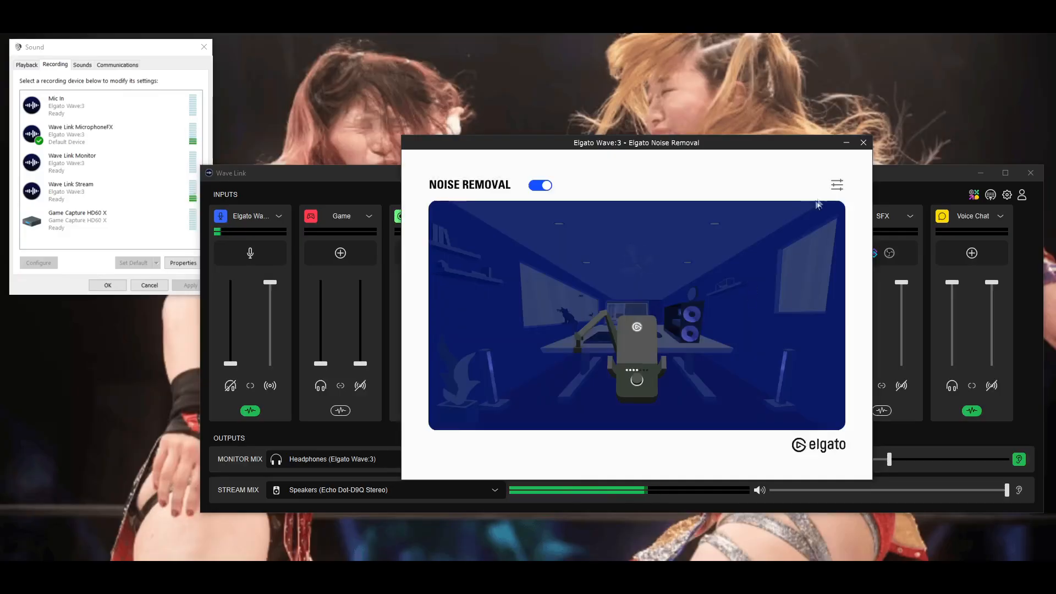
left_click(864, 142)
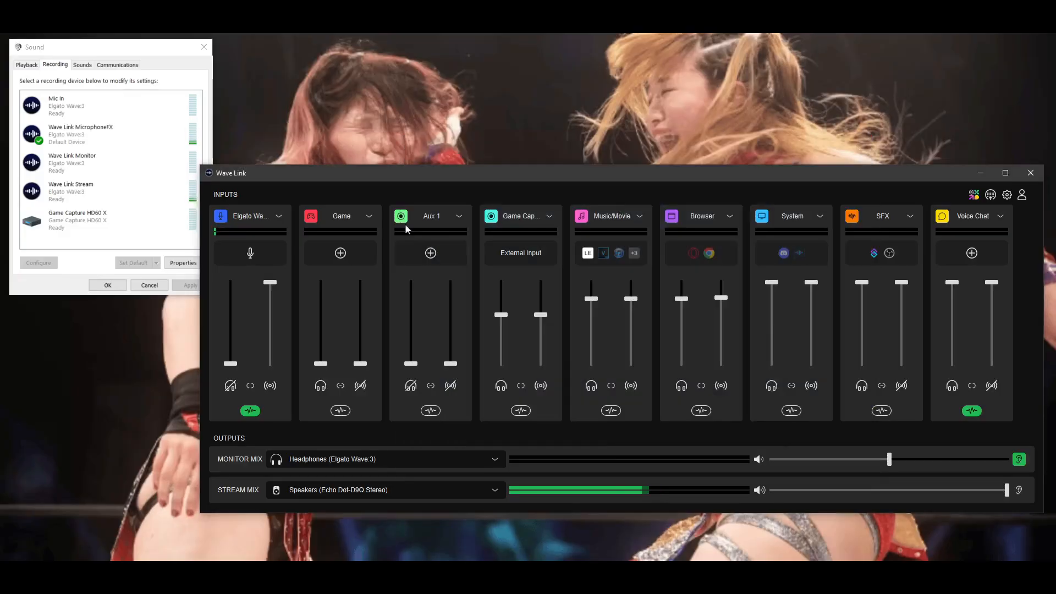
Step: Review the Speachy effect's settings on the Elgato Wave:3 channel and close its window
left_click(250, 412)
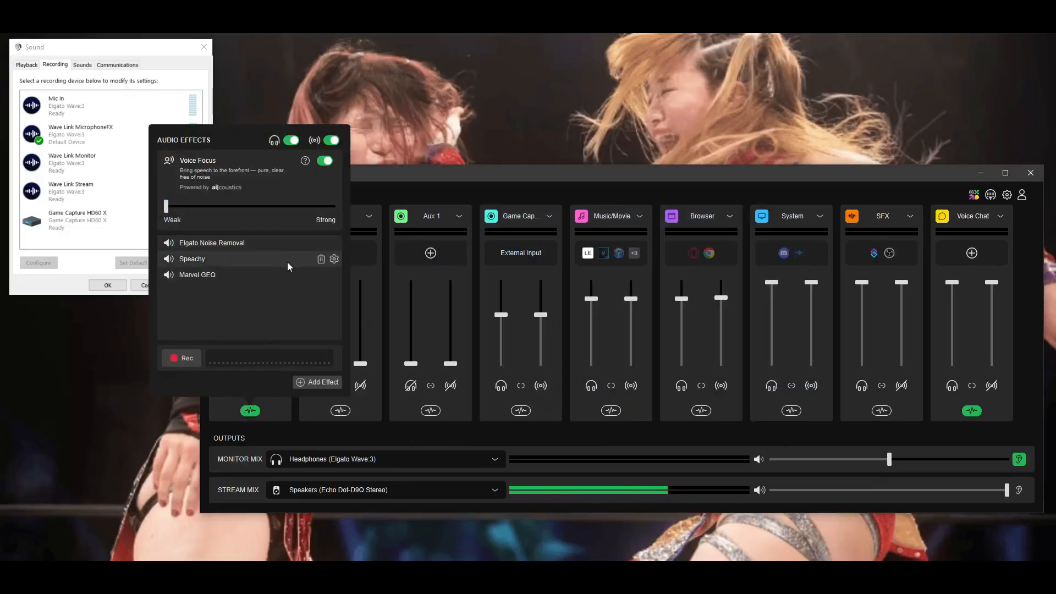
left_click(334, 259)
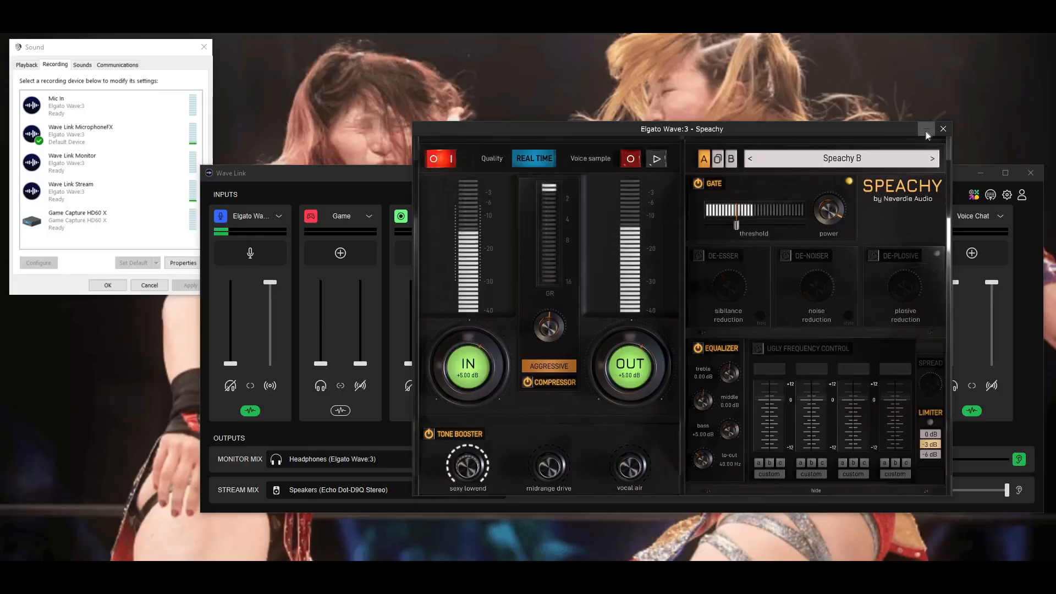
left_click(943, 129)
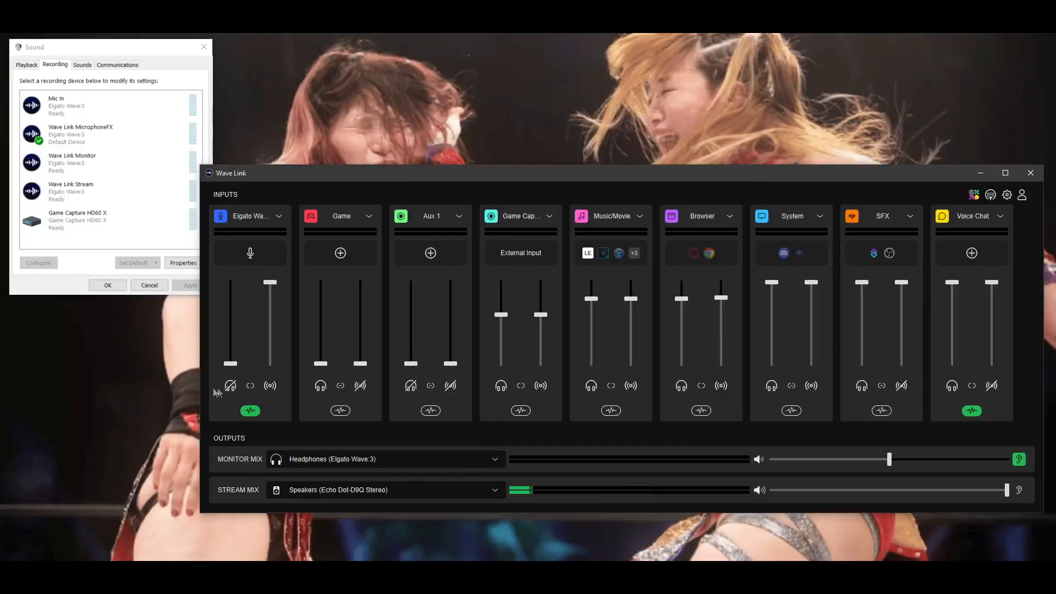
Step: Activate the second Brighter and Bassy preset from the Session Bank in the Elgato Wave:3 channel's Marvel GEQ effect
left_click(252, 411)
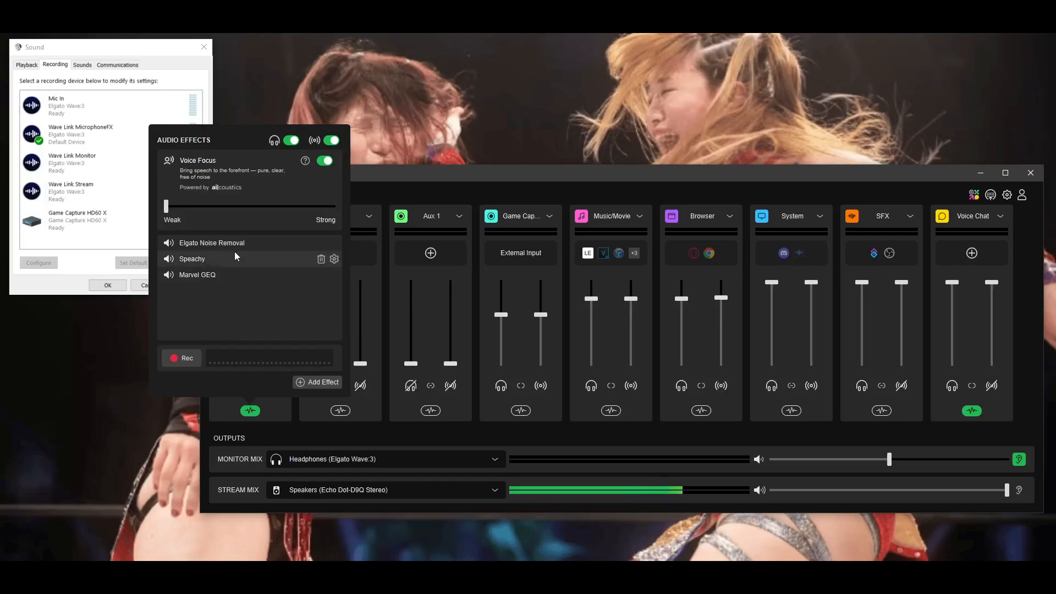
left_click(334, 275)
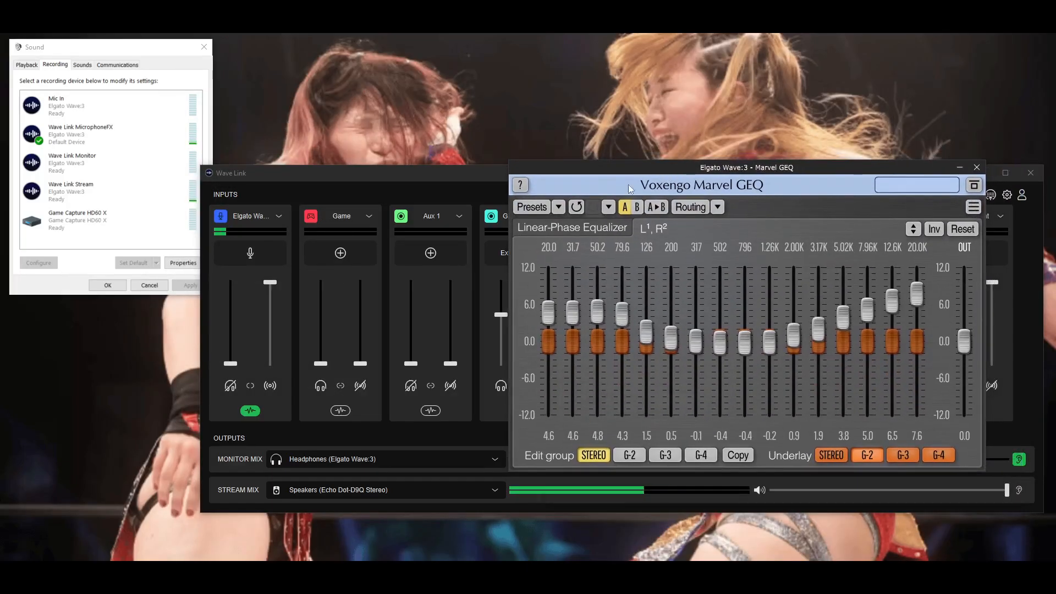
left_click(531, 209)
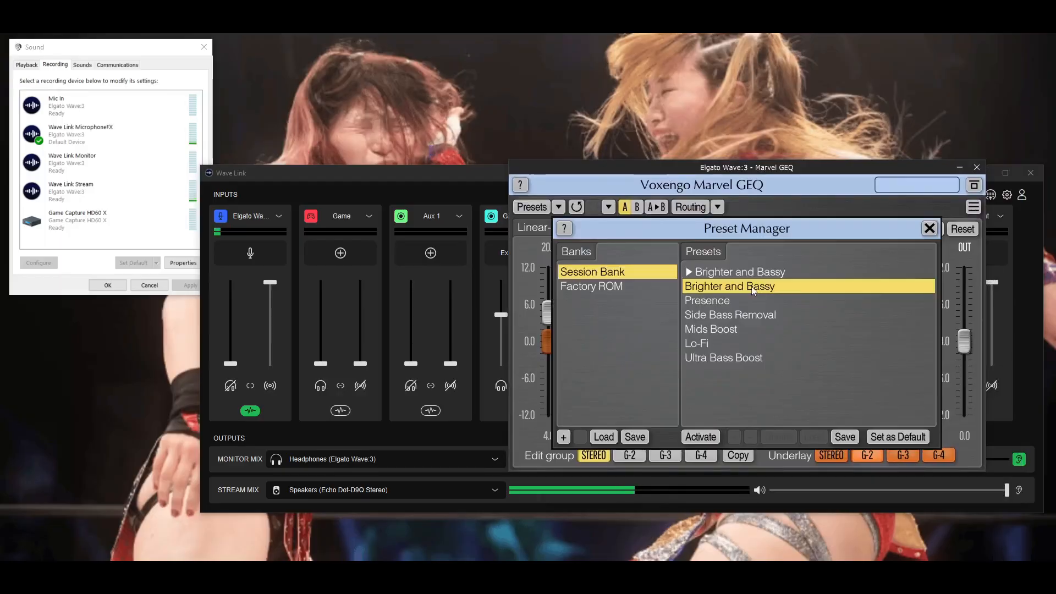
left_click(701, 437)
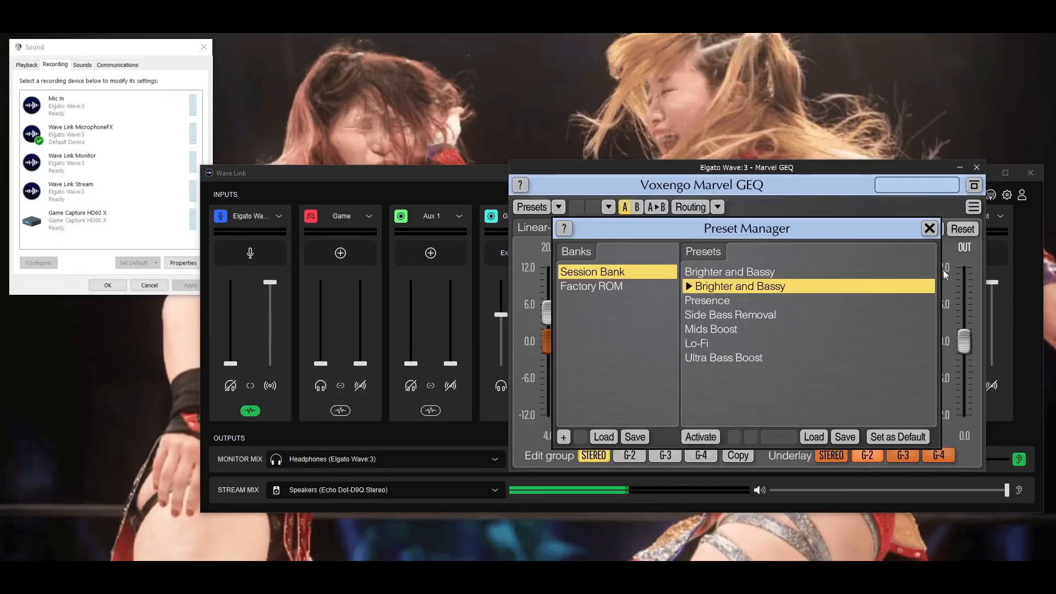
left_click(930, 229)
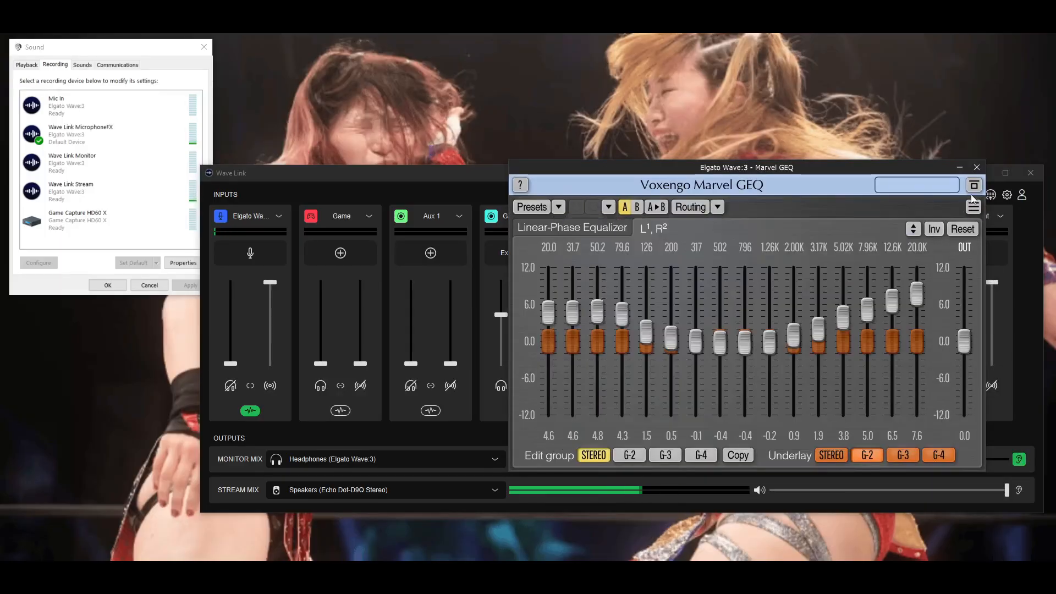
Step: Close the Marvel GEQ window and check the monitor and stream volume levels of the Music/Movie channel
left_click(978, 167)
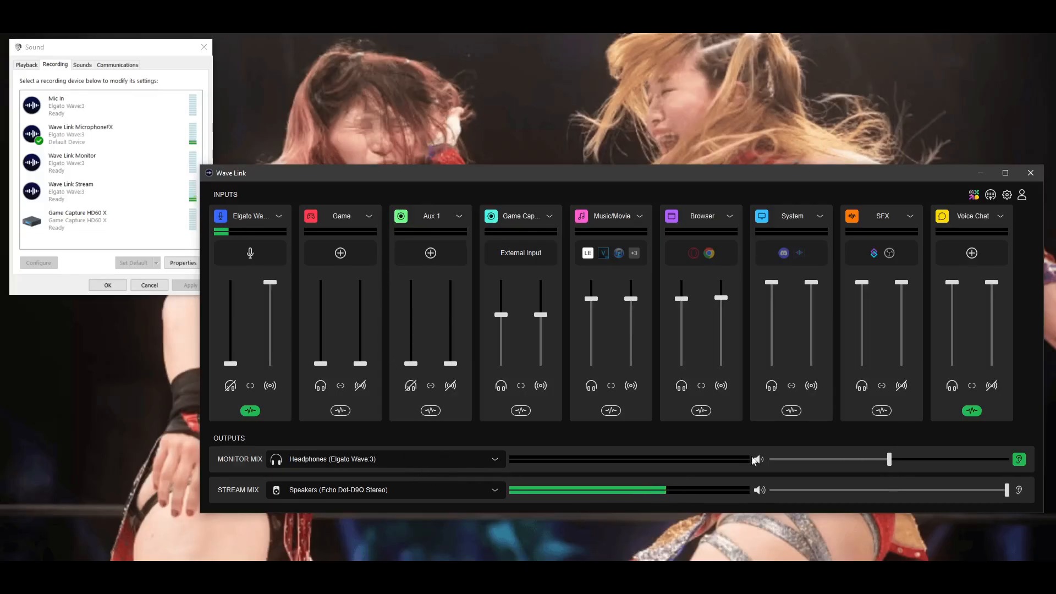
mouse_move(777, 458)
mouse_move(587, 300)
mouse_move(631, 300)
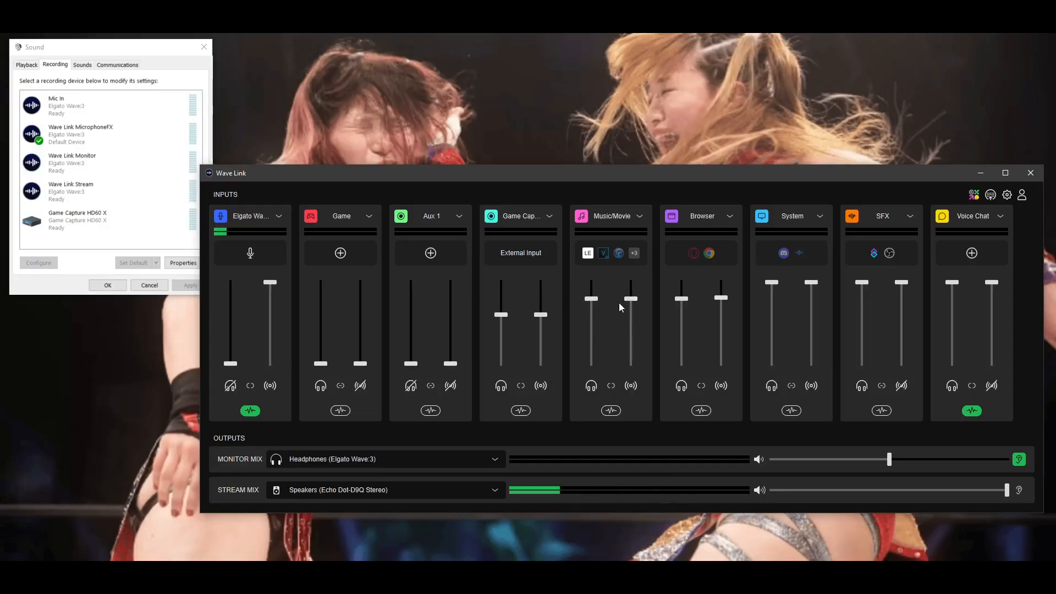
mouse_move(590, 301)
left_mouse_down()
mouse_move(592, 336)
mouse_move(593, 290)
mouse_move(596, 298)
left_mouse_up()
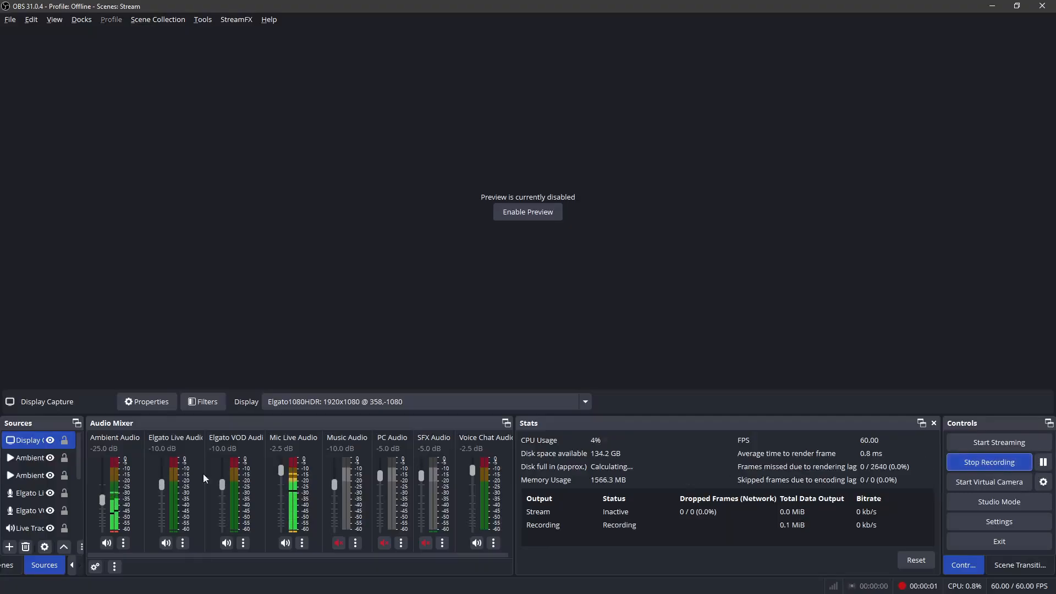
Step: Switch to OBS and widen the Sources dock so the source names can be read in full
left_click(64, 494)
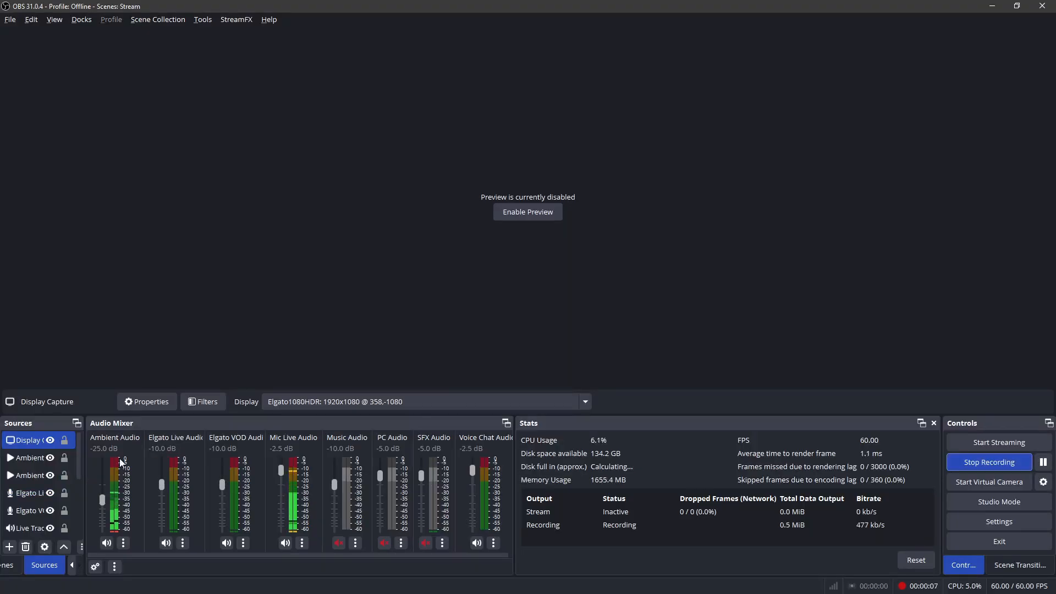
left_click_drag(84, 450, 120, 450)
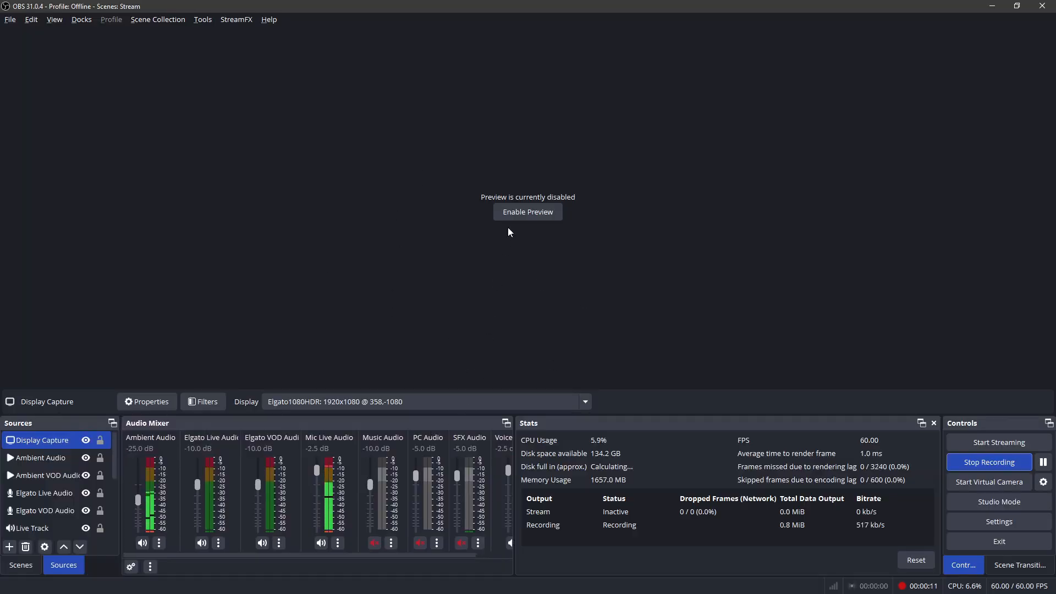
left_click(516, 213)
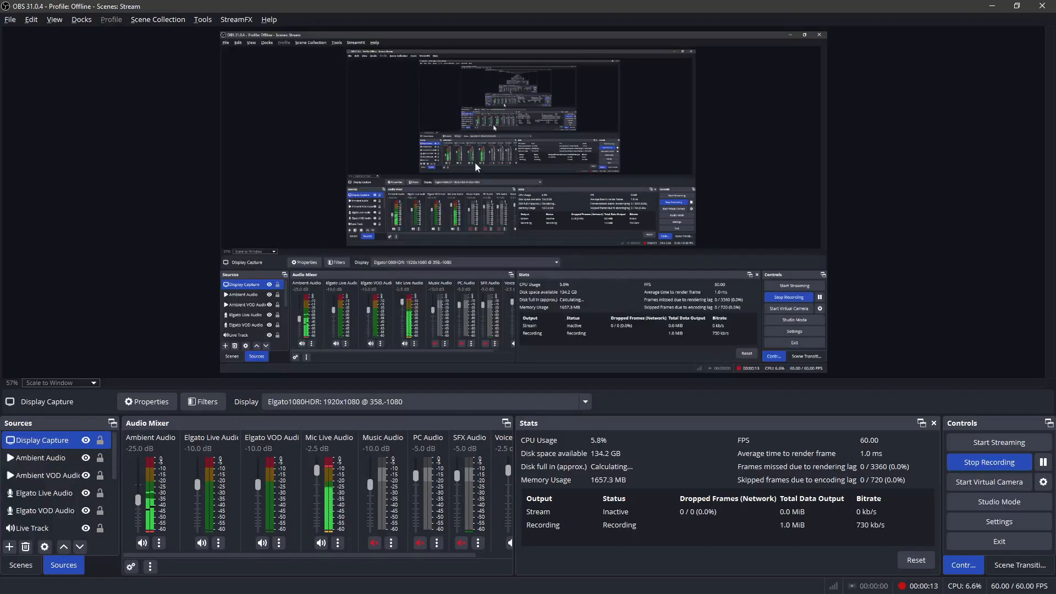
right_click(476, 163)
left_click(515, 8)
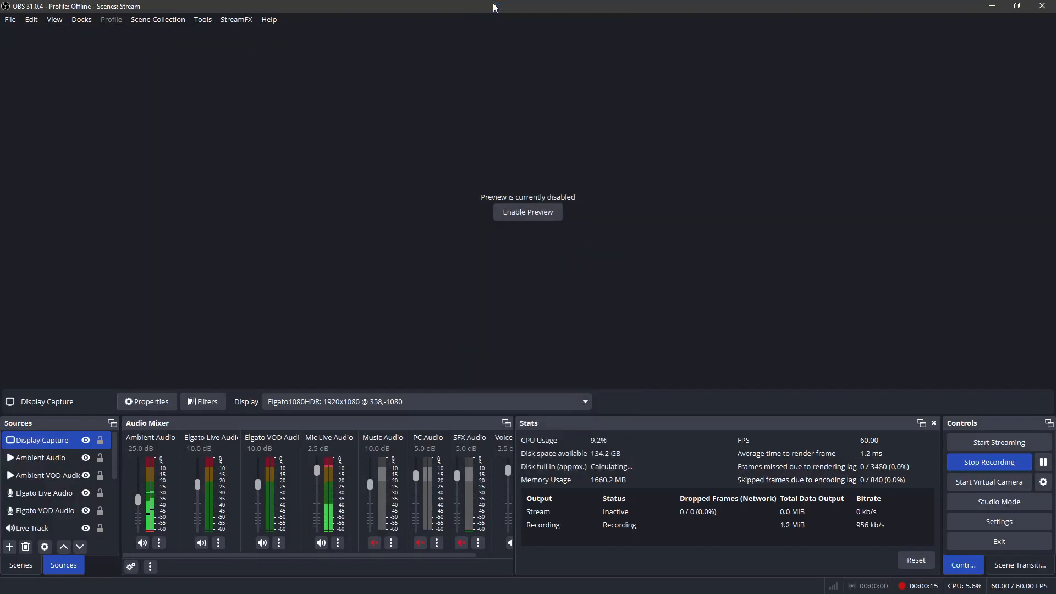
Step: Select the Ambient Audio source and look through the source types that can be added to the scene
left_click(47, 457, "ctrl")
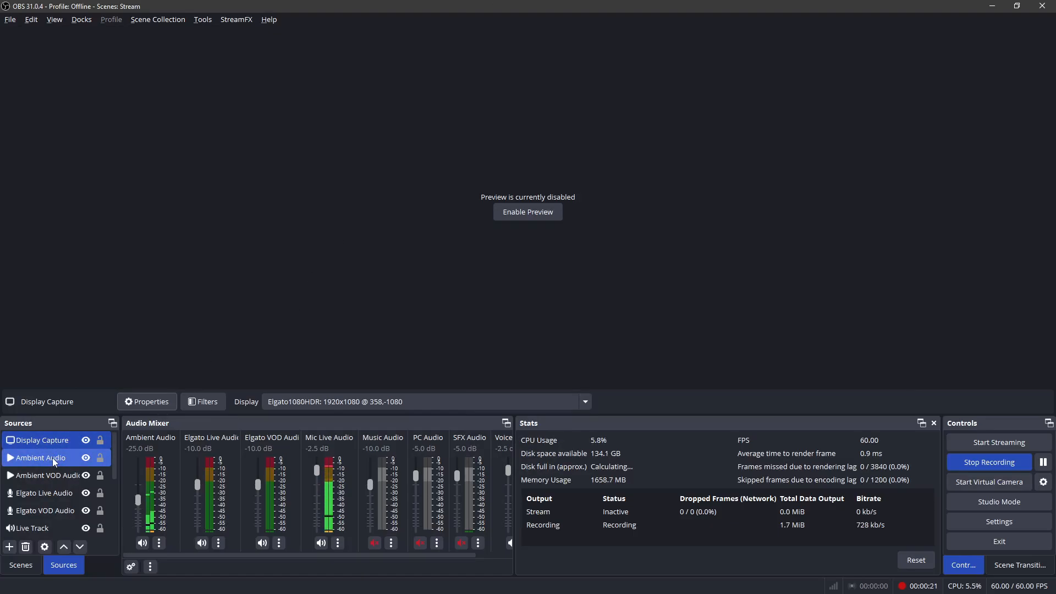
left_click(53, 460)
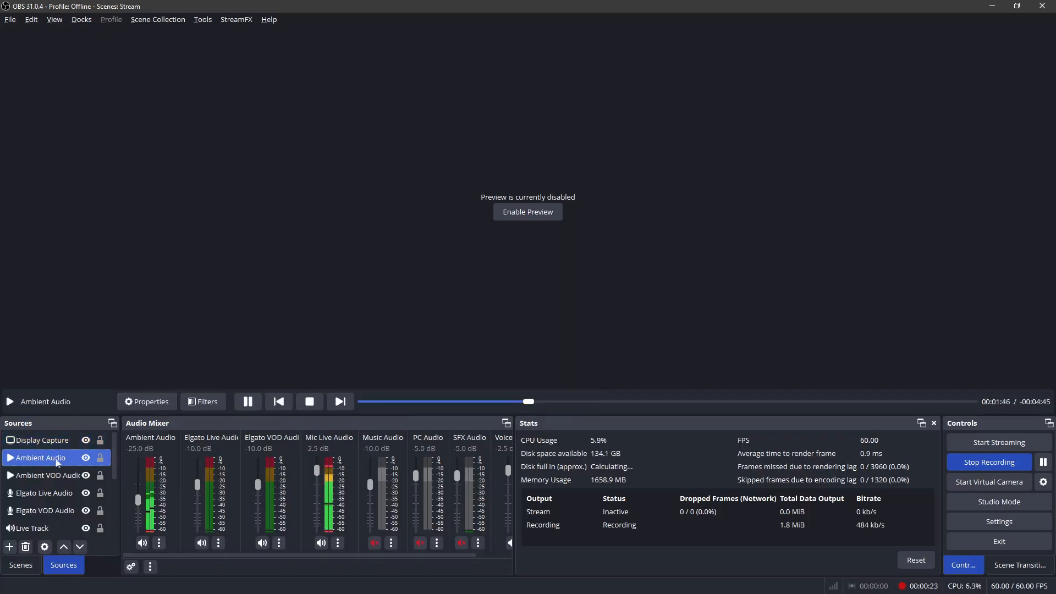
left_click(10, 547)
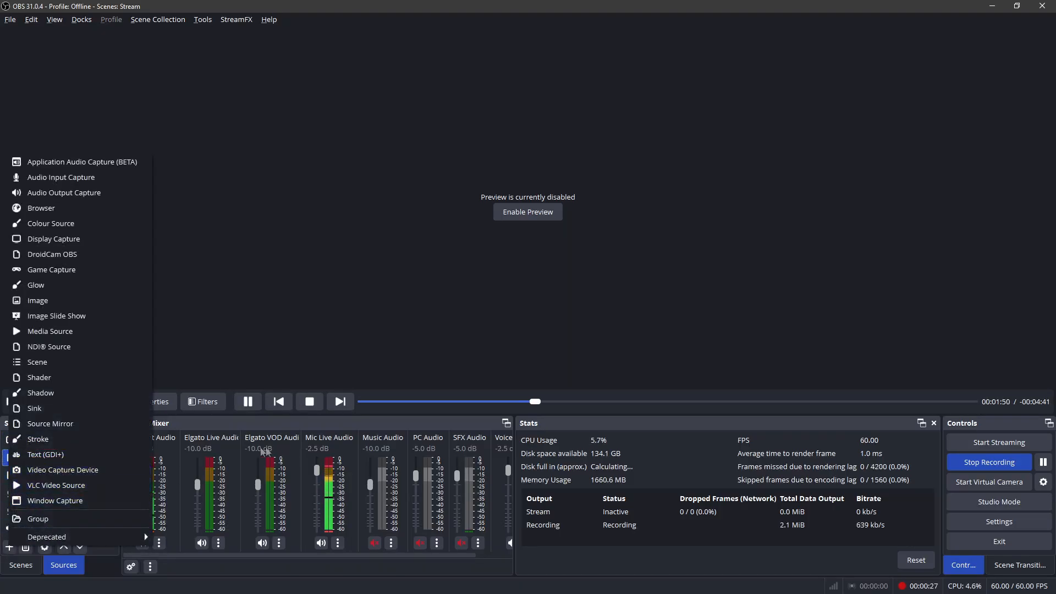
left_click(35, 466)
Step: Review the Ambient Audio source's playlist, looping, shuffle and visibility properties, then cancel the properties window
right_click(35, 467)
left_click(66, 454)
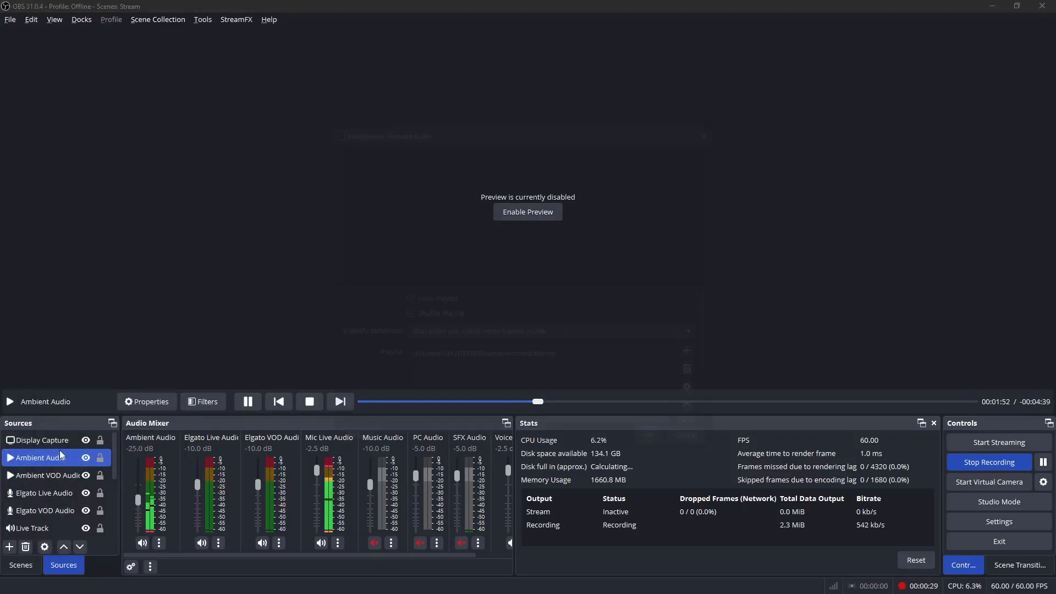
left_click(502, 358)
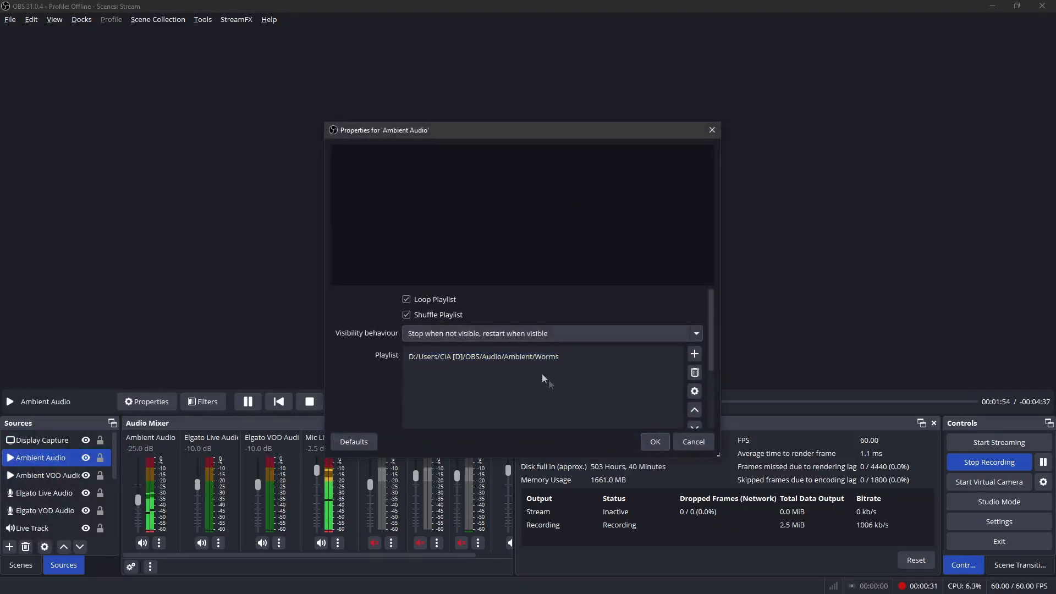
left_click_drag(710, 341, 726, 397)
left_click(693, 442)
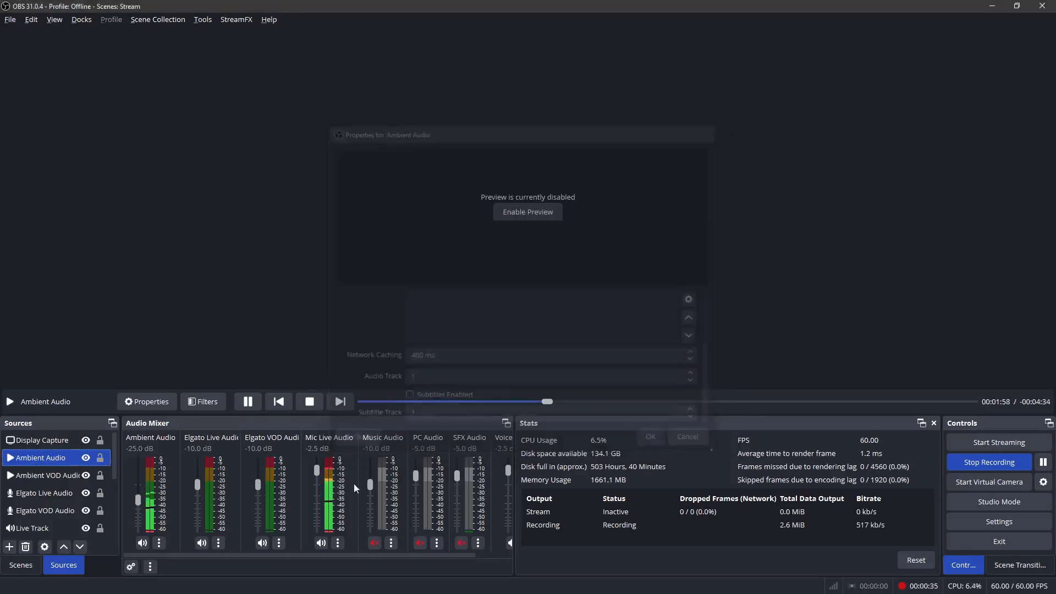
Step: Check the monitoring and track assignments of the audio sources in Advanced Audio Properties, then close the window
right_click(172, 467)
left_click(176, 462)
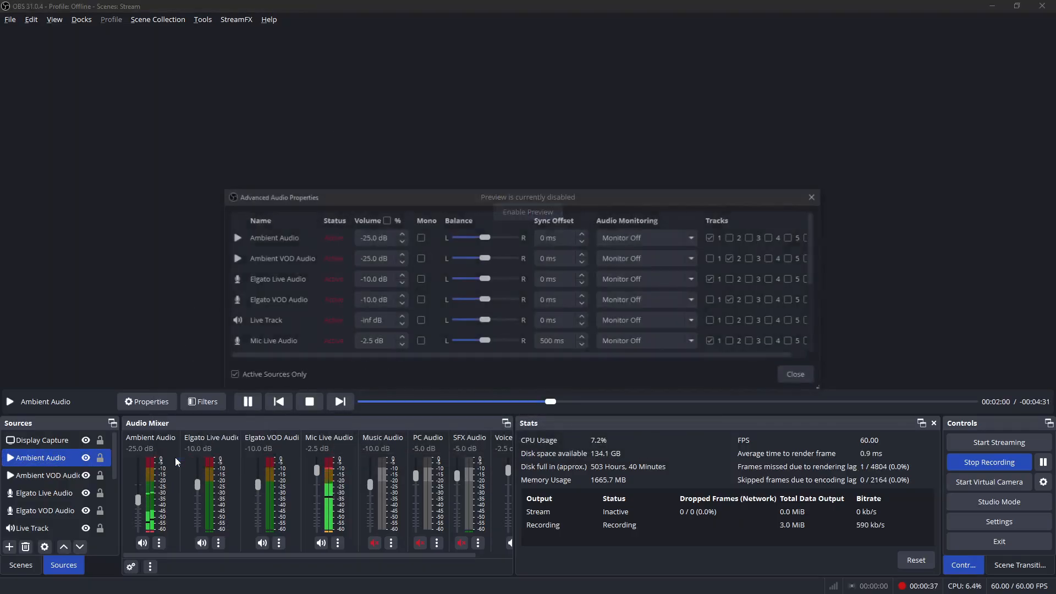
left_click(800, 375)
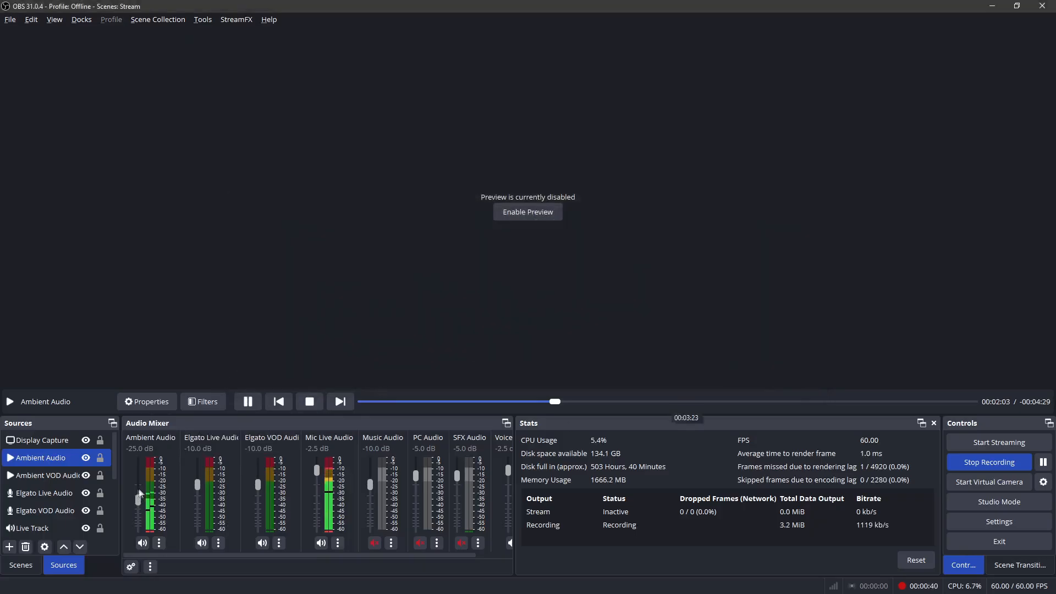
Step: Look over the filters on the Ambient VOD Audio source and close its filters window
right_click(79, 475)
left_click(91, 456)
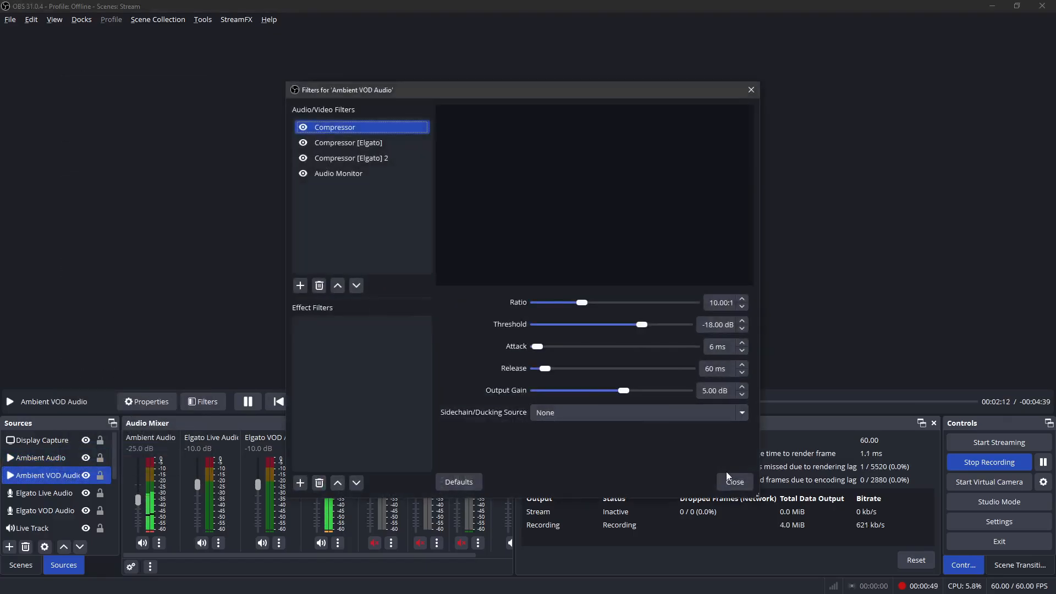
left_click(736, 483)
Step: Open the Ambient Audio source's filters and examine the main, Elgato and Music compressor settings
right_click(32, 465)
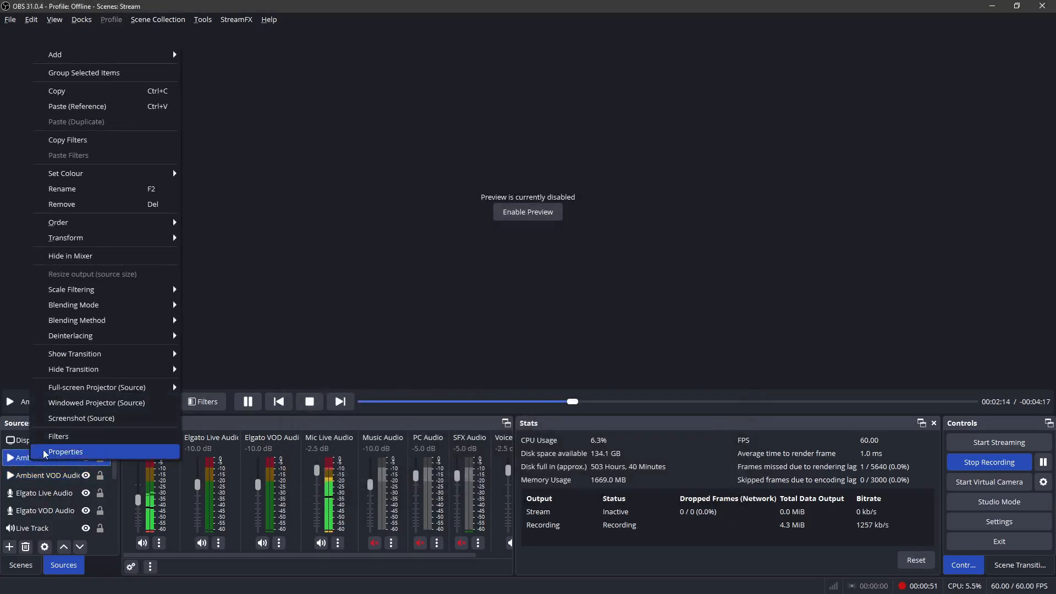
left_click(54, 440)
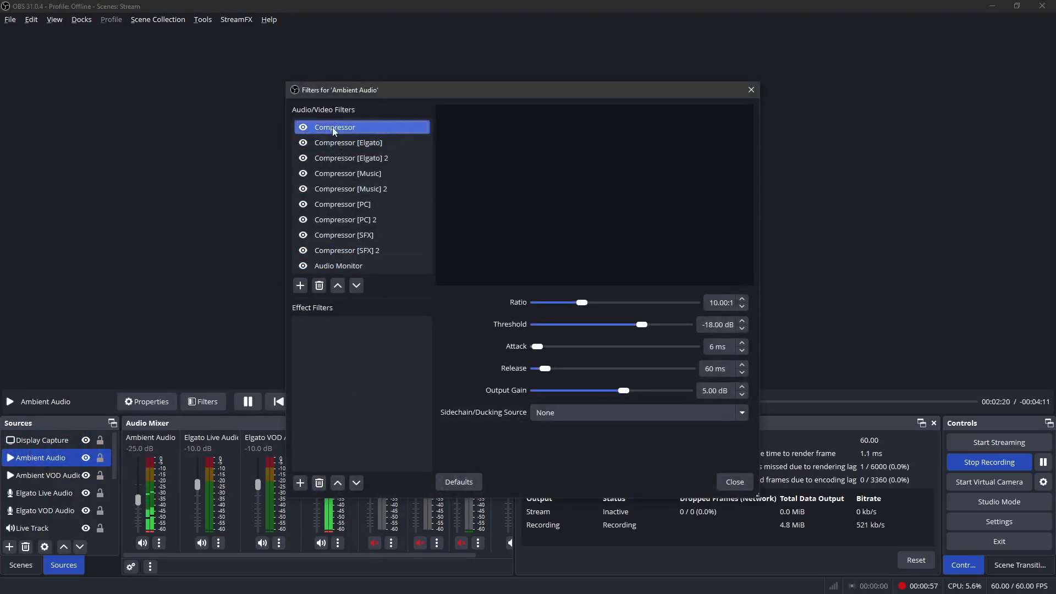
left_click(336, 143)
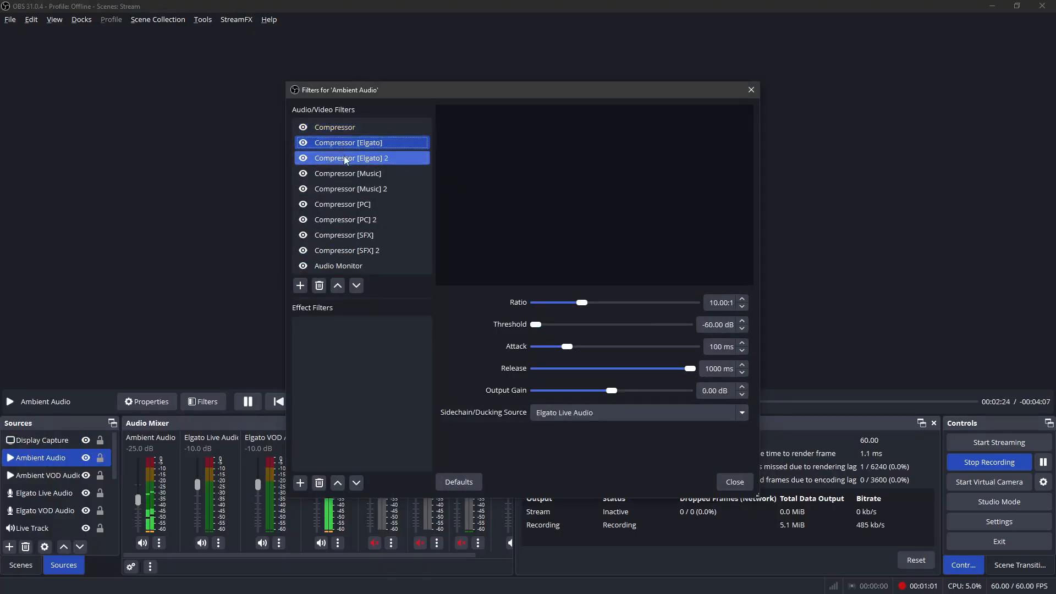
left_click(346, 161)
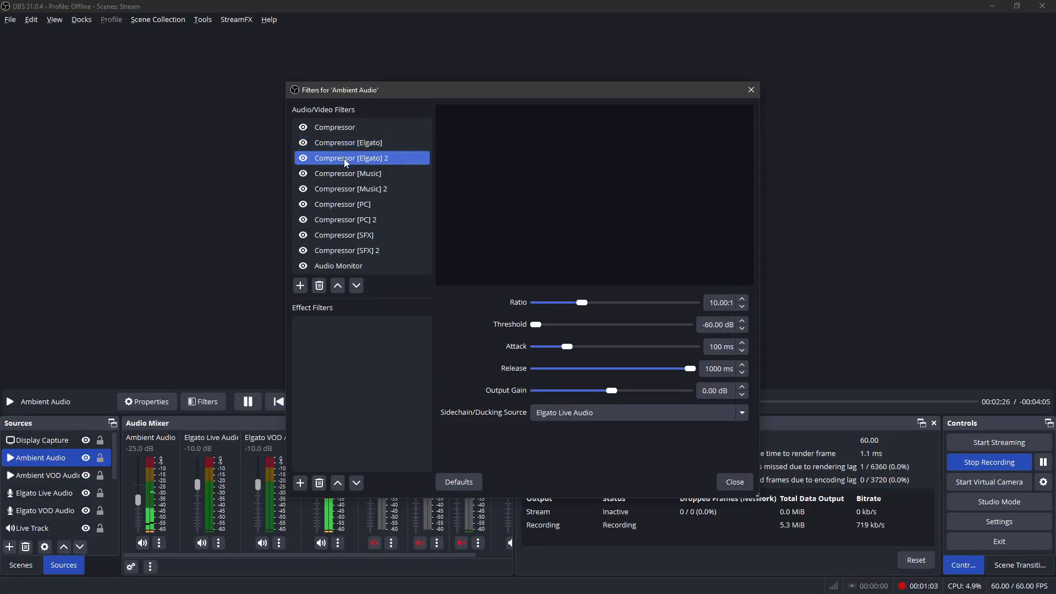
left_click(347, 174)
left_click(348, 191)
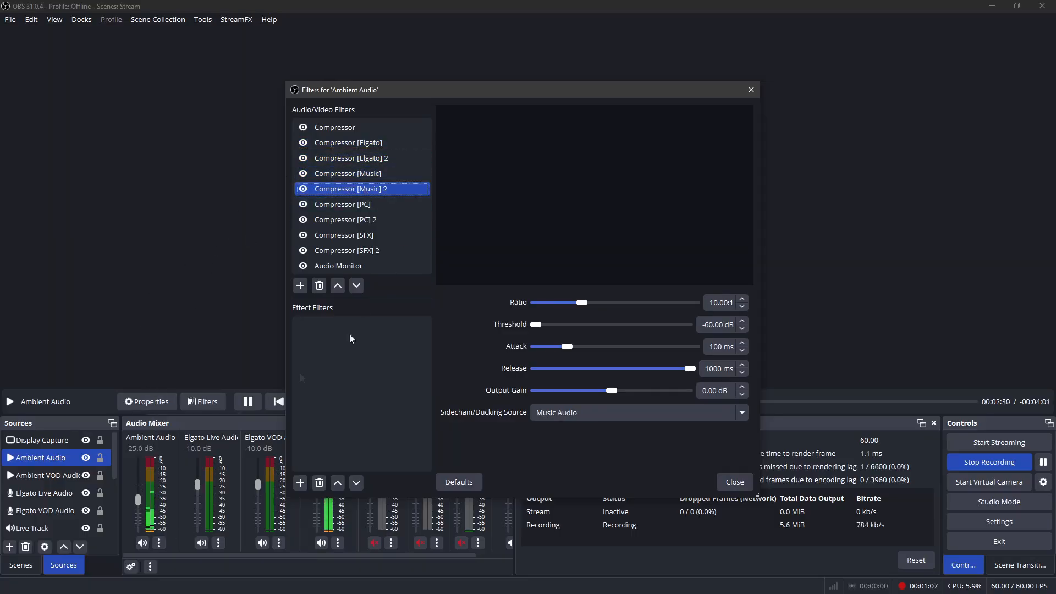
Step: Examine the PC and SFX sidechain compressors and the Audio Monitor filter on the Ambient Audio source
left_click(319, 204)
left_click(329, 220)
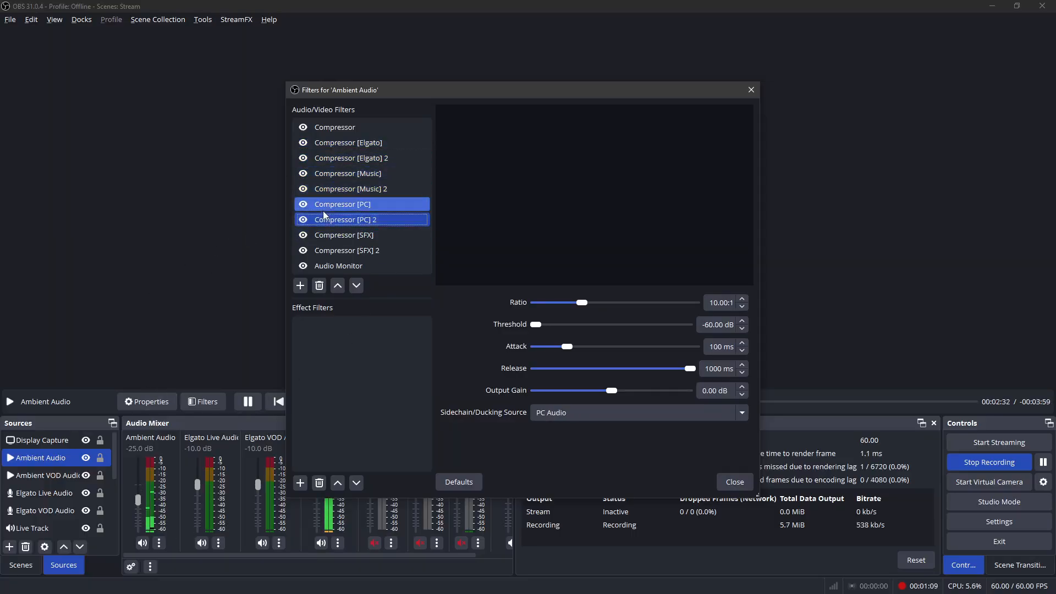
left_click(352, 236)
left_click(353, 252)
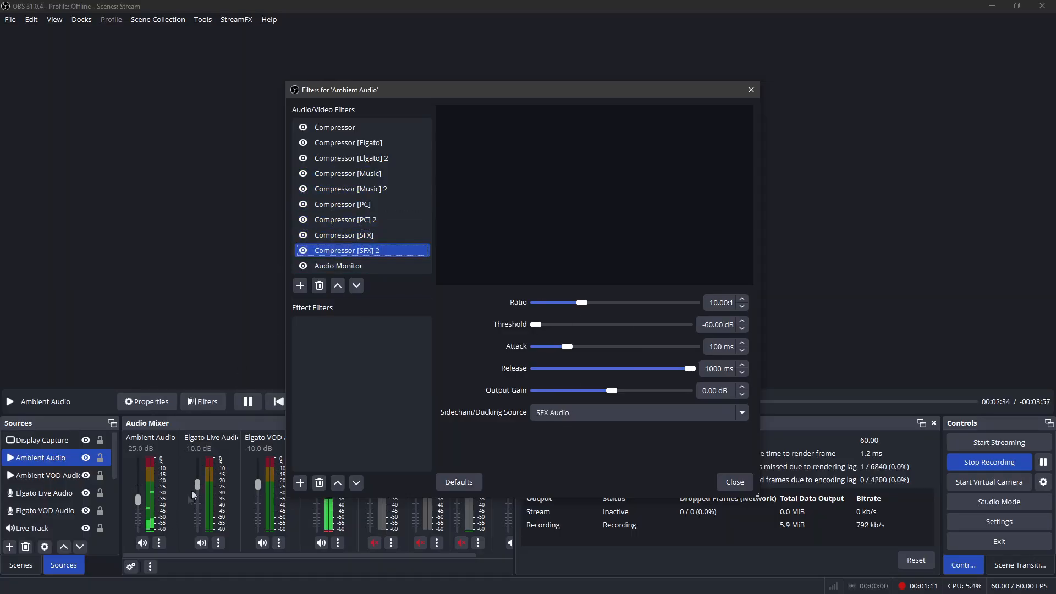
left_click(337, 268)
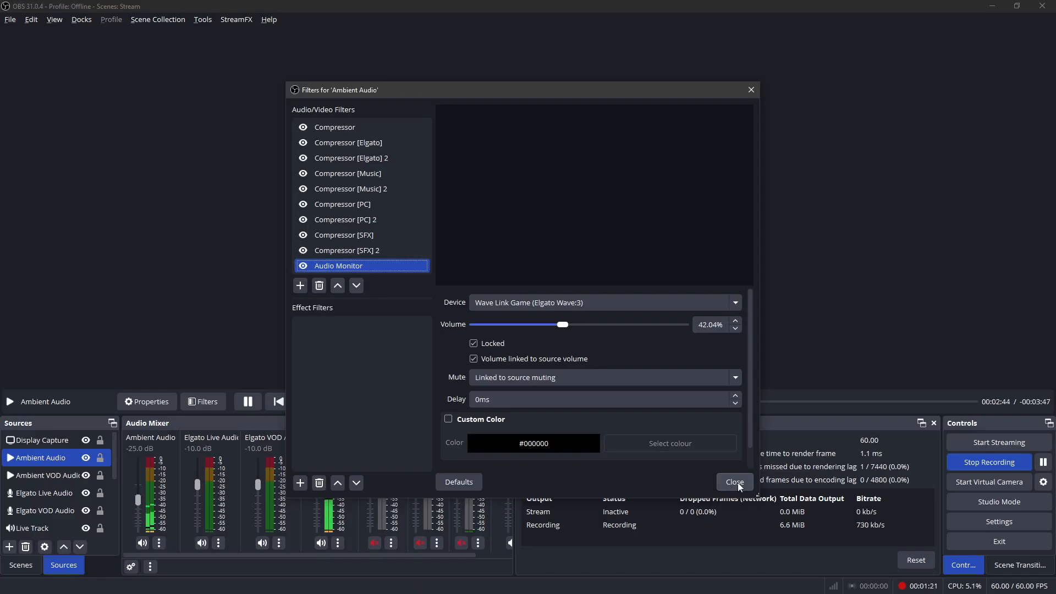
Step: Compare the paired Elgato and Music sidechain compressors on Ambient Audio again, then close the filters window
left_click(338, 143)
left_click(338, 162)
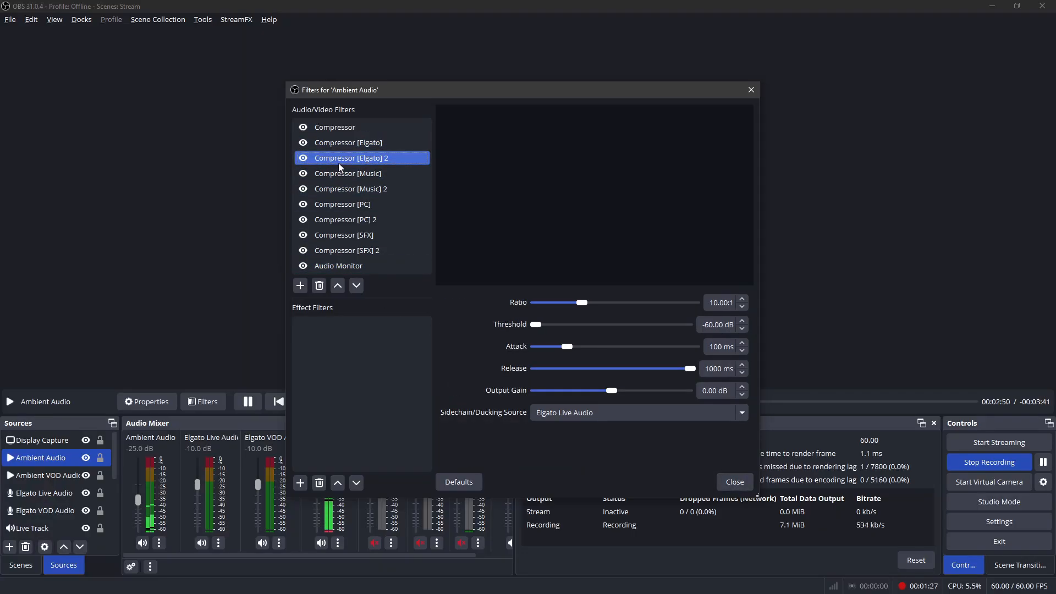
left_click(339, 177)
left_click(339, 188)
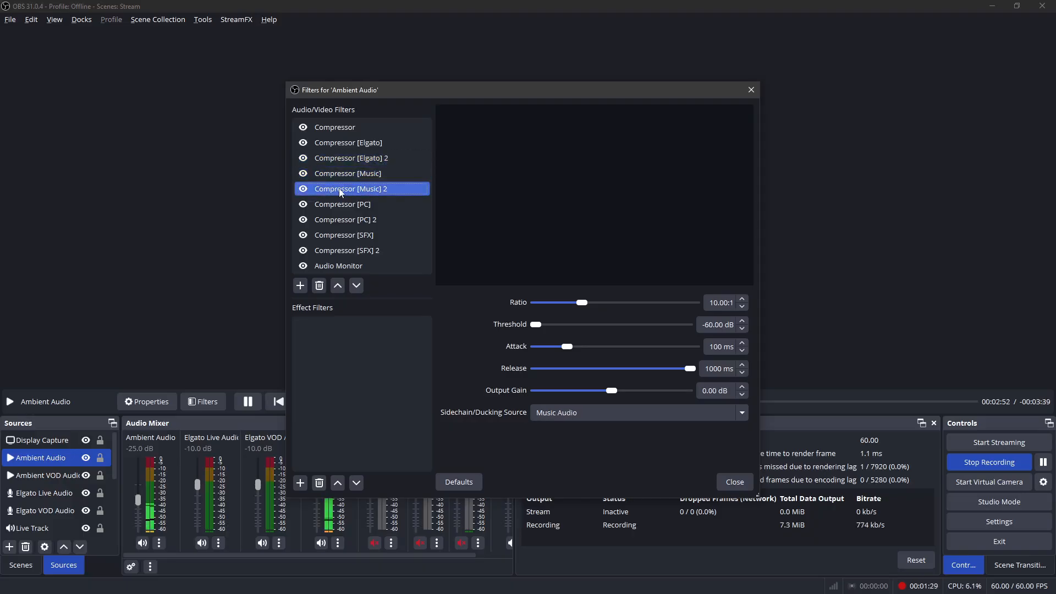
left_click(346, 147)
left_click(341, 159)
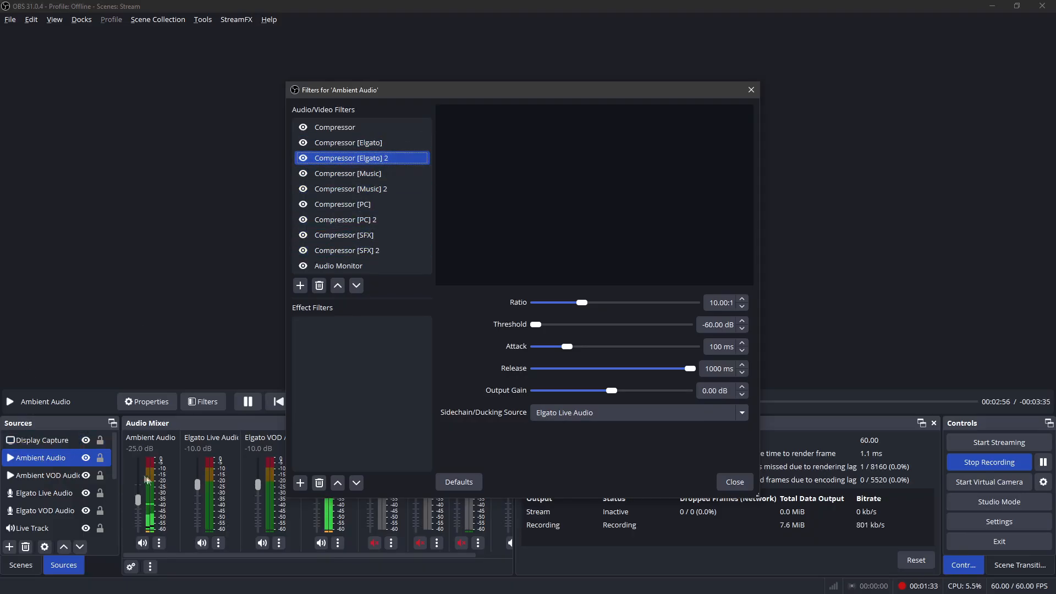
left_click(726, 487)
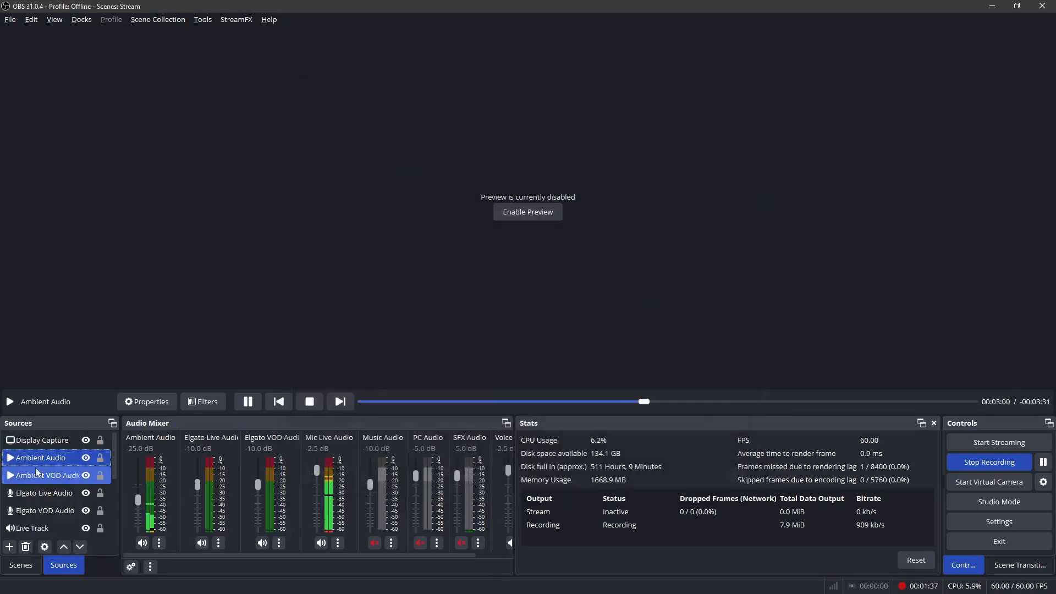
Step: Select the Elgato Live Audio source and make the Sources and Audio Mixer docks taller to list every source
left_click(47, 494)
left_click(48, 505, "shift")
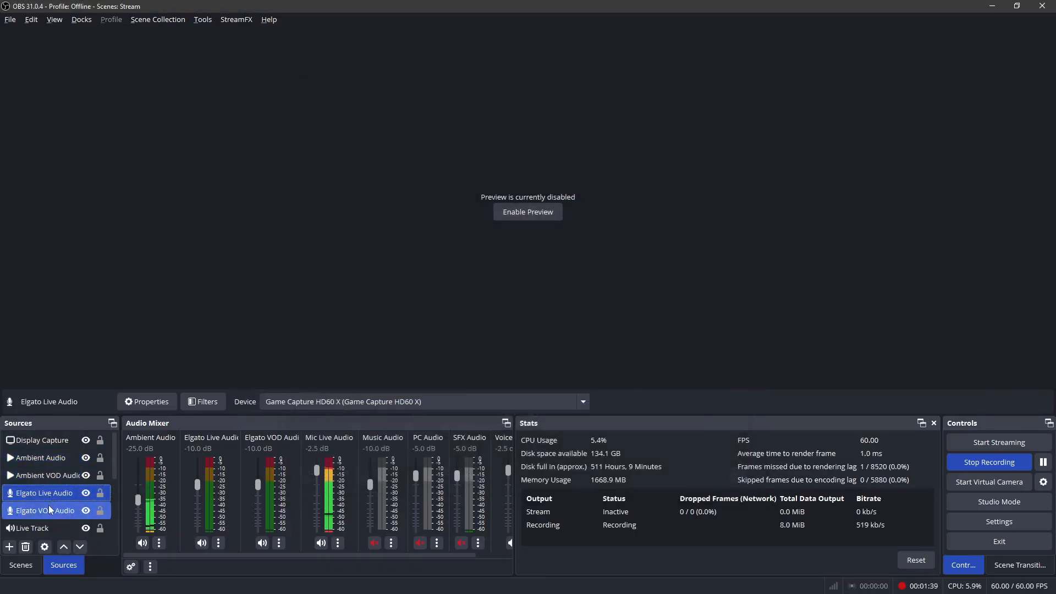
left_click(52, 495)
left_click(51, 512, "shift")
left_click(52, 494)
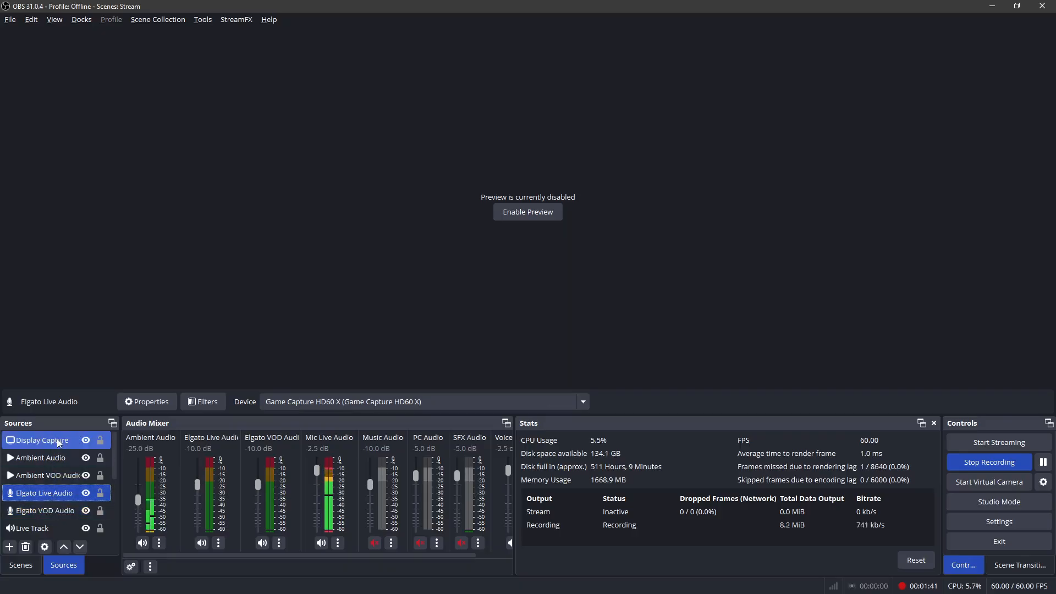
left_click_drag(58, 414, 89, 264)
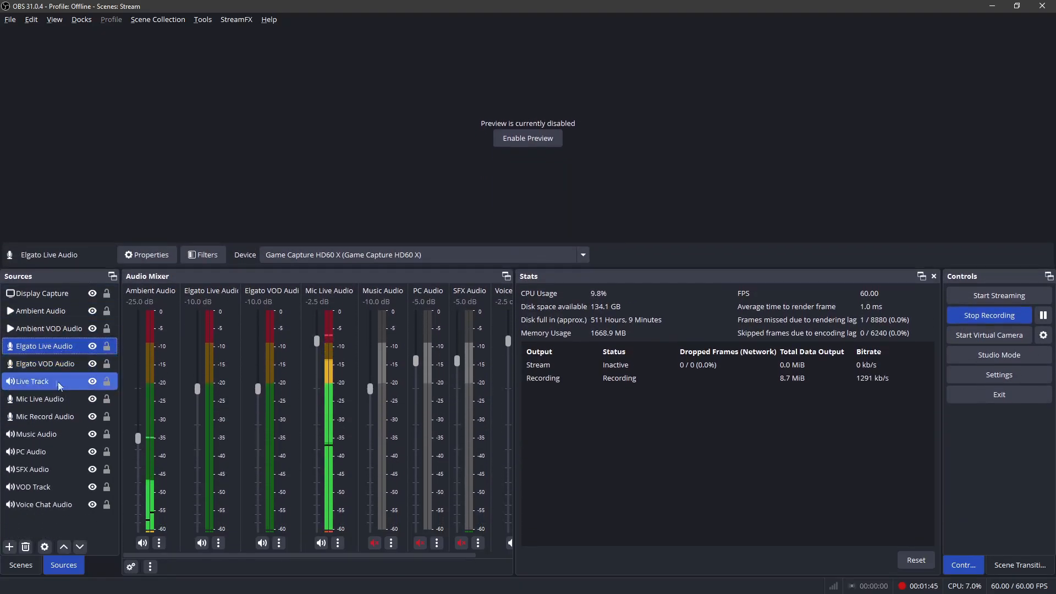
Step: Open the Elgato Live Audio source's filters, inspect Compressor [Mic] and move the window clear of the Audio Mixer meters
right_click(48, 345)
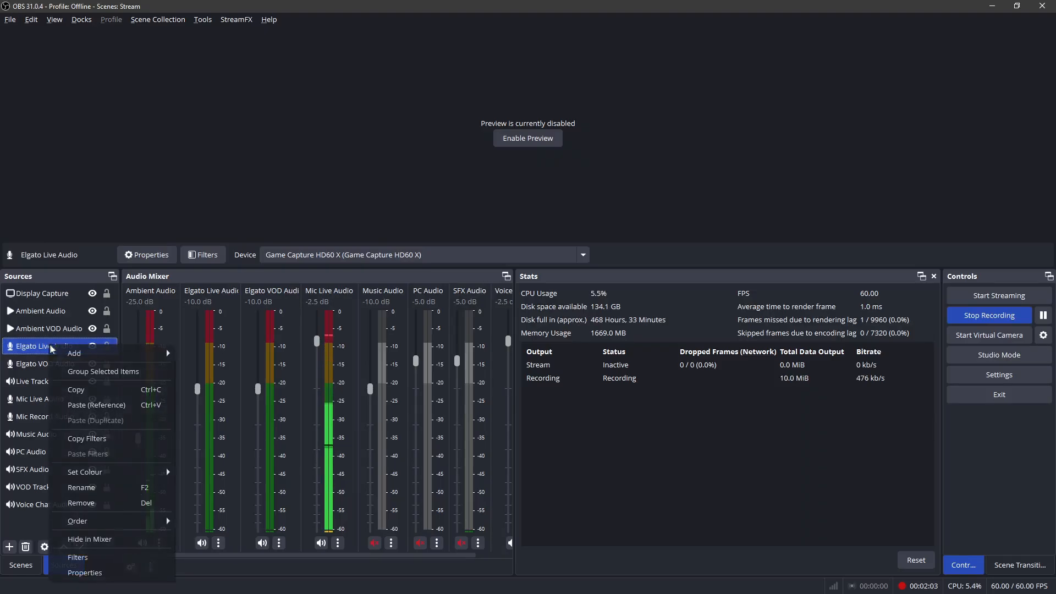
left_click(77, 558)
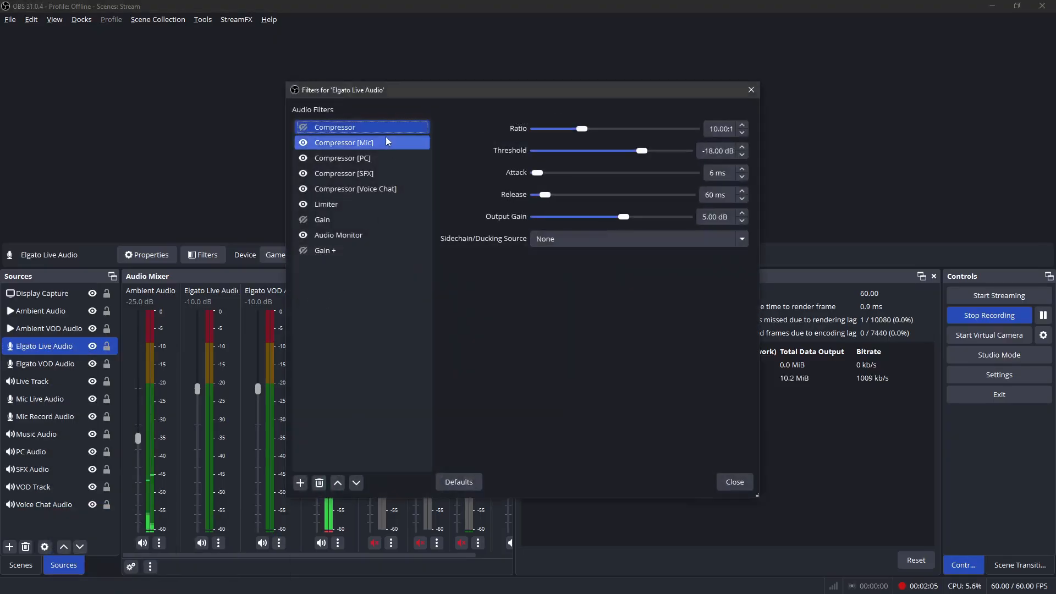
left_click(357, 144)
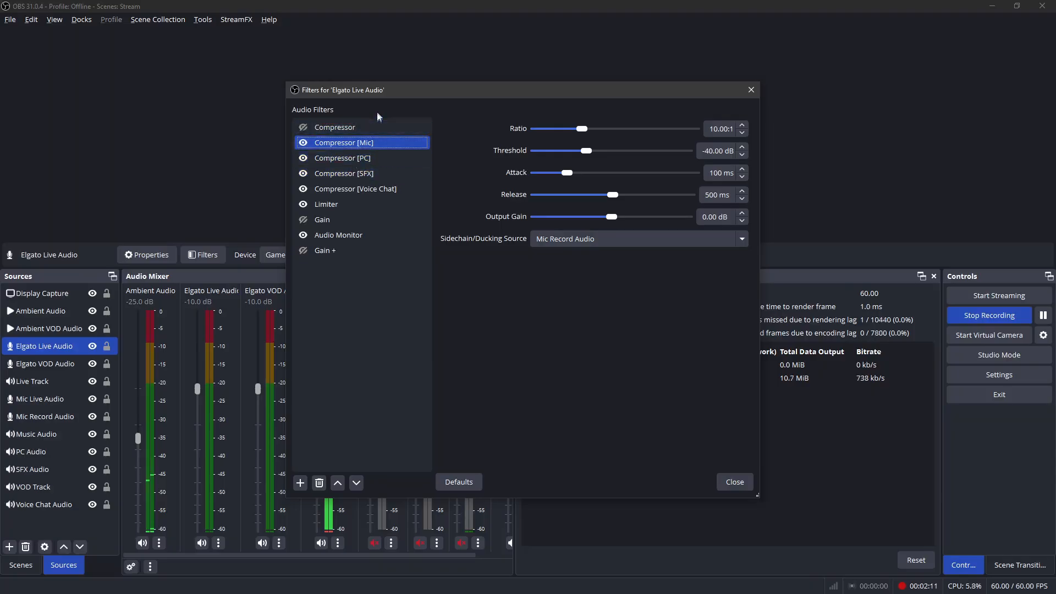
left_click_drag(371, 91, 574, 106)
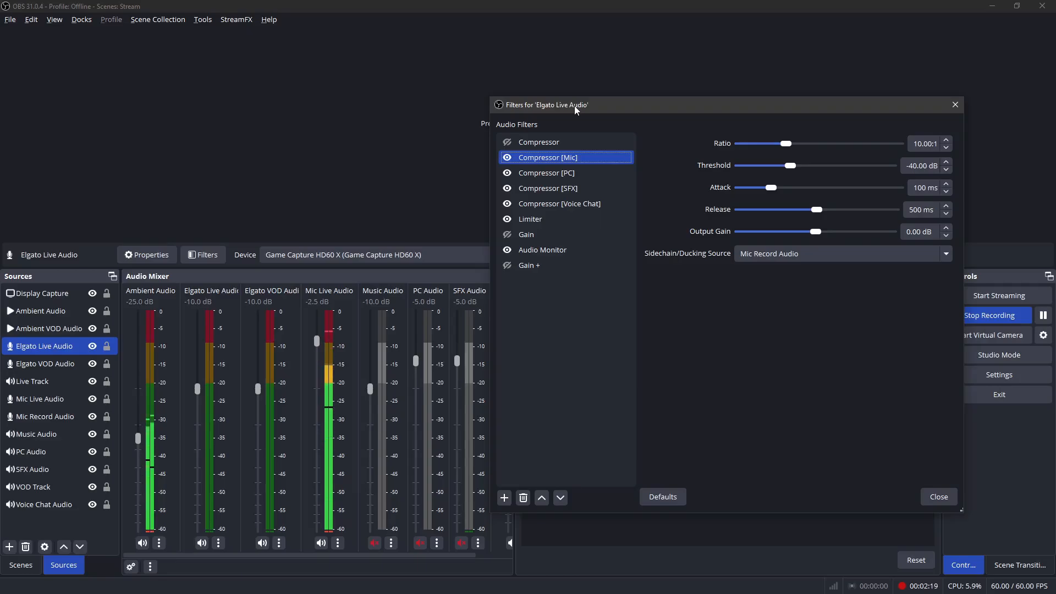
Step: Reopen the Elgato Live Audio source's filters and examine its Mic, PC, SFX and Voice Chat sidechain compressors
left_click(945, 498)
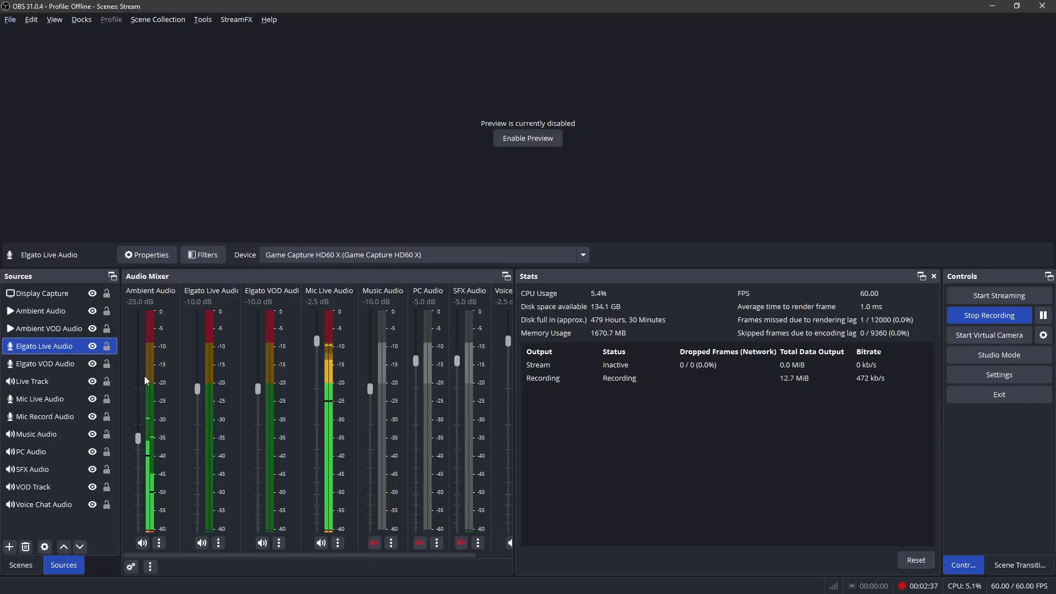
right_click(50, 354)
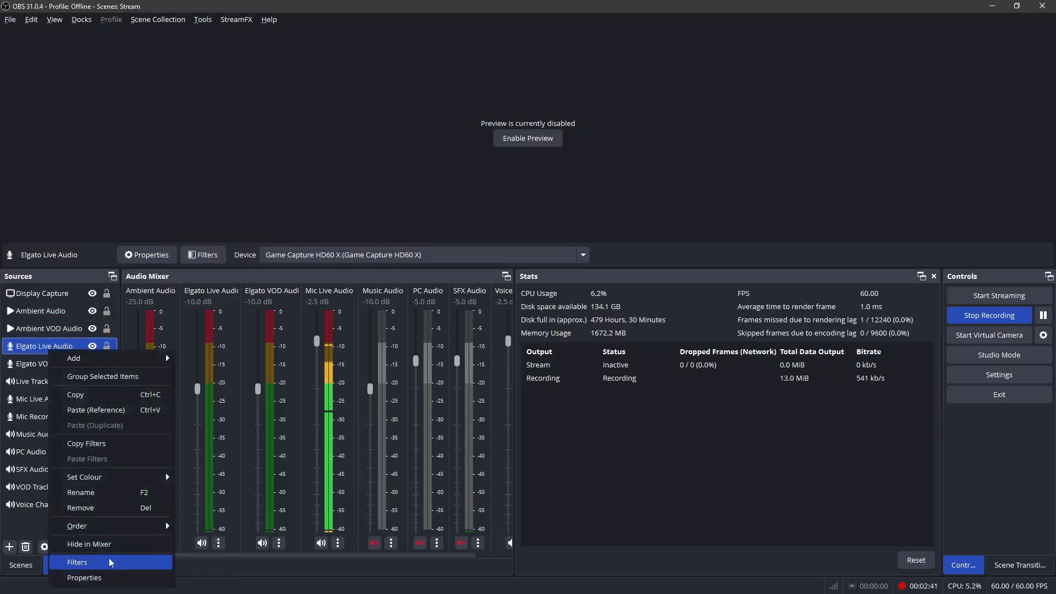
left_click(138, 559)
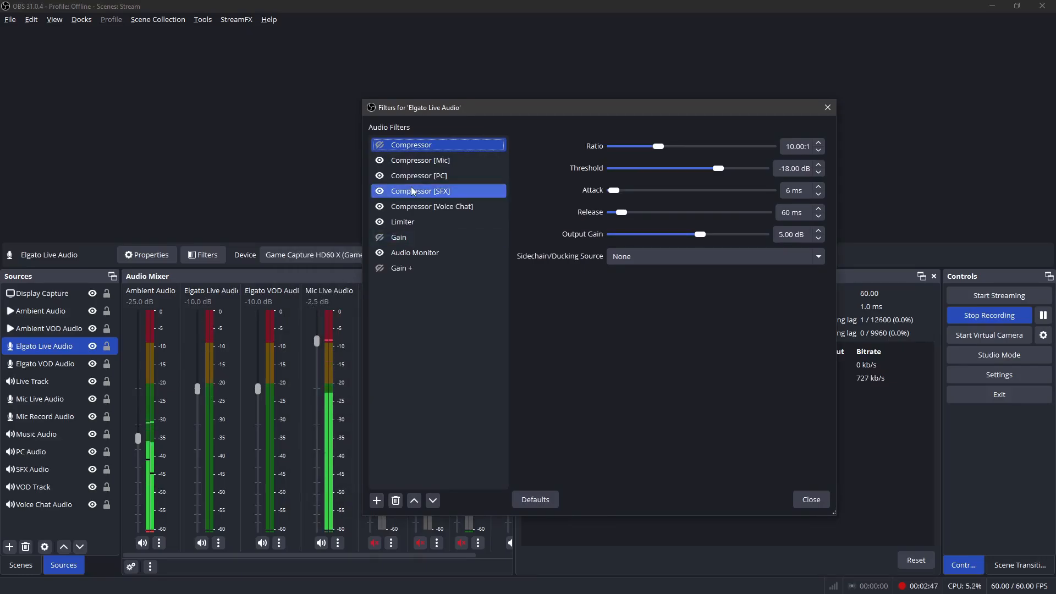
left_click(427, 163)
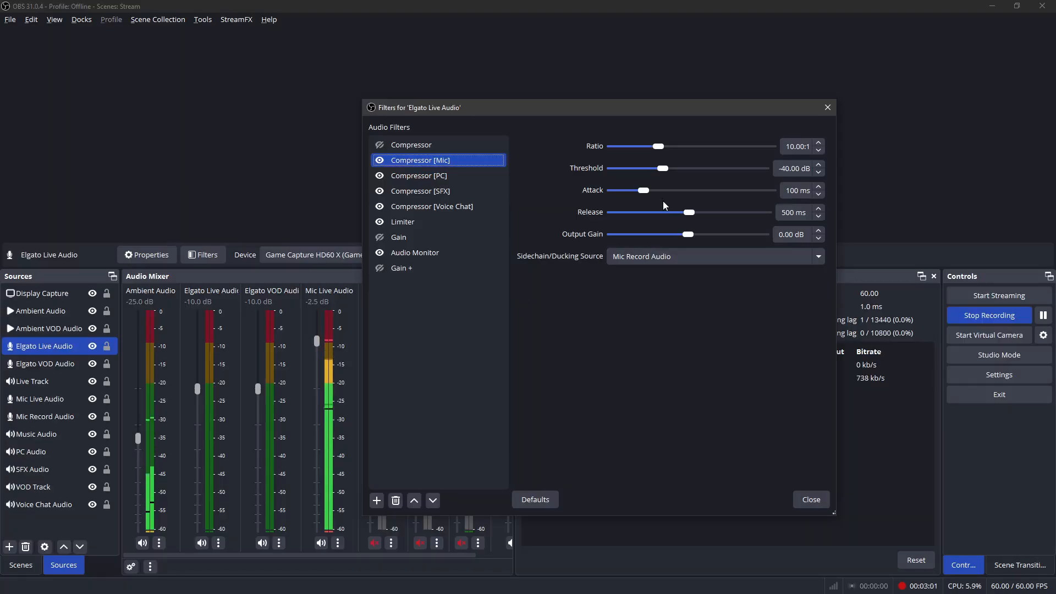
left_click(453, 179)
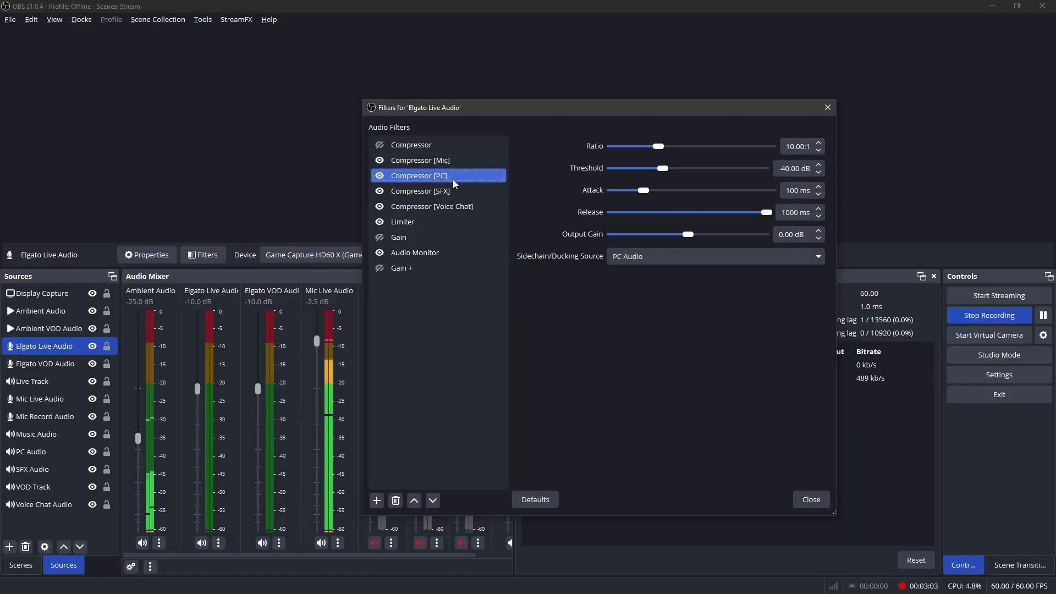
left_click(443, 196)
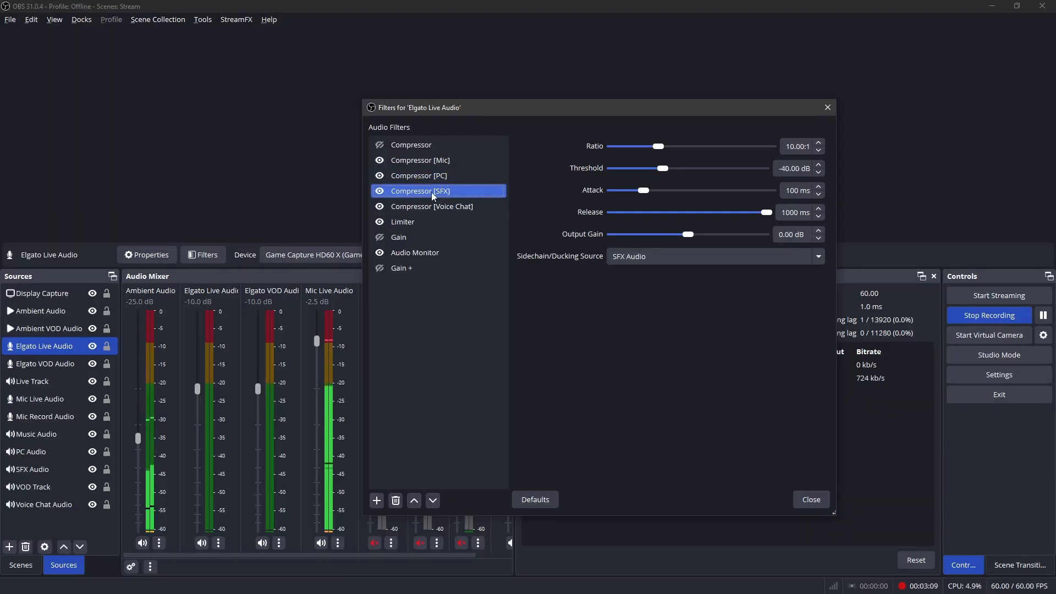
left_click(421, 206)
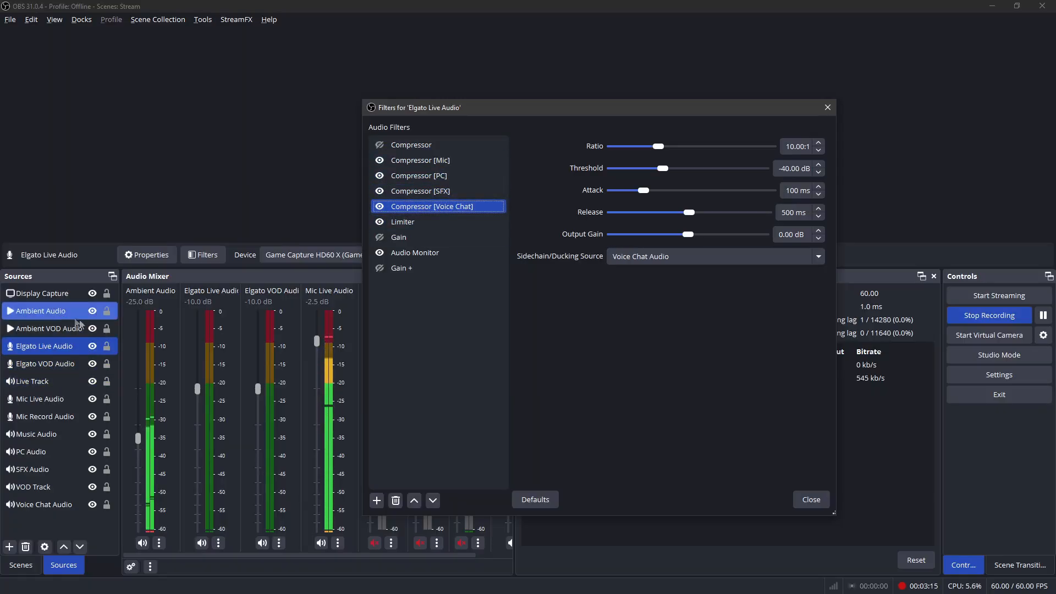
Step: Check the Audio Monitor and Limiter filters on Elgato Live Audio, then close the filters window
left_click(421, 252)
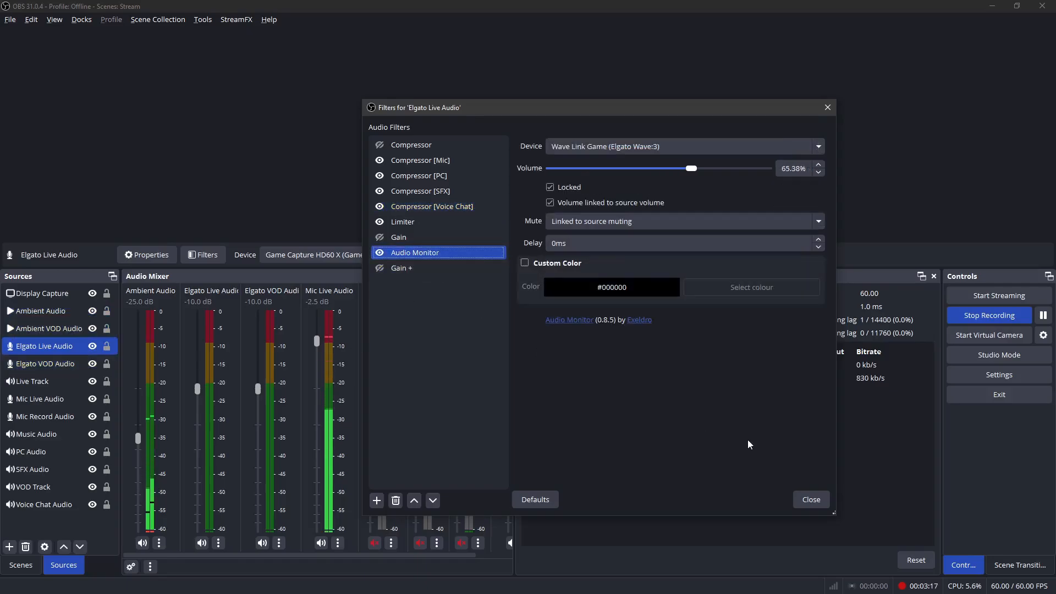
left_click(406, 222)
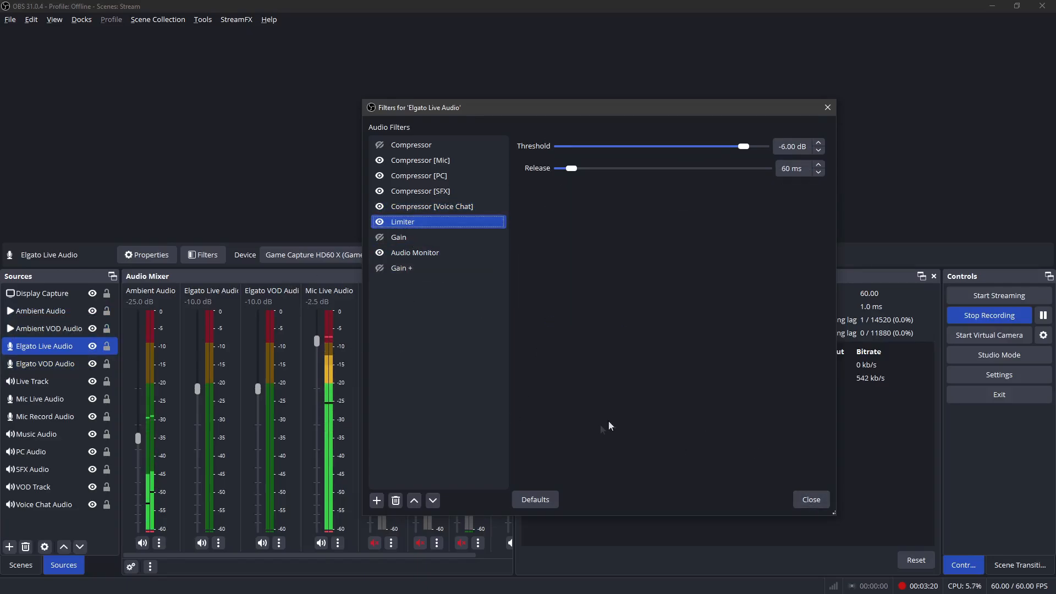
left_click(806, 500)
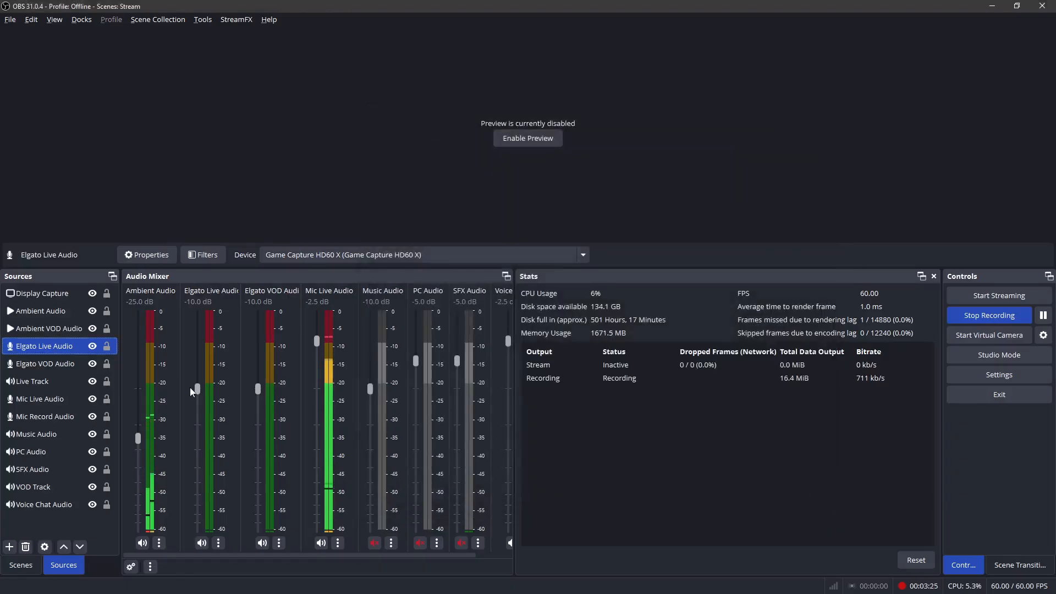
Step: Check which capture device the Elgato Live Audio source uses in its properties, leaving them unchanged
right_click(49, 349)
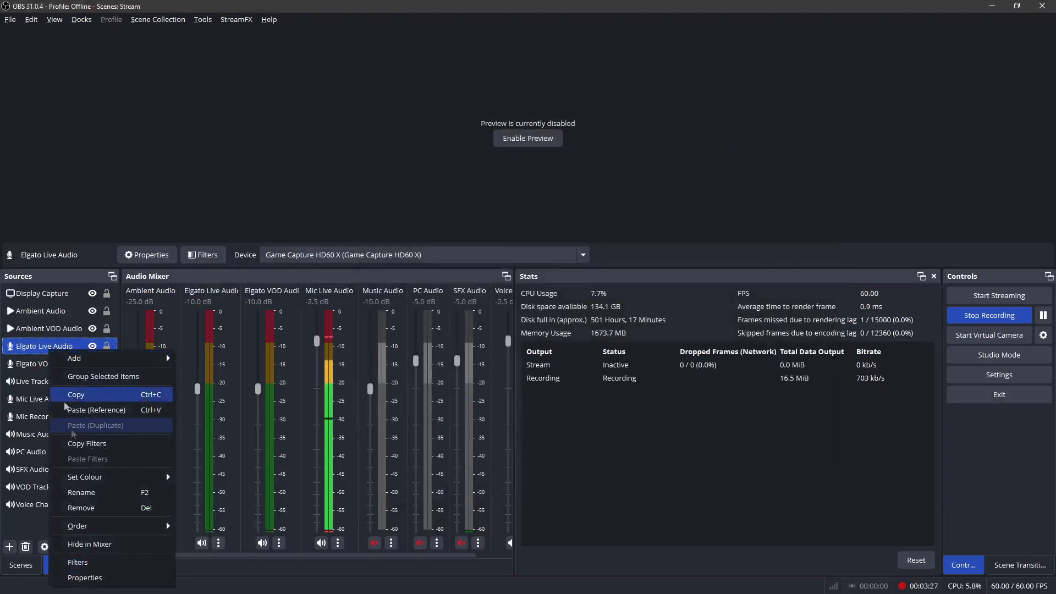
left_click(87, 578)
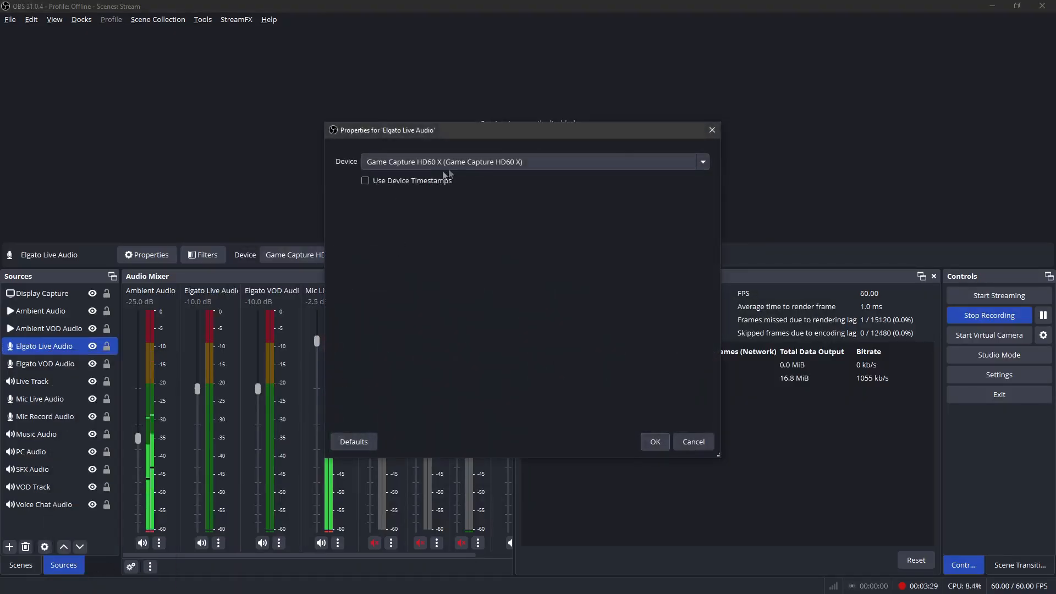
left_click(694, 441)
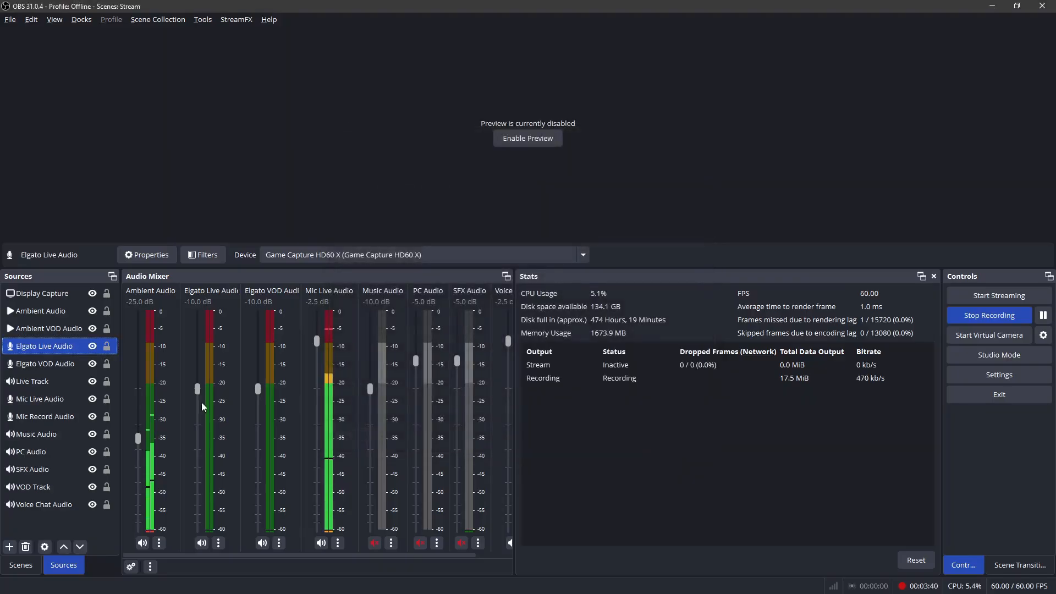
Step: Check the input devices in the properties of the Mic Live Audio and Mic Record Audio sources
left_click(29, 381)
left_click(41, 402)
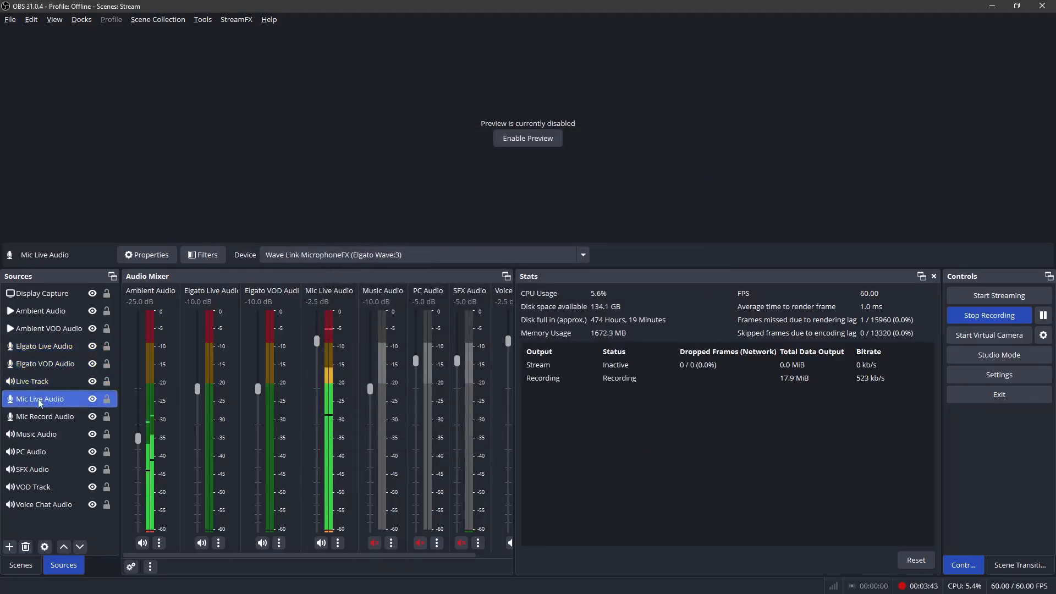
right_click(40, 403)
left_click(55, 393)
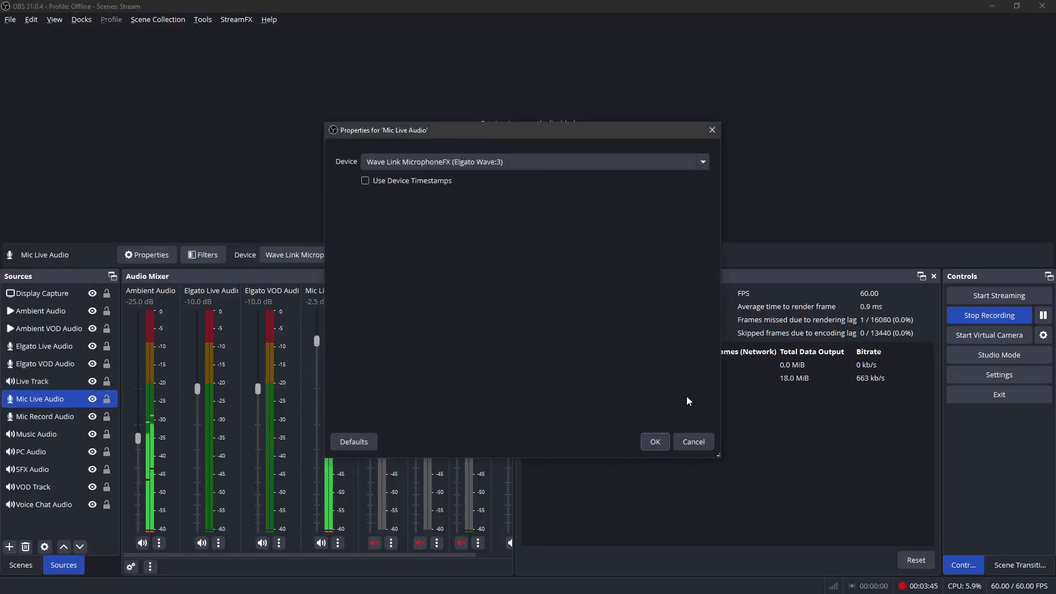
left_click(694, 442)
right_click(63, 416)
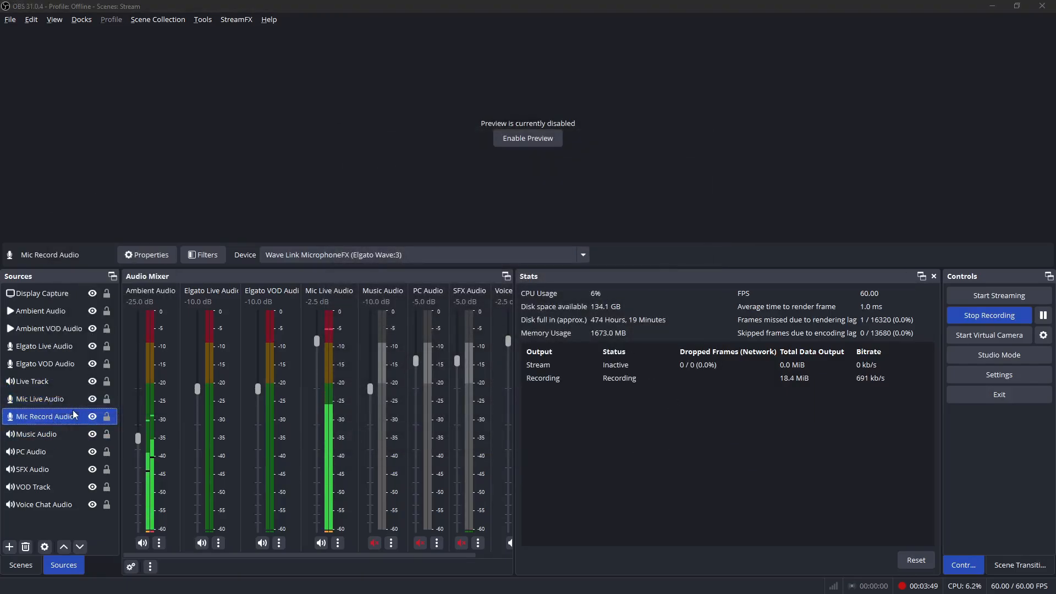
left_click(83, 404)
left_click(694, 441)
Step: Inspect the voice filters on Mic Live Audio, then view the microphone channel's audio effects in Wave Link and return to OBS
left_click(22, 399)
right_click(22, 399)
left_click(44, 370)
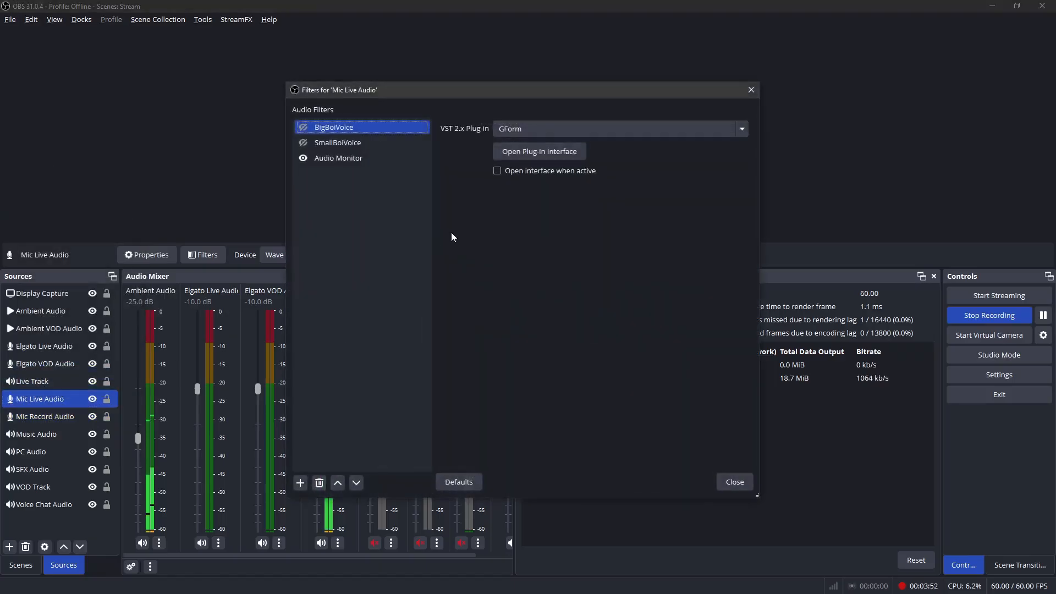
left_click(357, 141)
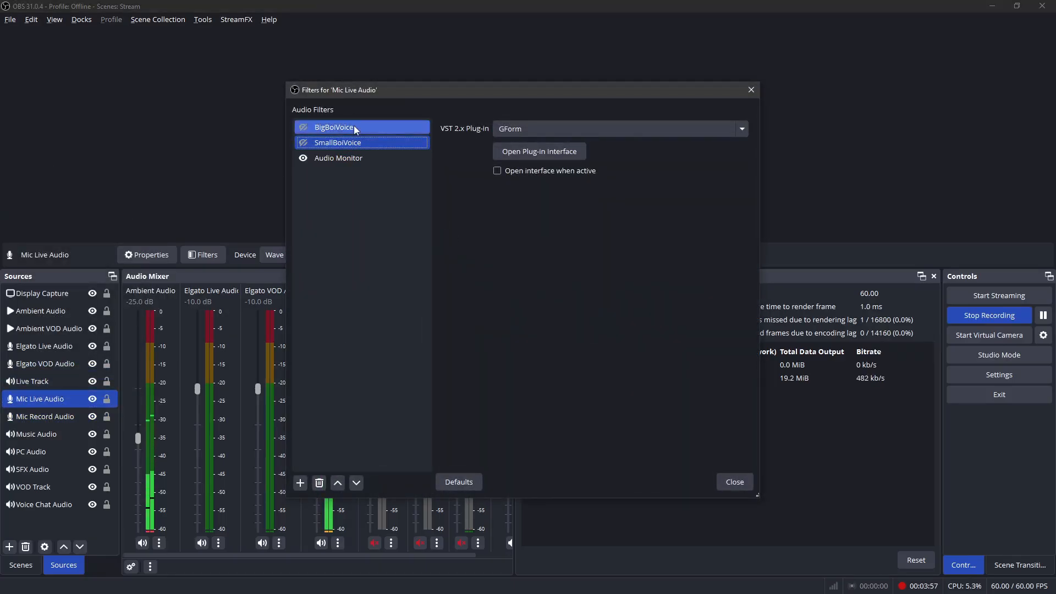
left_click(734, 481)
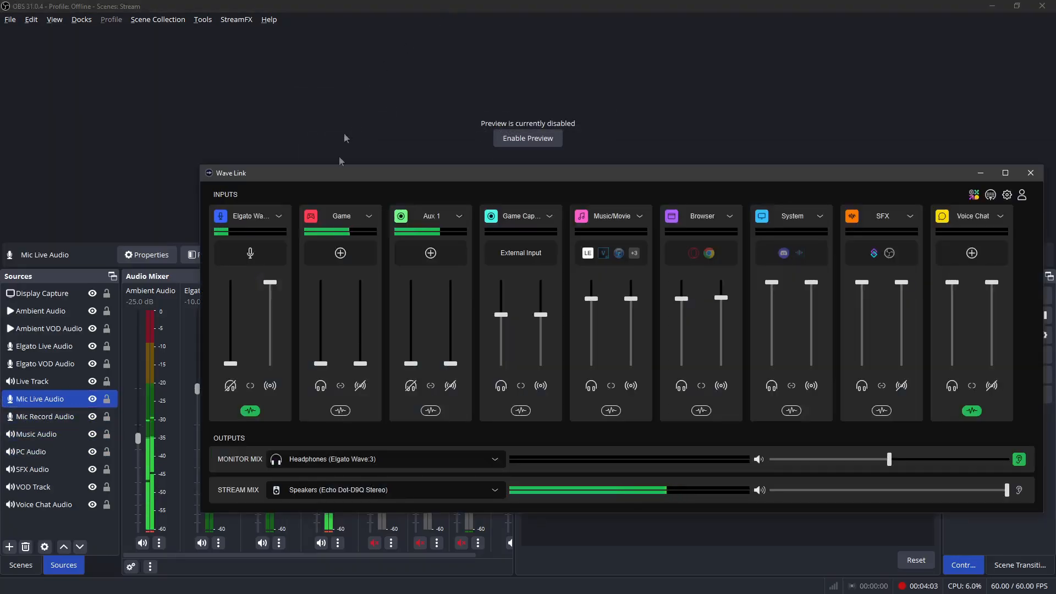
left_click(251, 411)
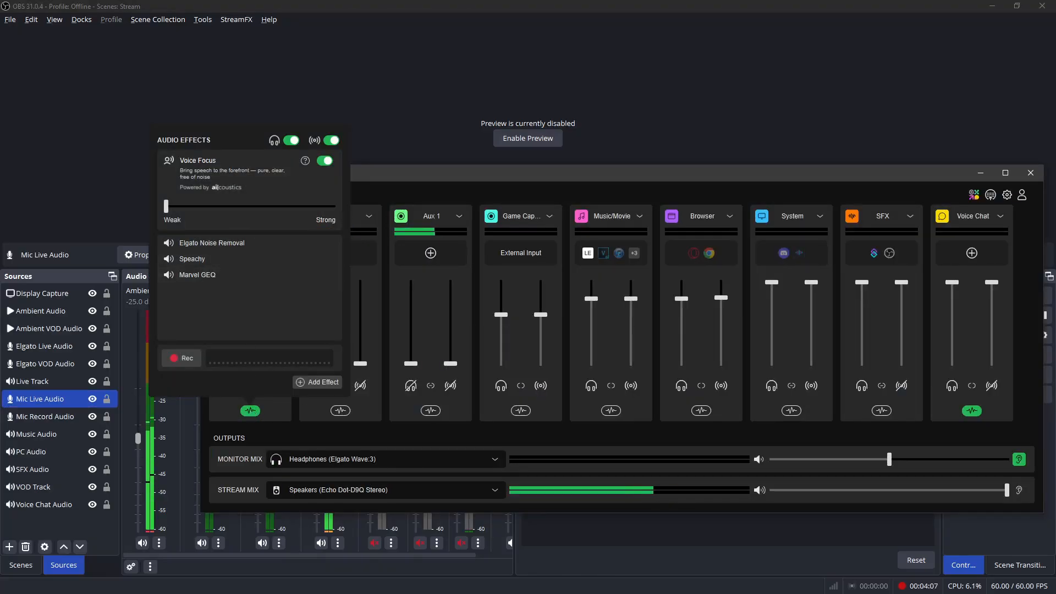
key("alt+Tab")
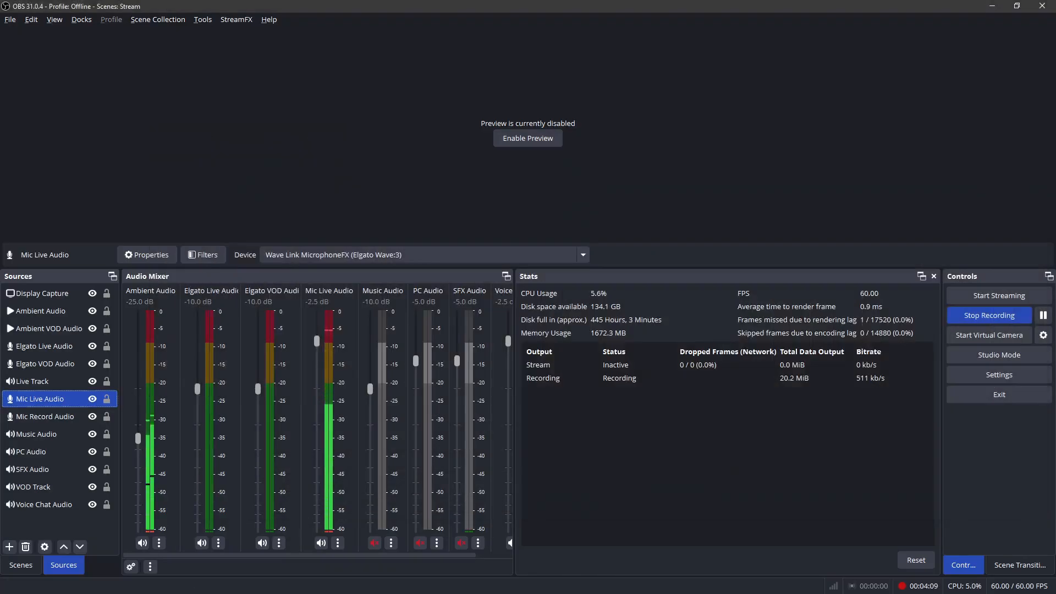
Step: Review the global audio devices in the OBS audio settings and leave the settings without changes
left_click(11, 21)
left_click(22, 67)
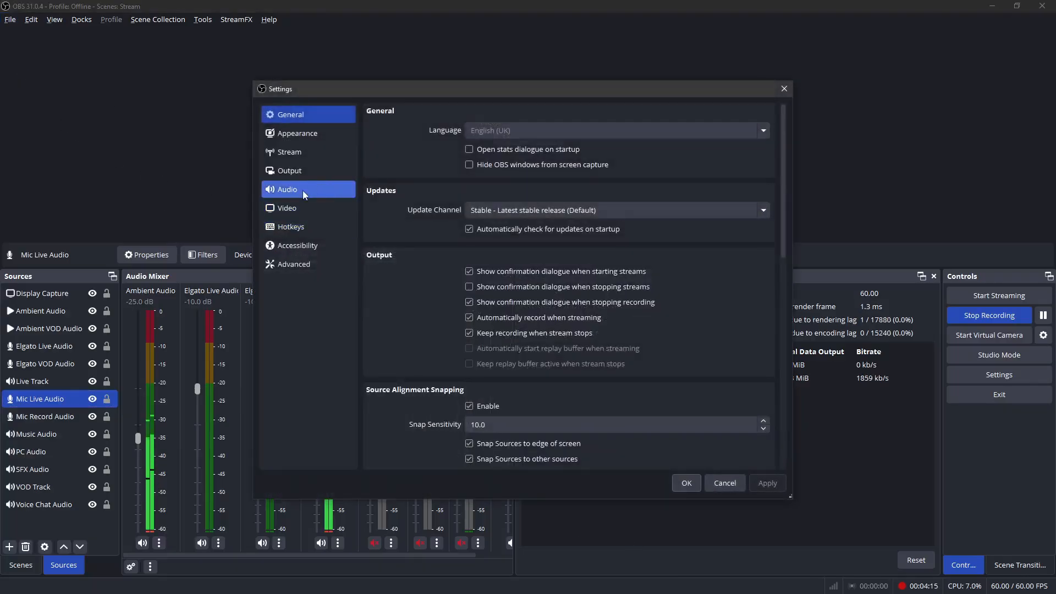
left_click(307, 191)
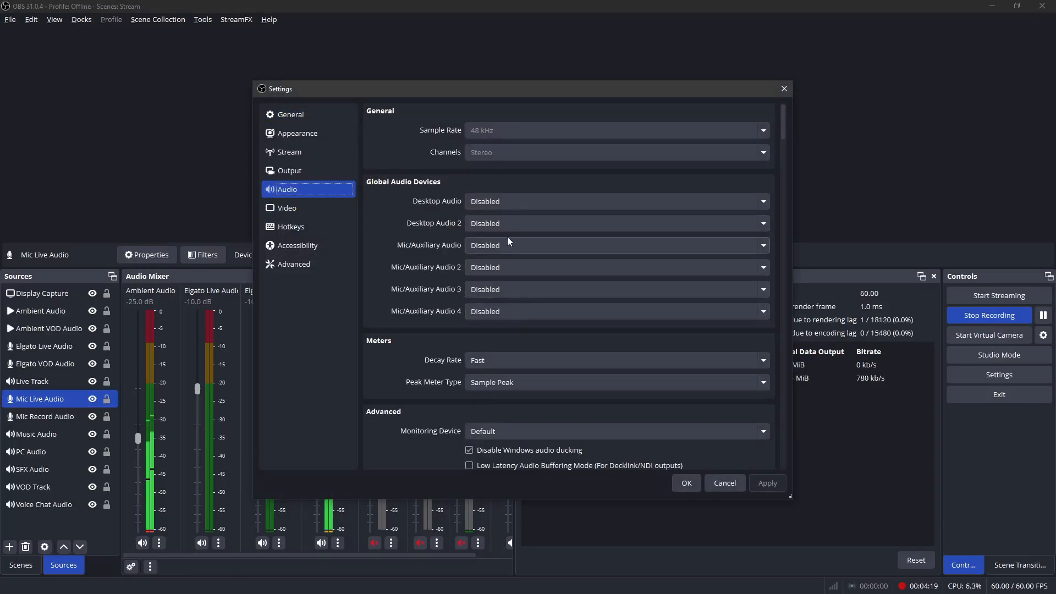
left_click(725, 483)
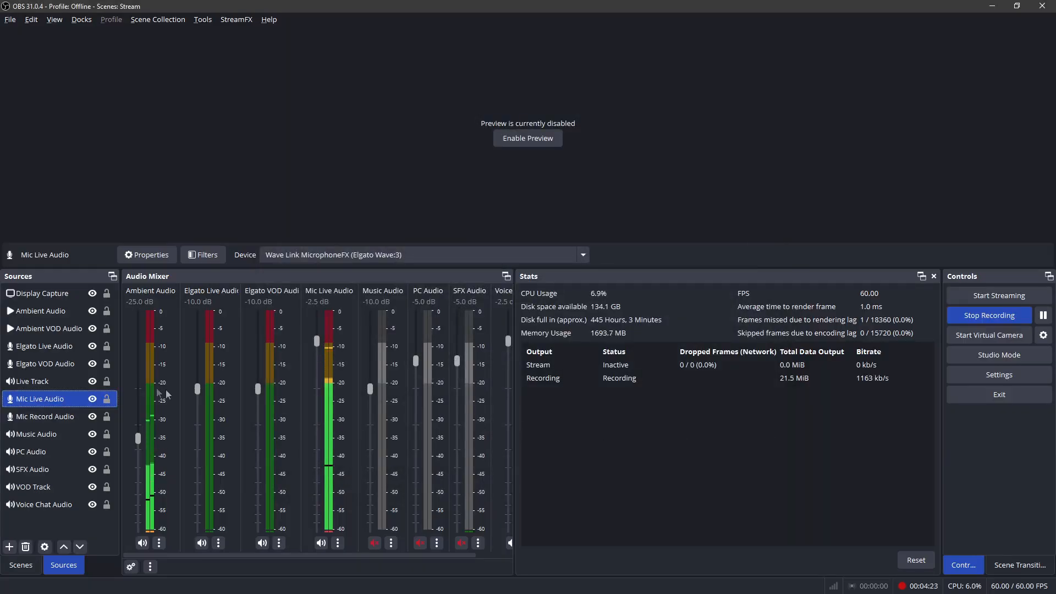
Step: View the Music Audio source's filter list, then check its audio device in the source properties
left_click_drag(280, 552, 236, 555)
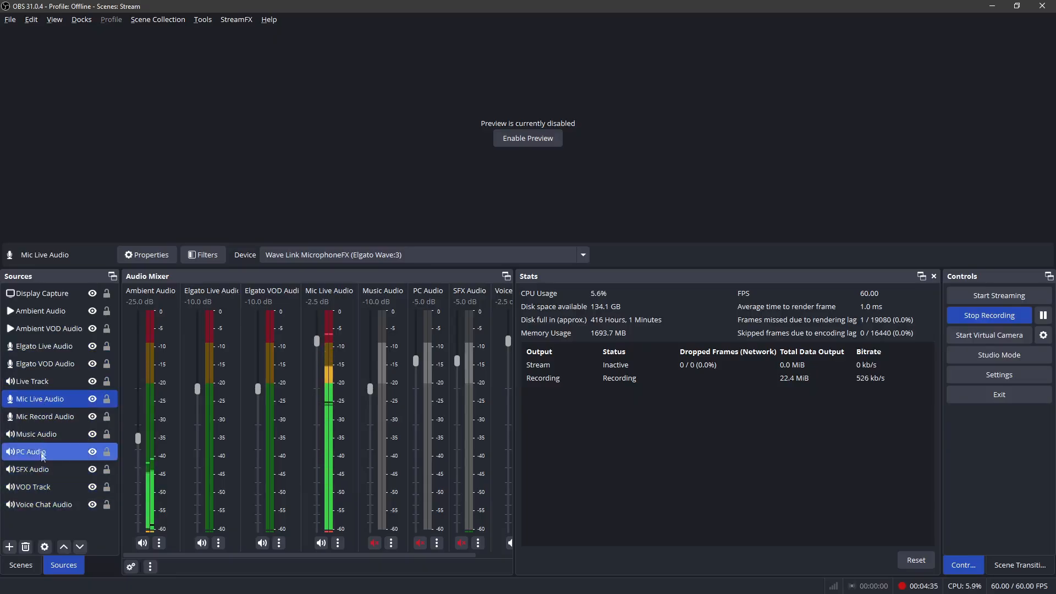
left_click(40, 434)
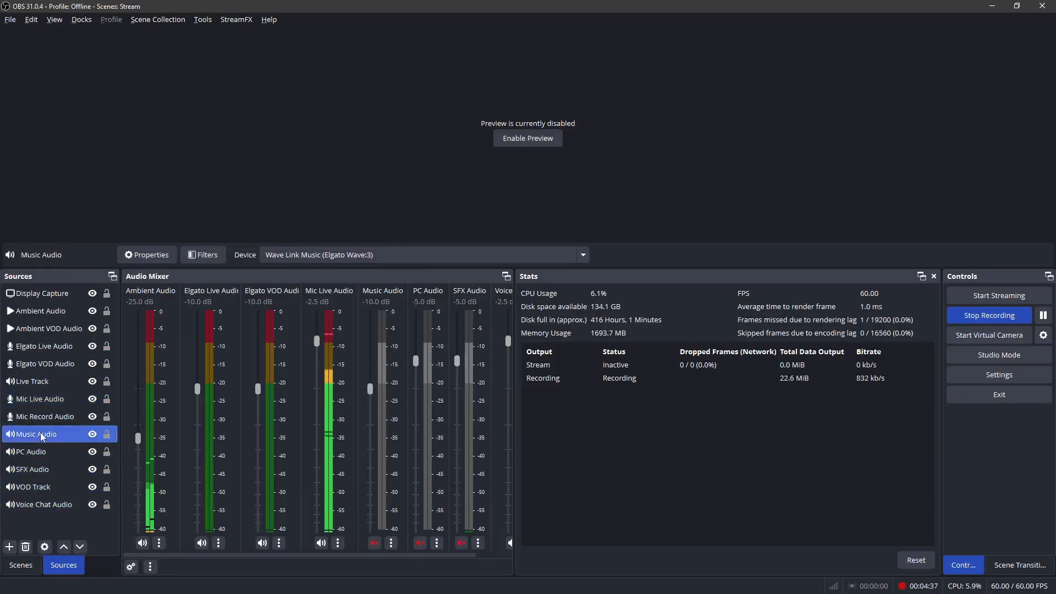
right_click(41, 433)
left_click(64, 414)
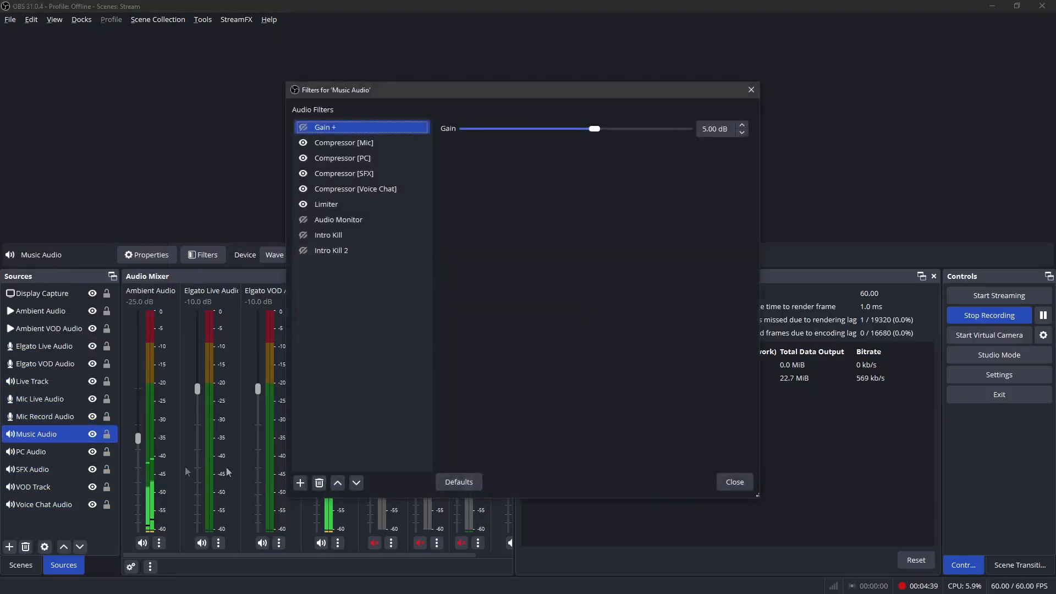
left_click(735, 483)
right_click(38, 438)
left_click(64, 429)
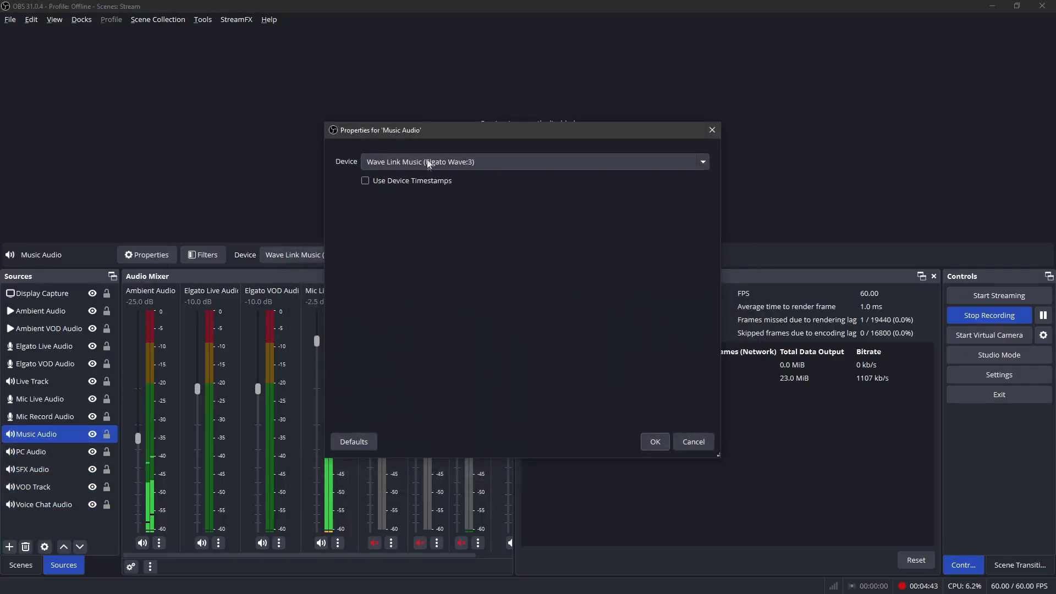
left_click(694, 441)
Step: Examine the Mic, PC, SFX and Voice Chat sidechain compressors on the Music Audio source, then close its filters
right_click(52, 435)
left_click(80, 417)
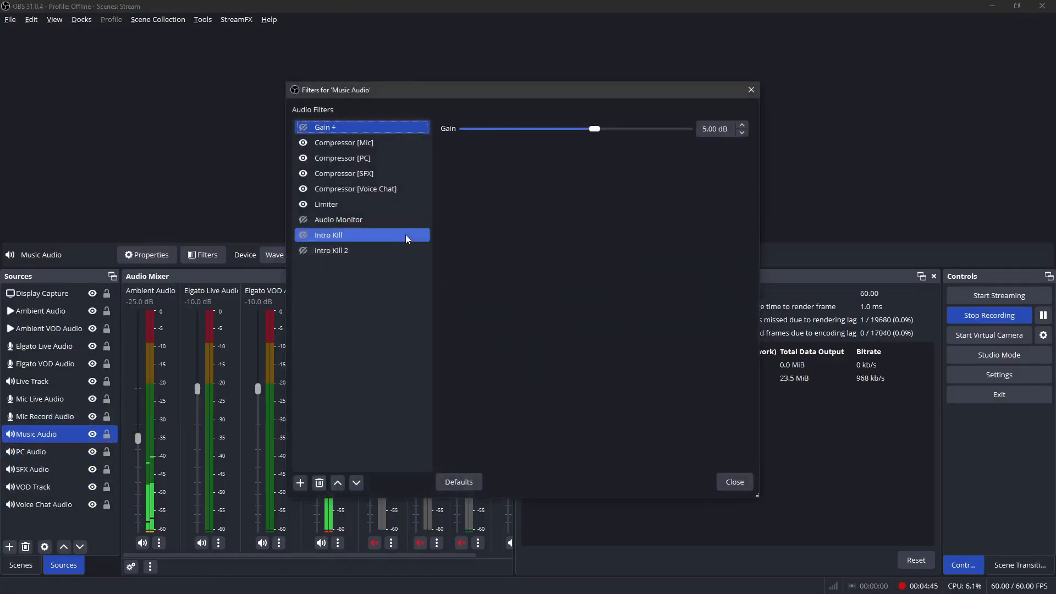
left_click(367, 147)
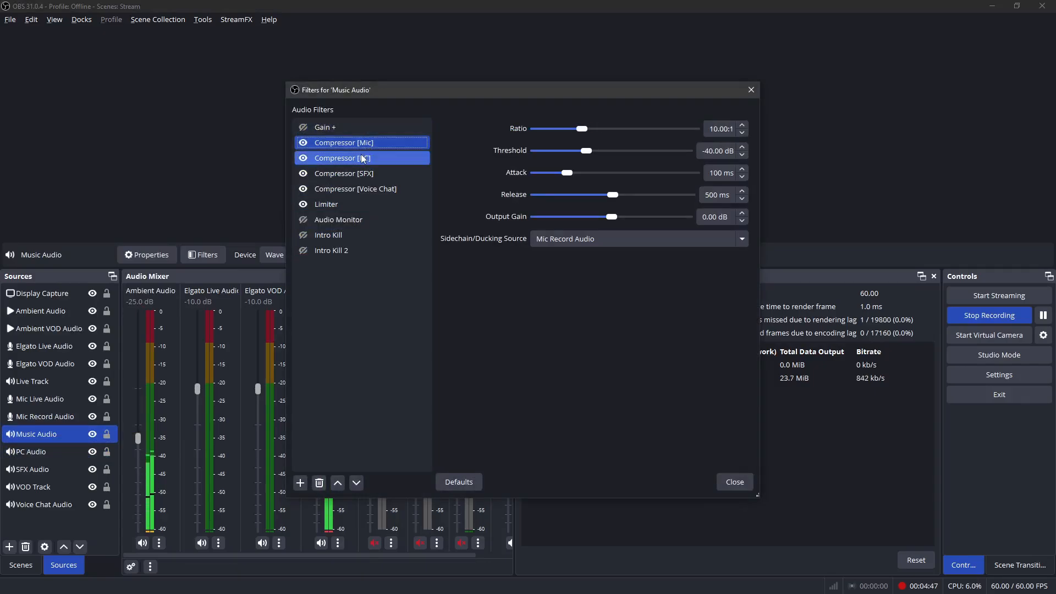
left_click(360, 160)
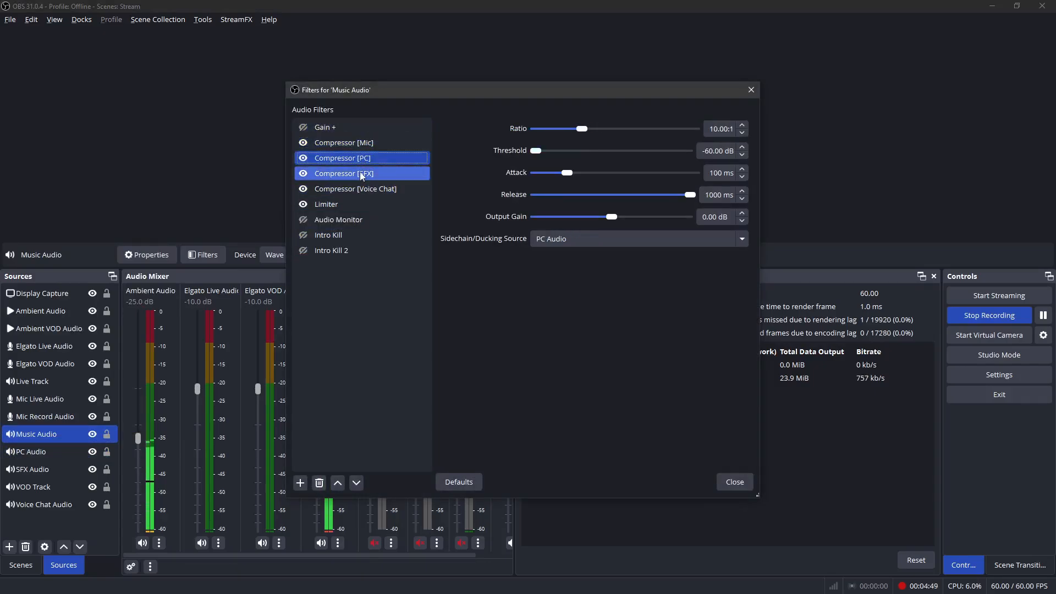
left_click(362, 175)
left_click(363, 190)
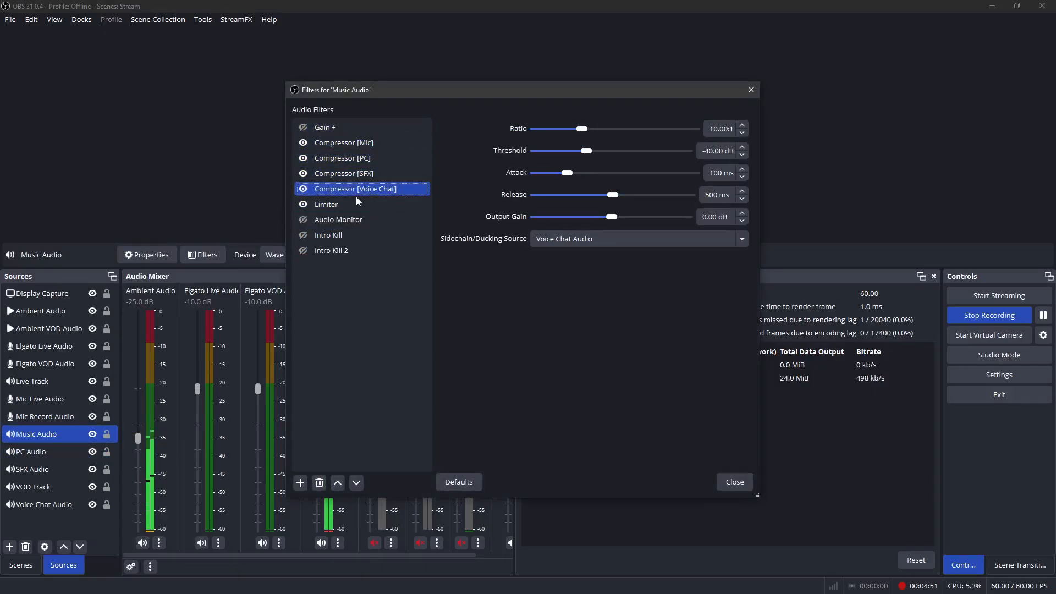
left_click(735, 483)
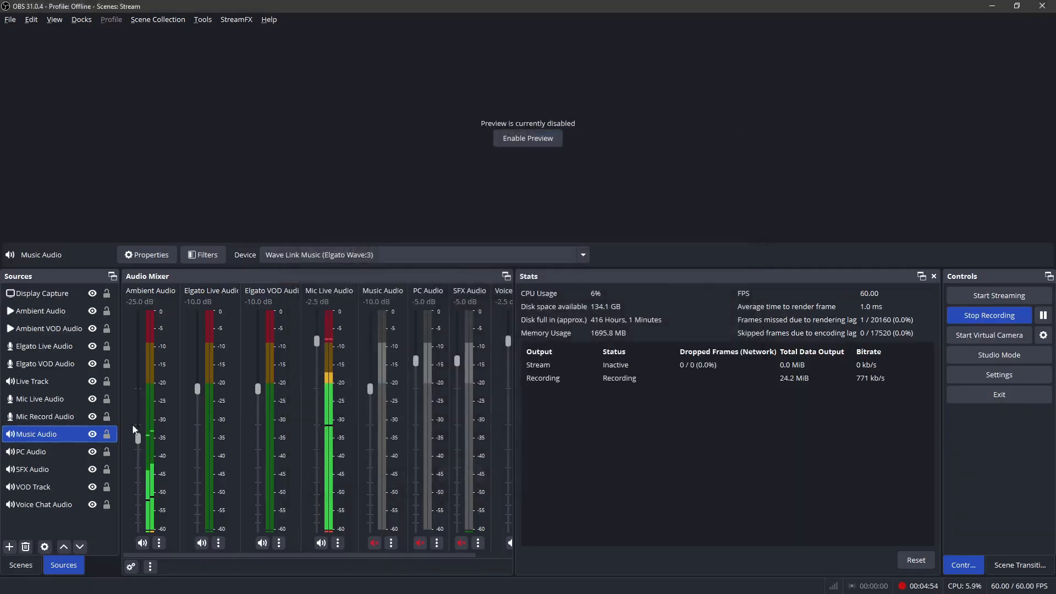
Step: Check the Music Audio source's device against the Wave Link channels, then close its properties without changes
right_click(58, 437)
left_click(88, 430)
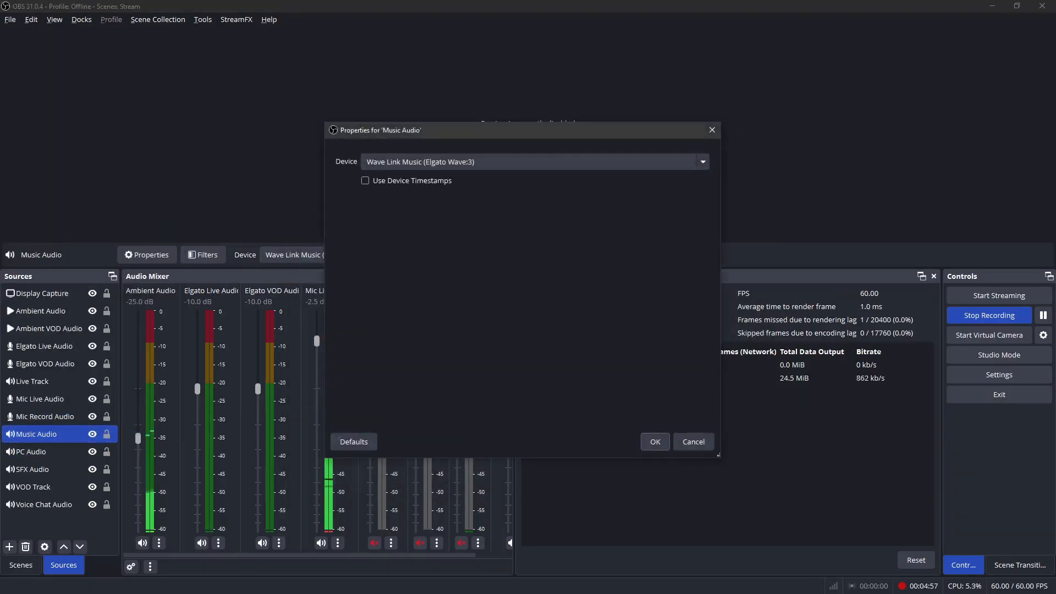
key("alt+Tab")
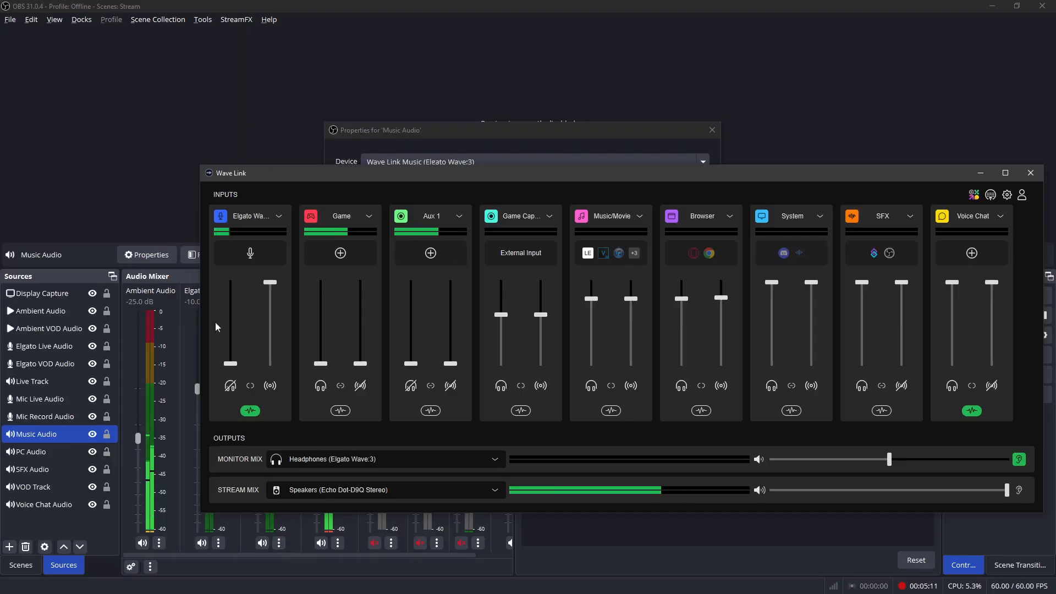
left_click(53, 434)
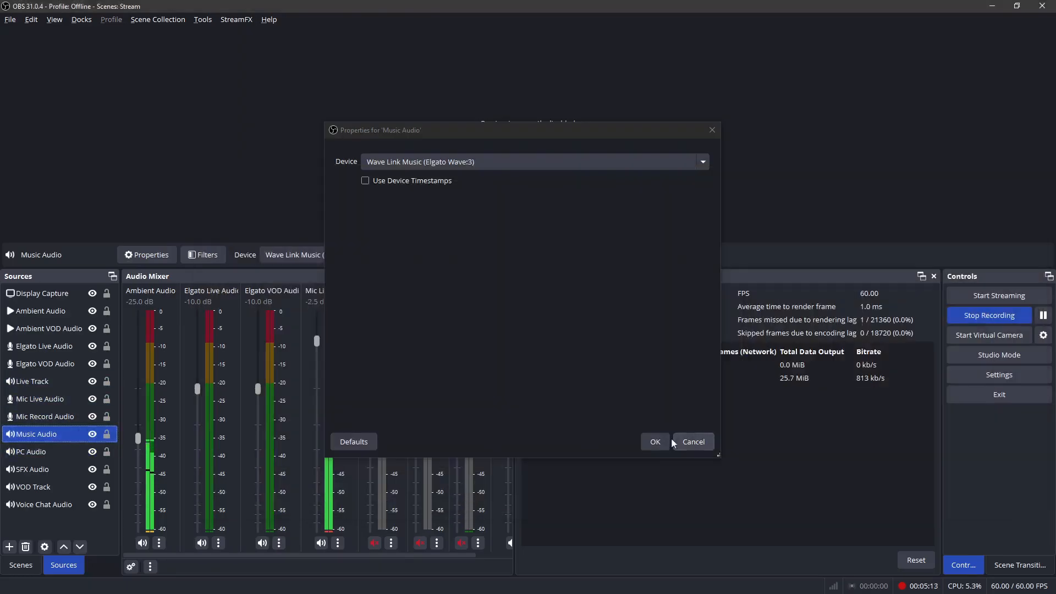
left_click(693, 442)
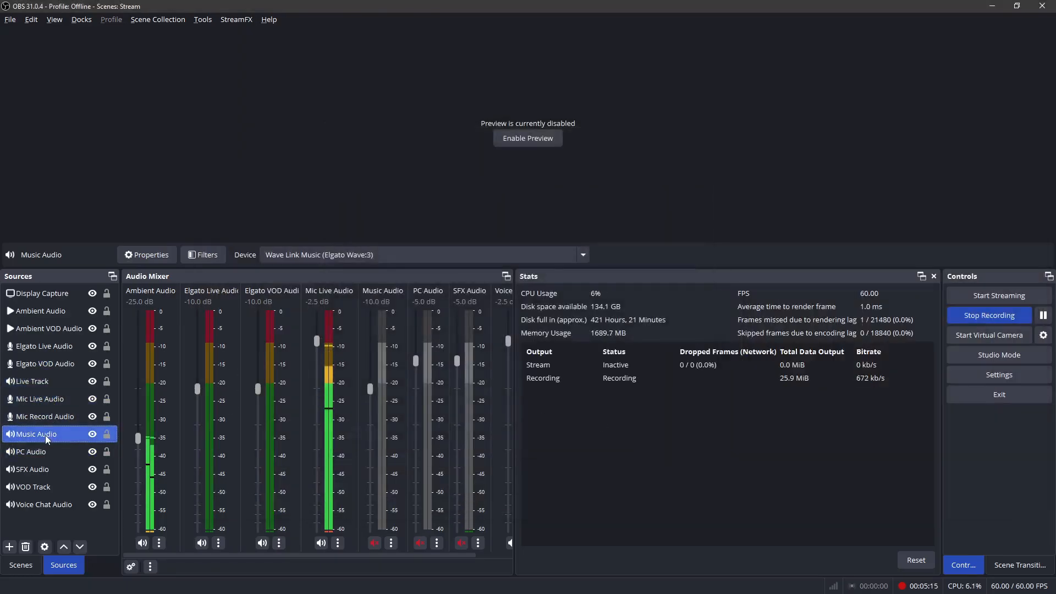
left_click(51, 423, "ctrl")
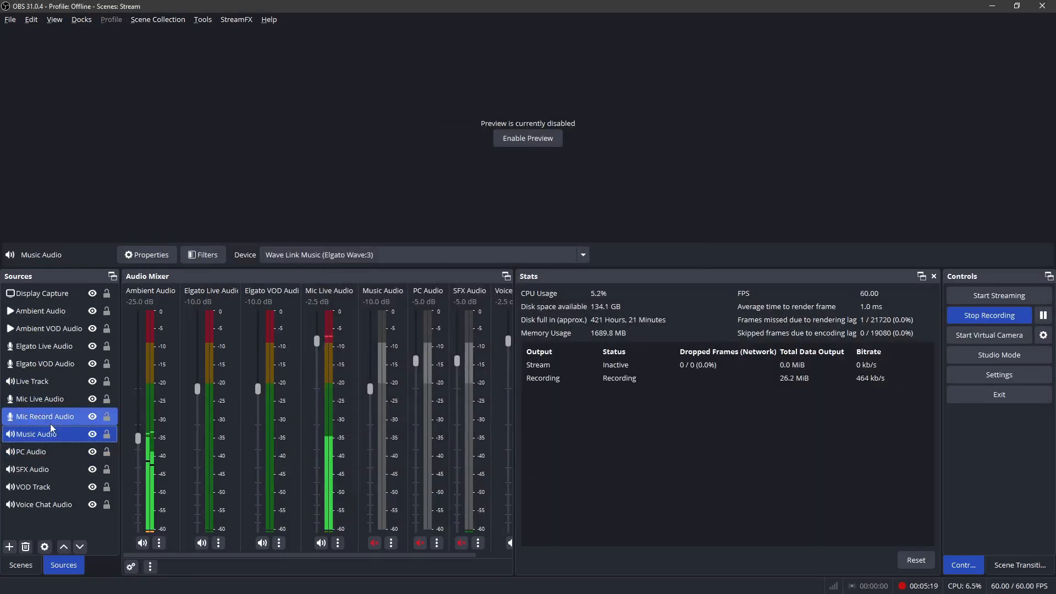
left_click(50, 423, "ctrl")
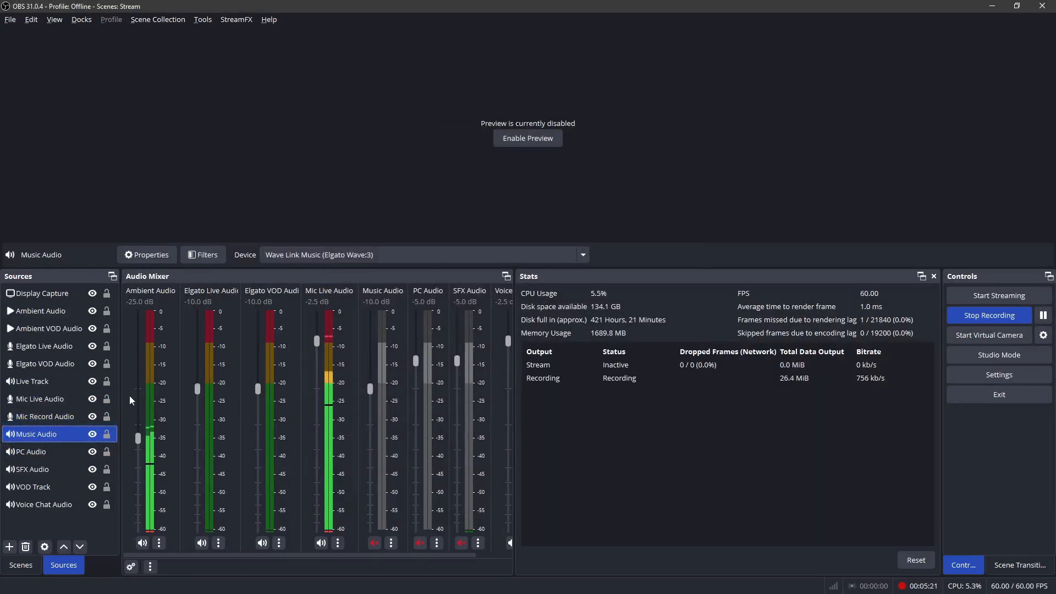
left_click(45, 366, "ctrl")
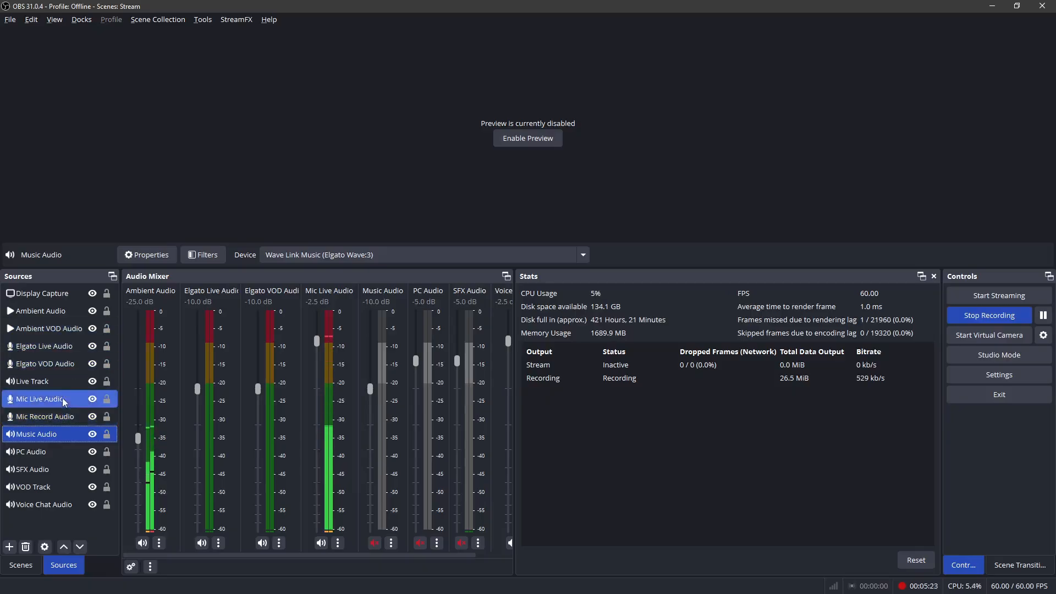
Step: View the PC Audio source's filter list, then check its audio device in the source properties and leave it unchanged
left_click(43, 451)
right_click(45, 453)
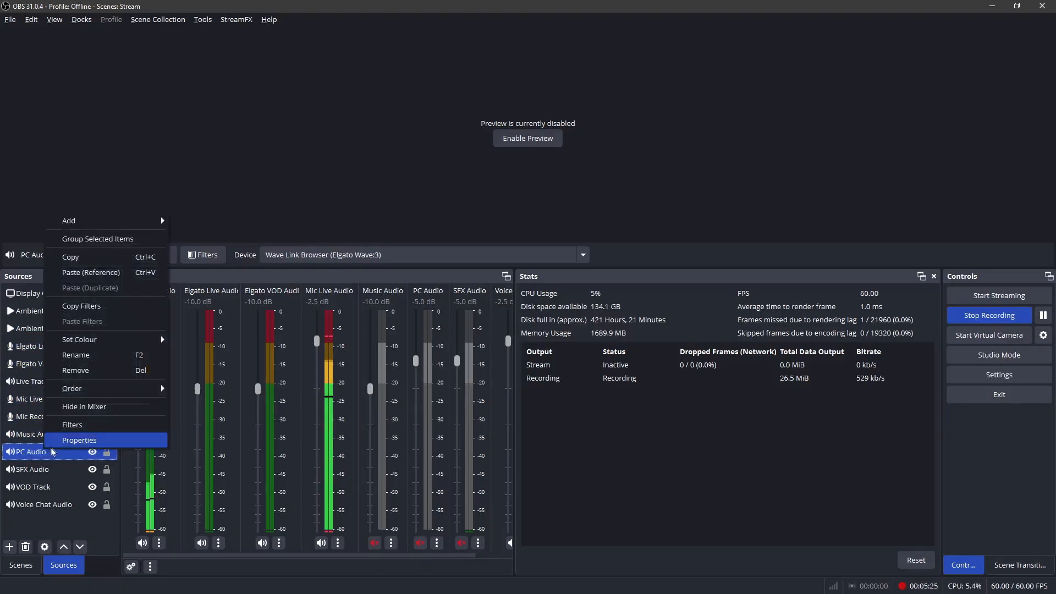
left_click(82, 424)
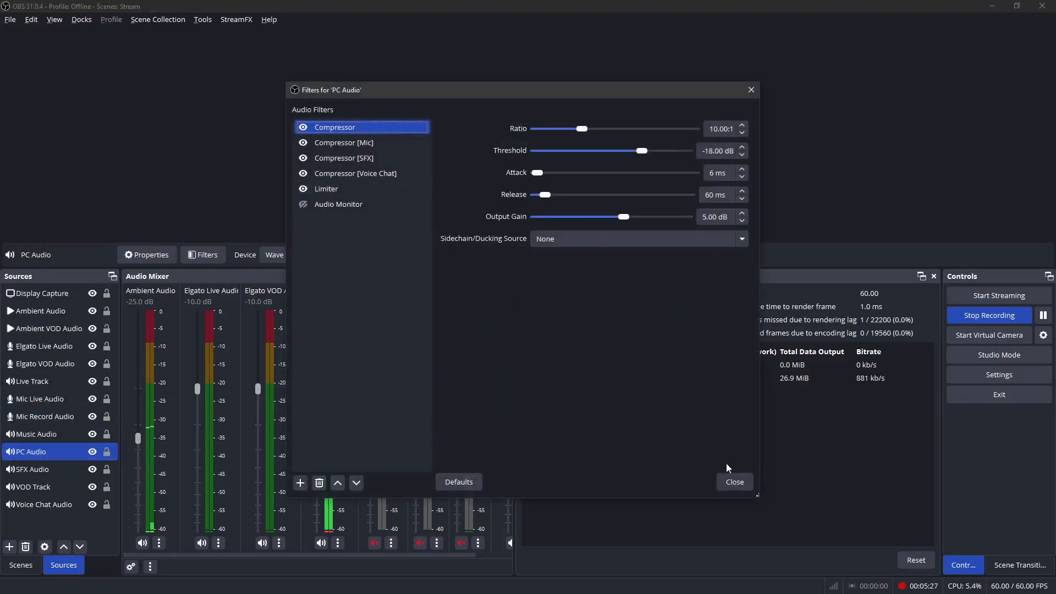
left_click(735, 482)
right_click(33, 451)
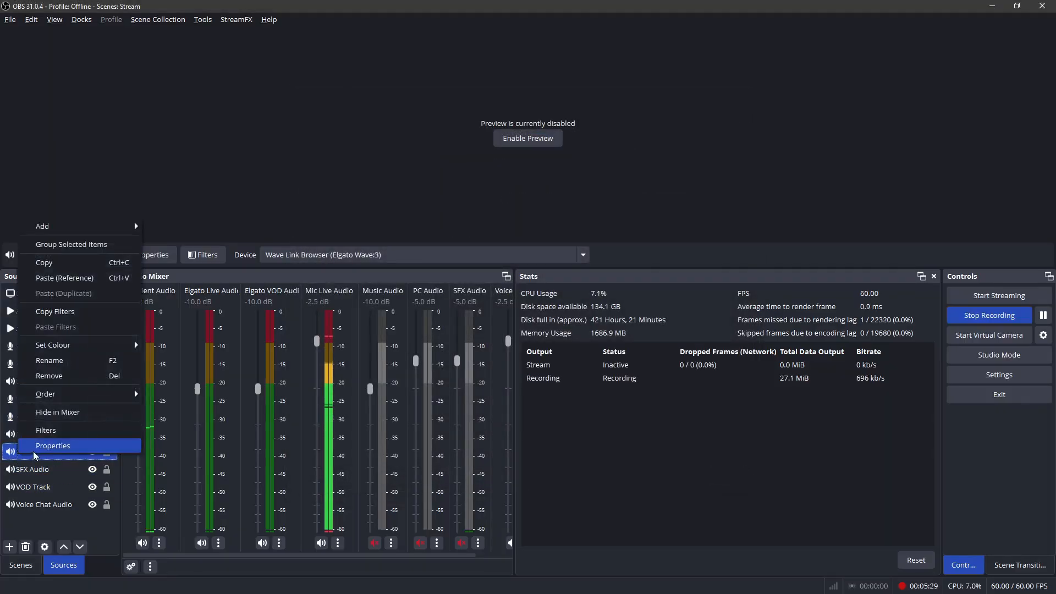
left_click(33, 451)
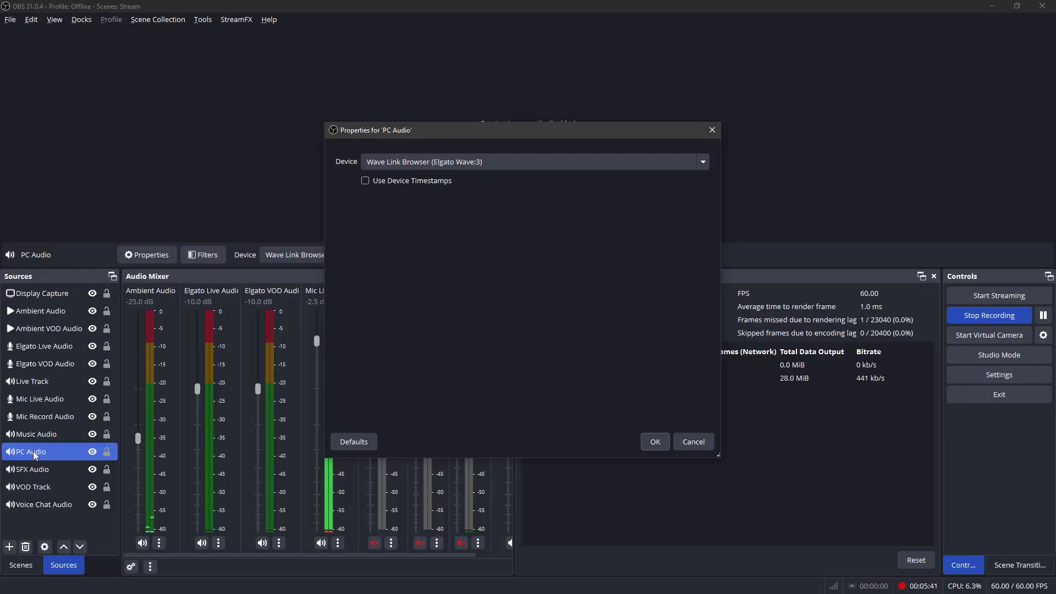
left_click(694, 443)
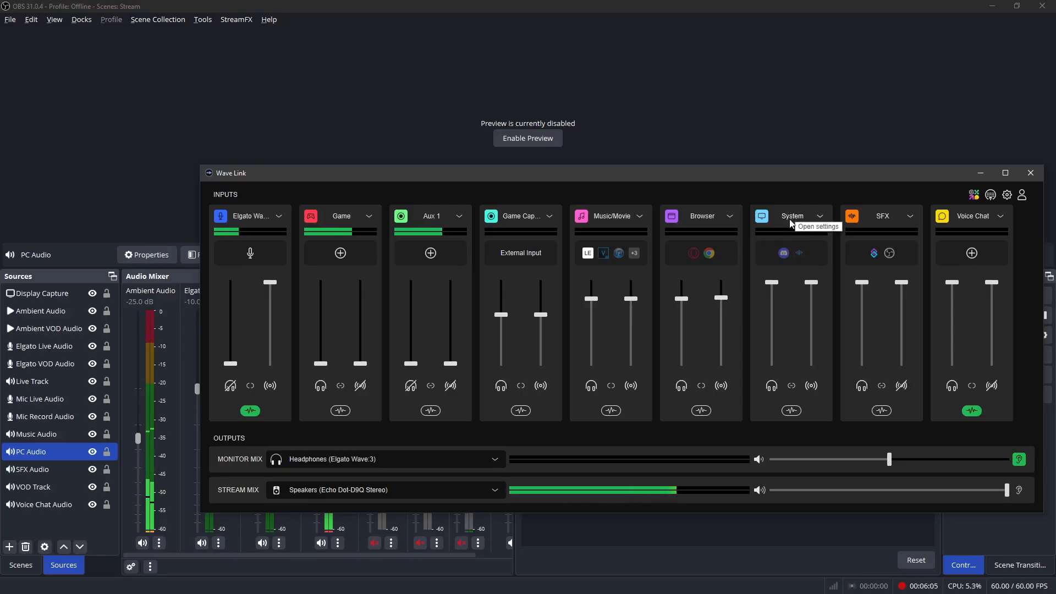
Step: Return to OBS and look through the devices available for the PC Audio source, then cancel its properties
left_click(42, 457)
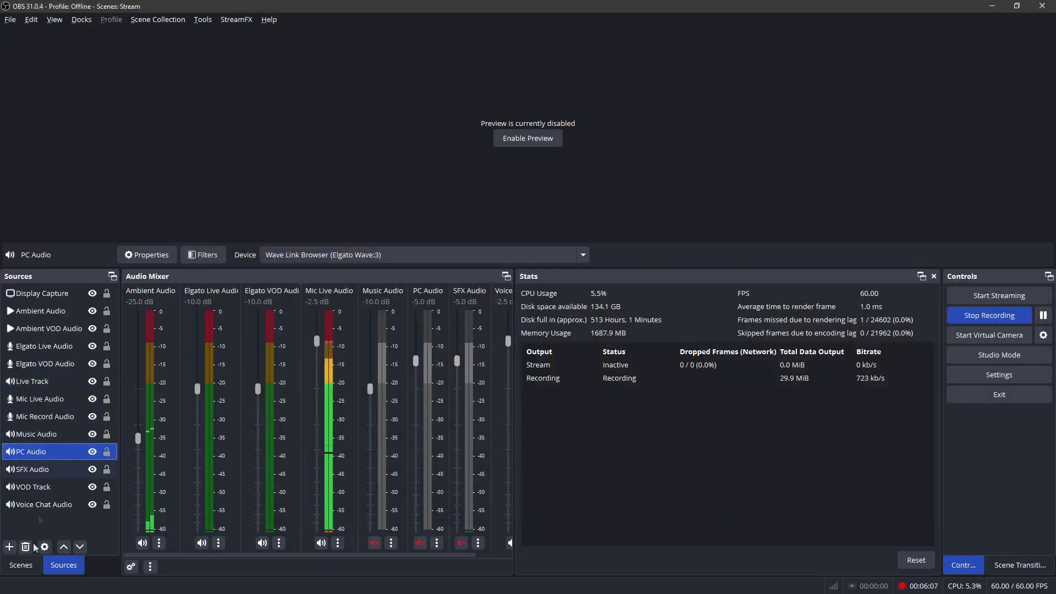
right_click(35, 456)
left_click(51, 451)
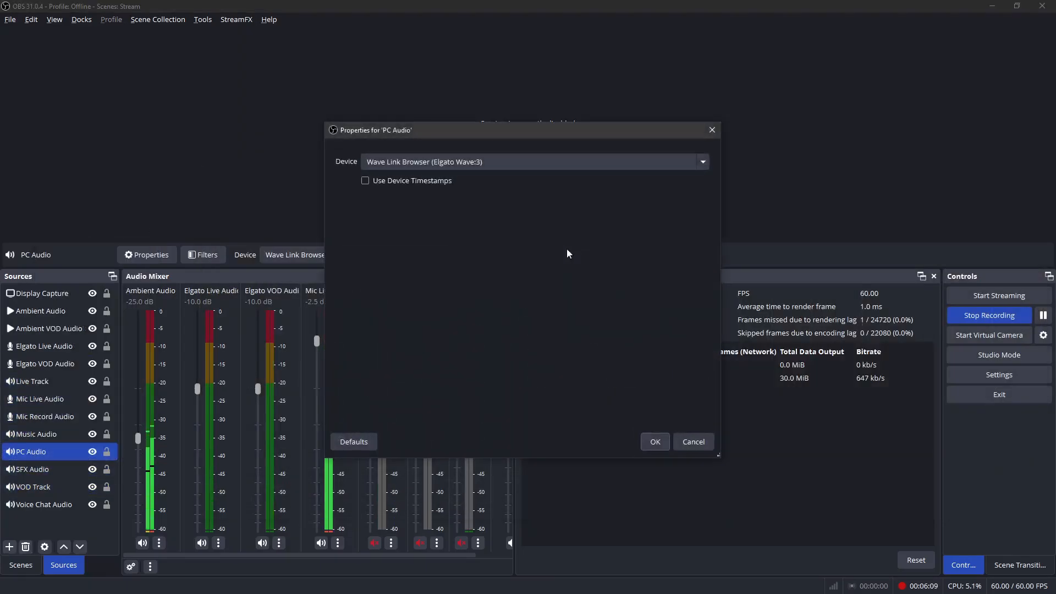
left_click(444, 159)
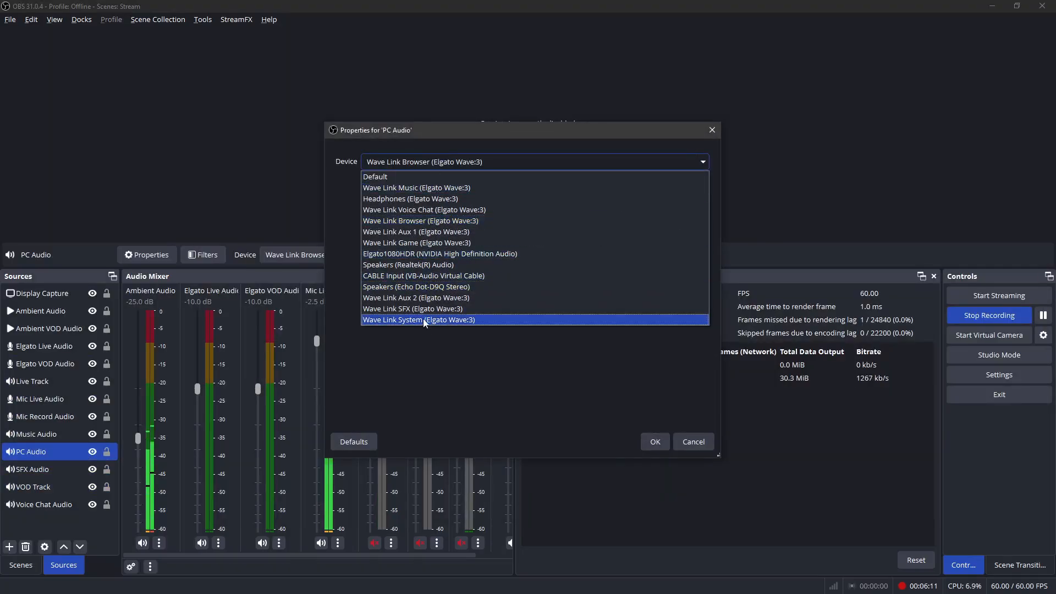
left_click(693, 442)
Step: Review the app volume and device preferences in the Windows sound settings, then close the settings to return to Wave Link
key("alt+Tab")
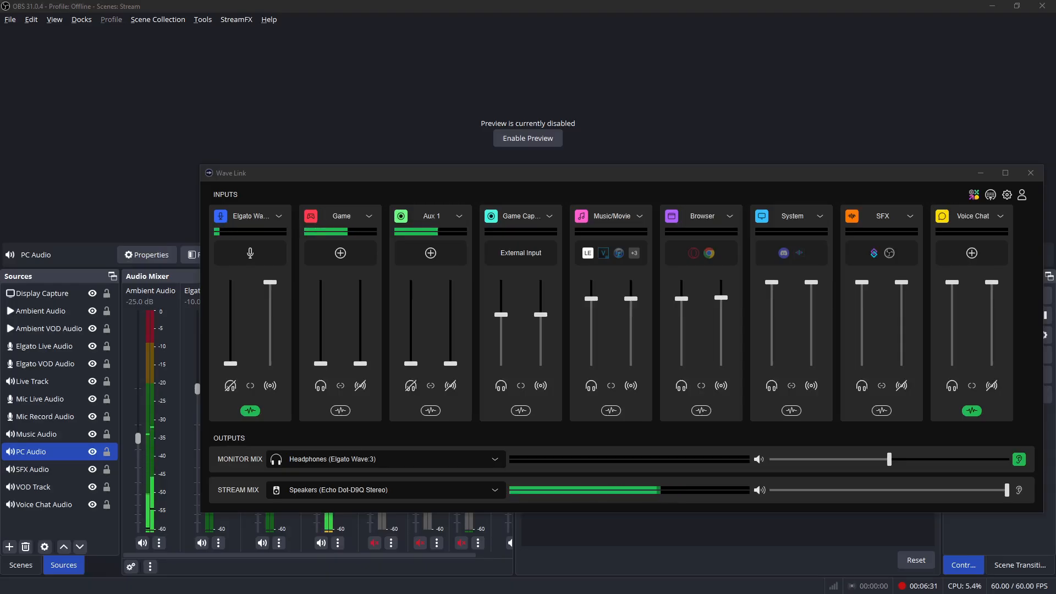
left_click_drag(215, 591, 416, 138)
double_click(416, 138)
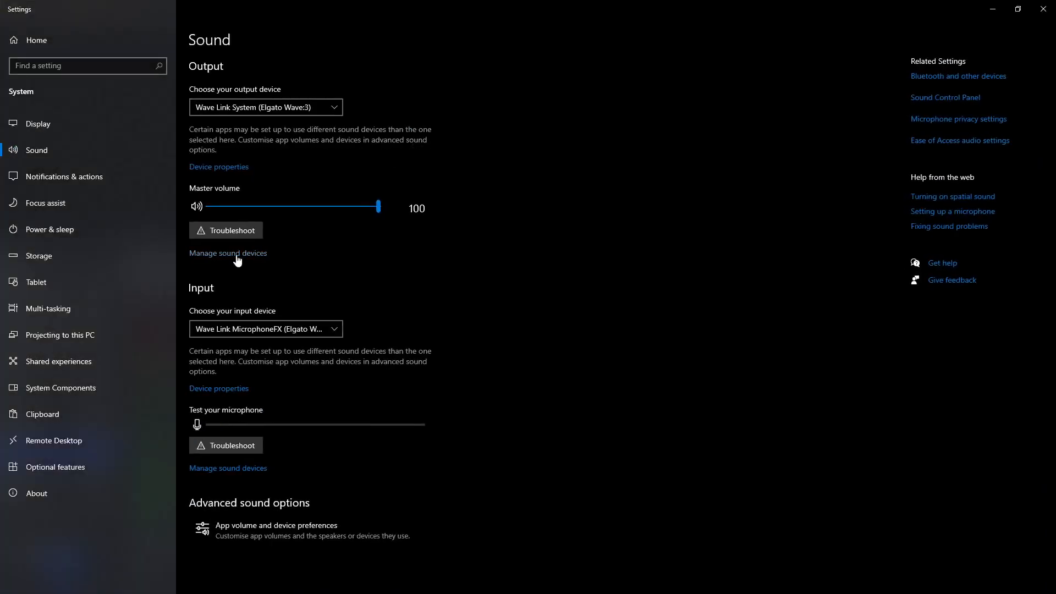
left_click(269, 536)
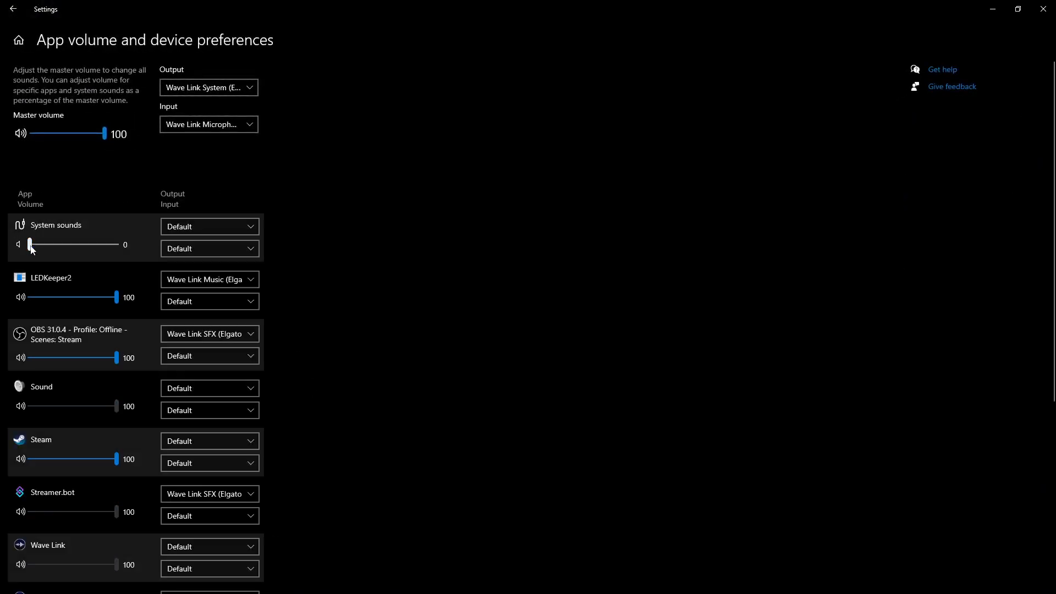
left_click(1044, 9)
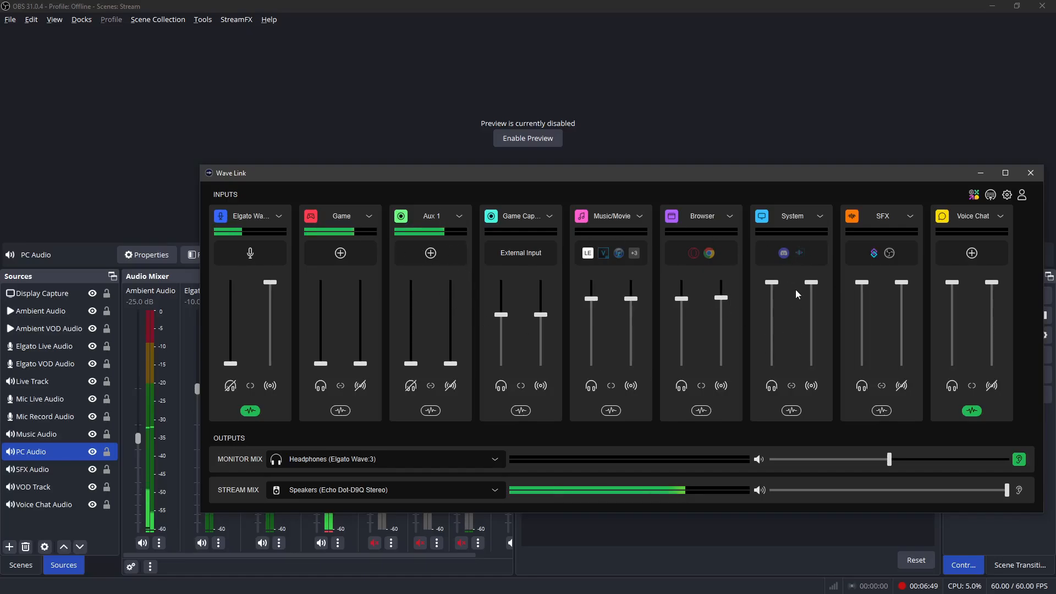
Step: Switch back to OBS and recheck the PC Audio source's device, closing the properties without changes
left_click(46, 469, "ctrl")
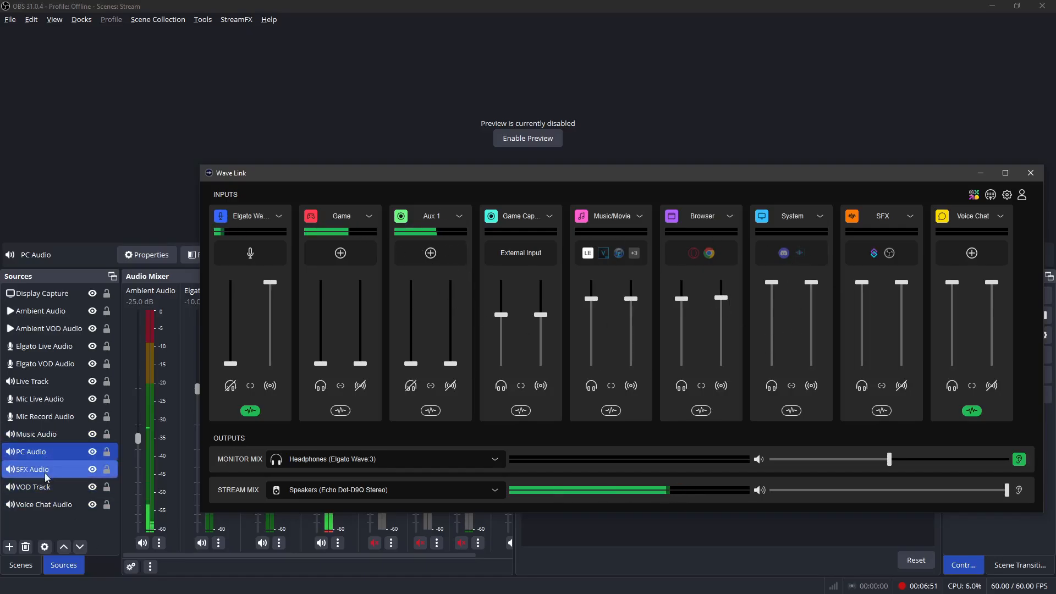
left_click(50, 455)
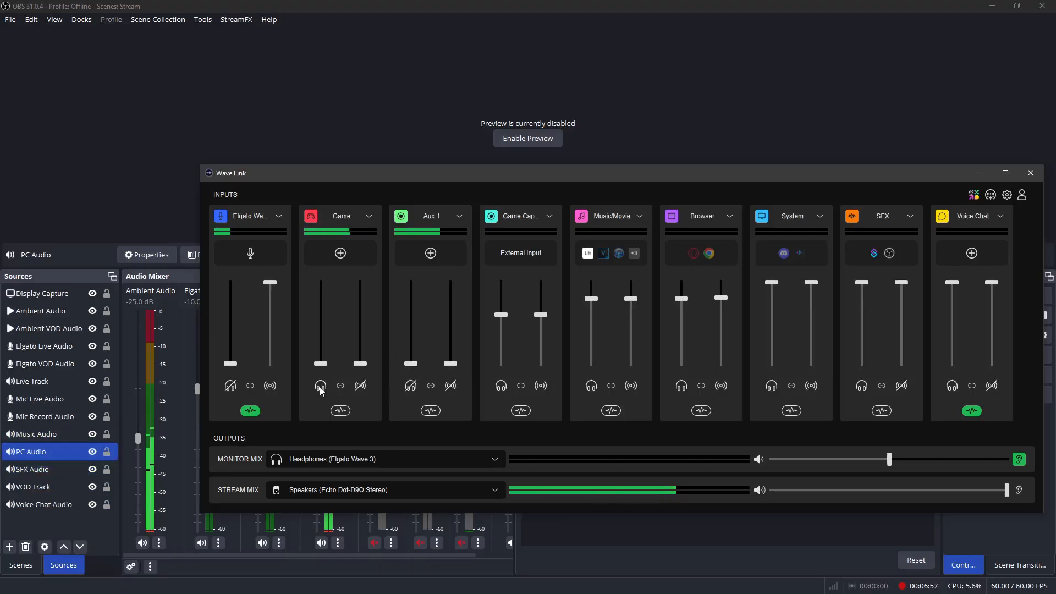
left_click(31, 451)
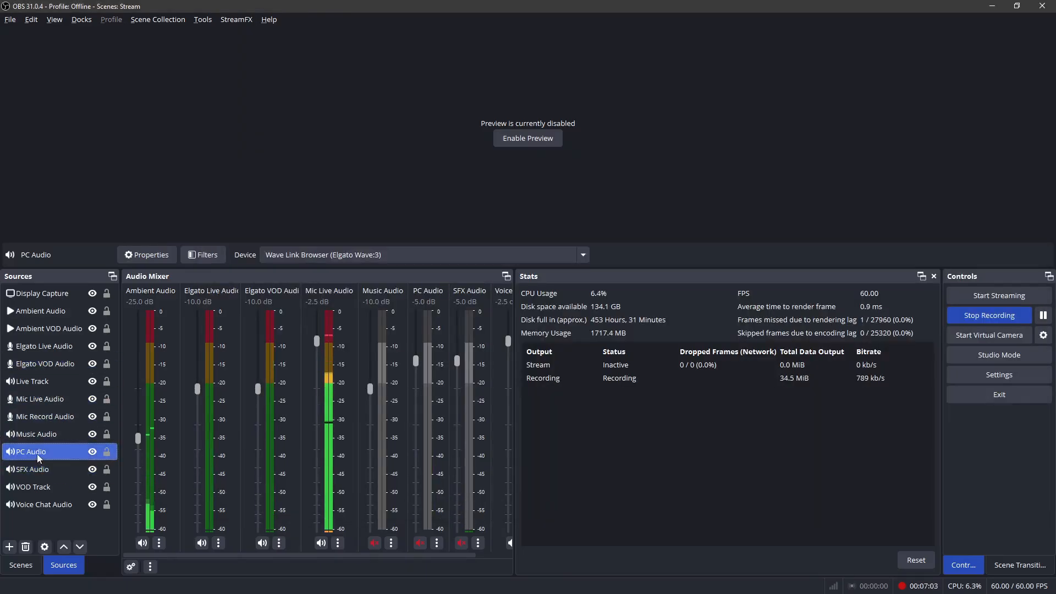
right_click(38, 454)
left_click(57, 447)
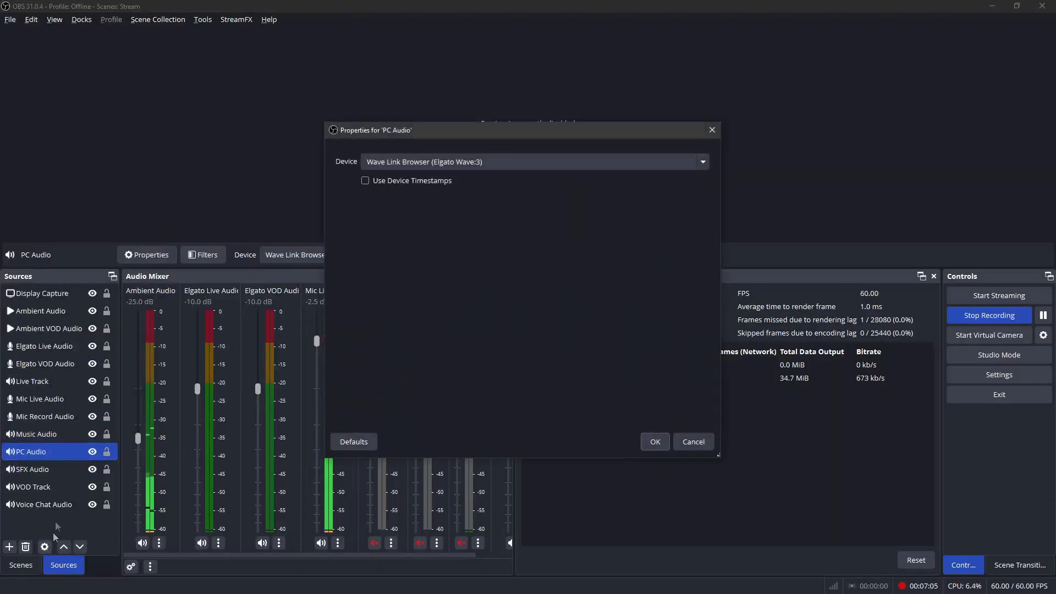
left_click(116, 448)
left_click(697, 441)
left_click(39, 367, "ctrl")
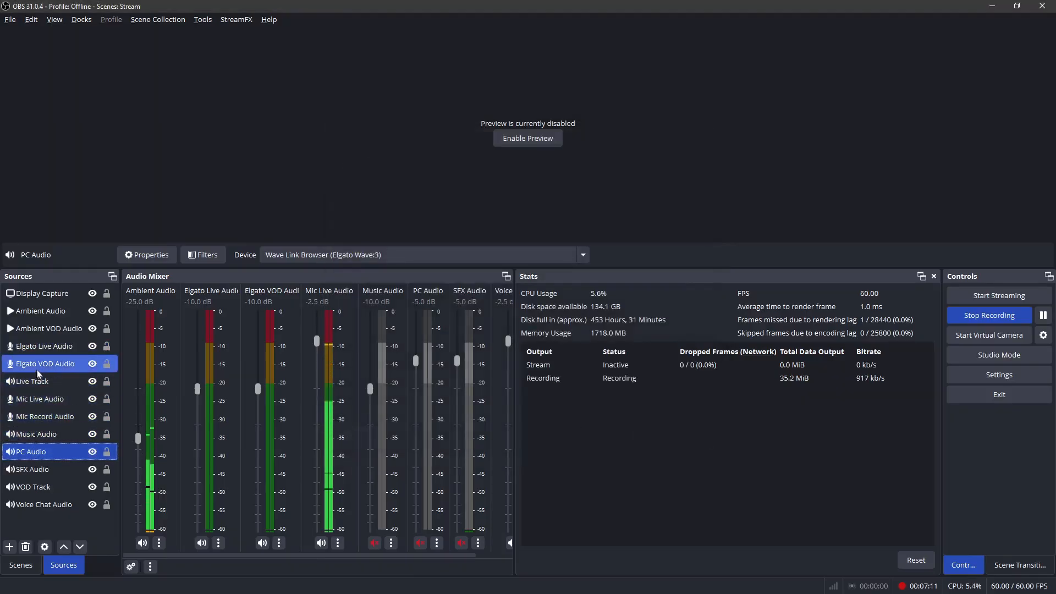
left_click(40, 363, "ctrl")
left_click(62, 434, "ctrl")
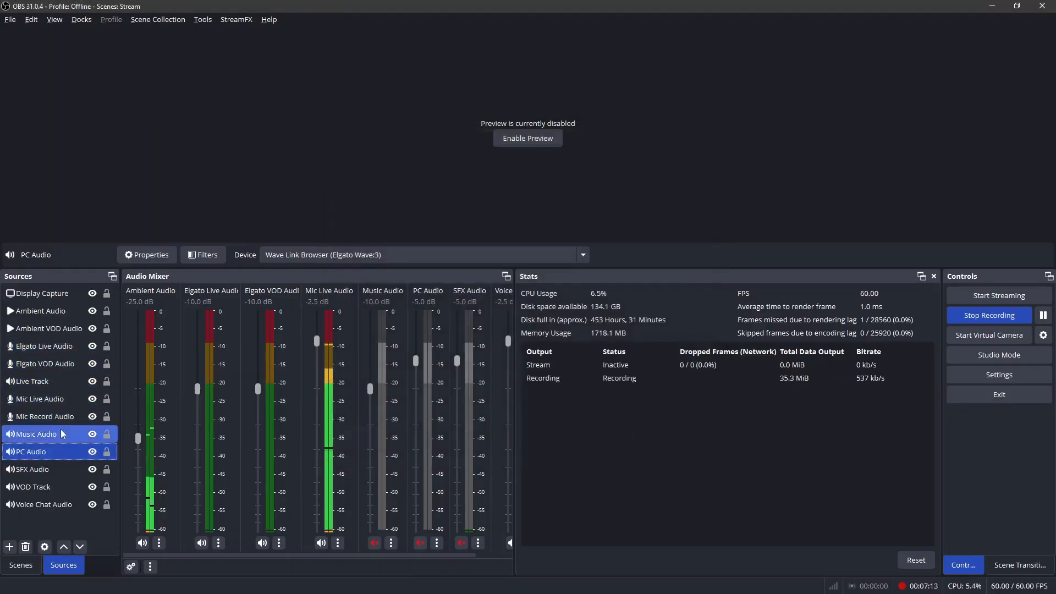
Step: View the Elgato Live Audio source's filters briefly and close them
left_click(43, 347)
right_click(43, 349)
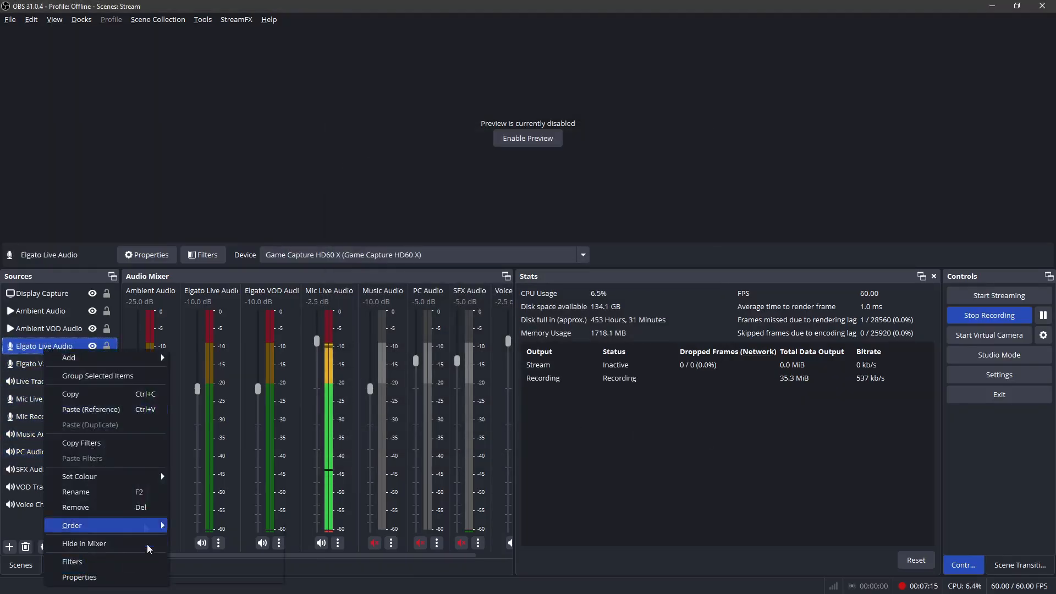
left_click(107, 562)
left_click(720, 474)
Step: Inspect the Compressor [Mic] filter on the PC Audio source, then close its filters
left_click(51, 453)
right_click(50, 453)
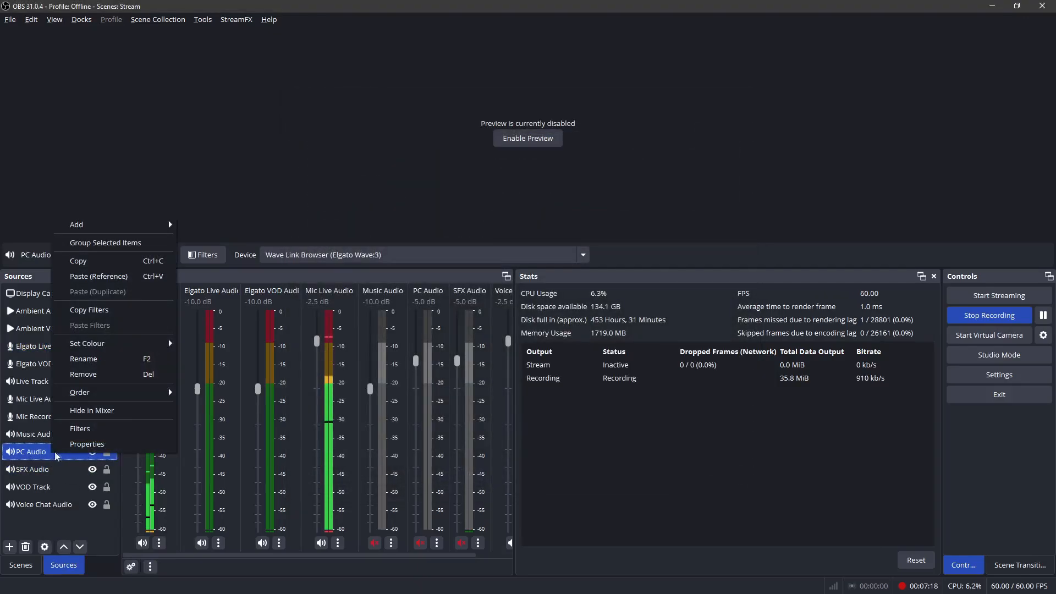
left_click(80, 430)
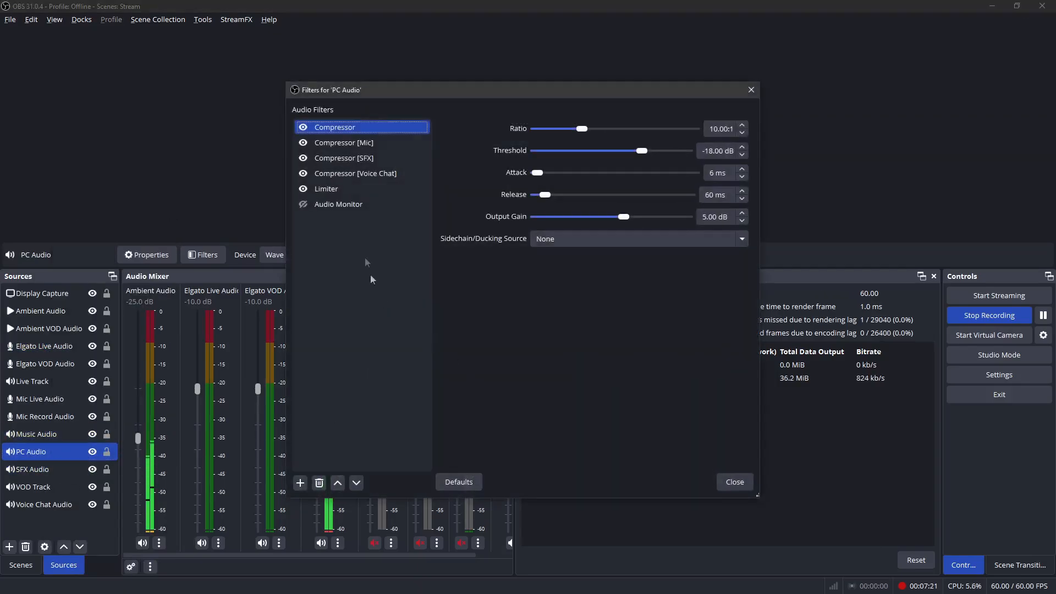
left_click(345, 148)
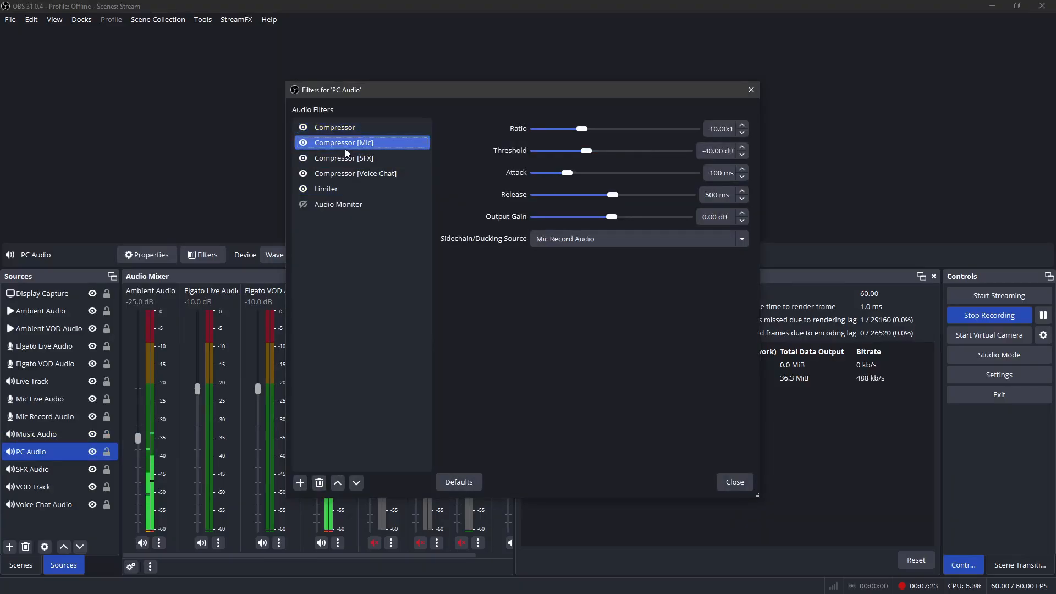
left_click(735, 482)
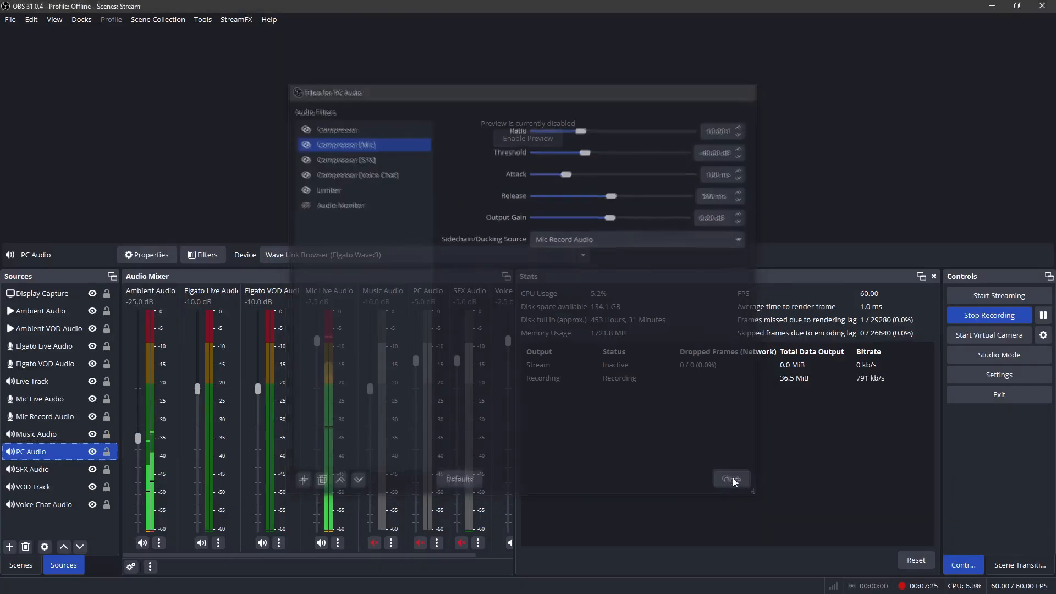
Step: Review the compressor filters listed for the Elgato Live Audio source, then close the filter window
right_click(44, 352)
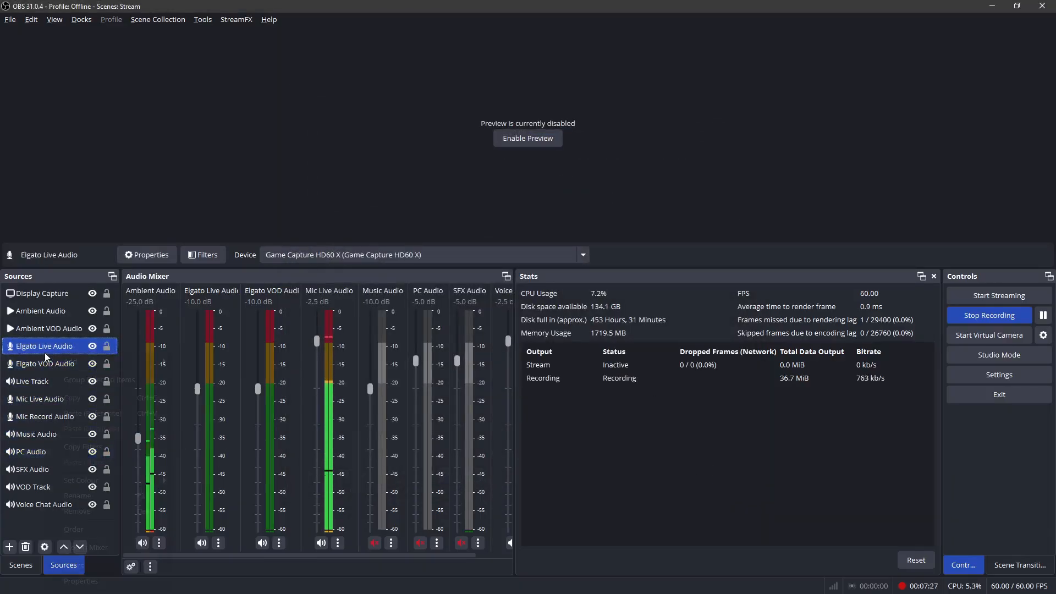
left_click(69, 567)
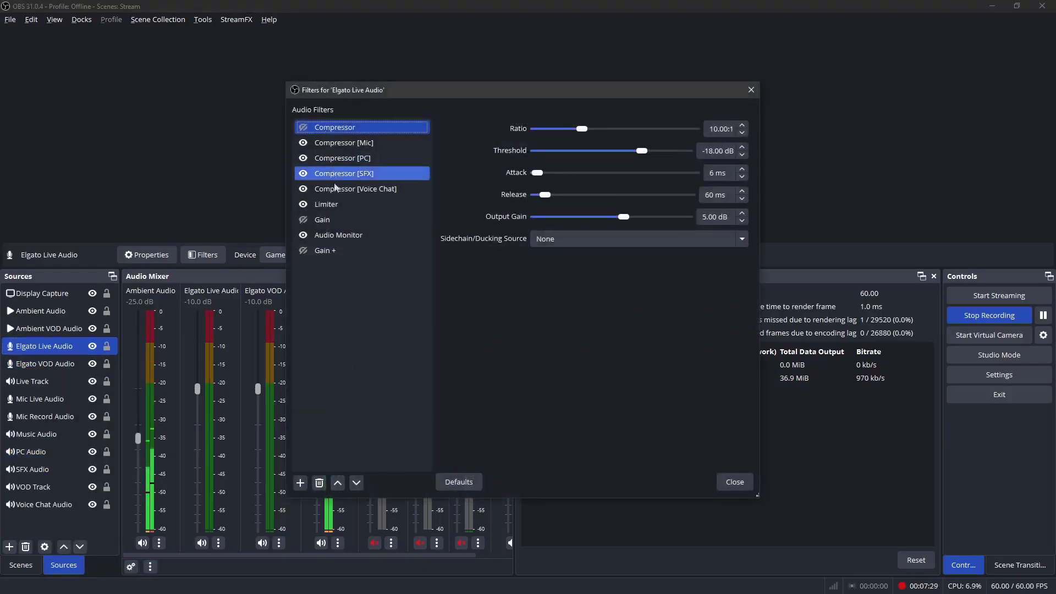
left_click(735, 482)
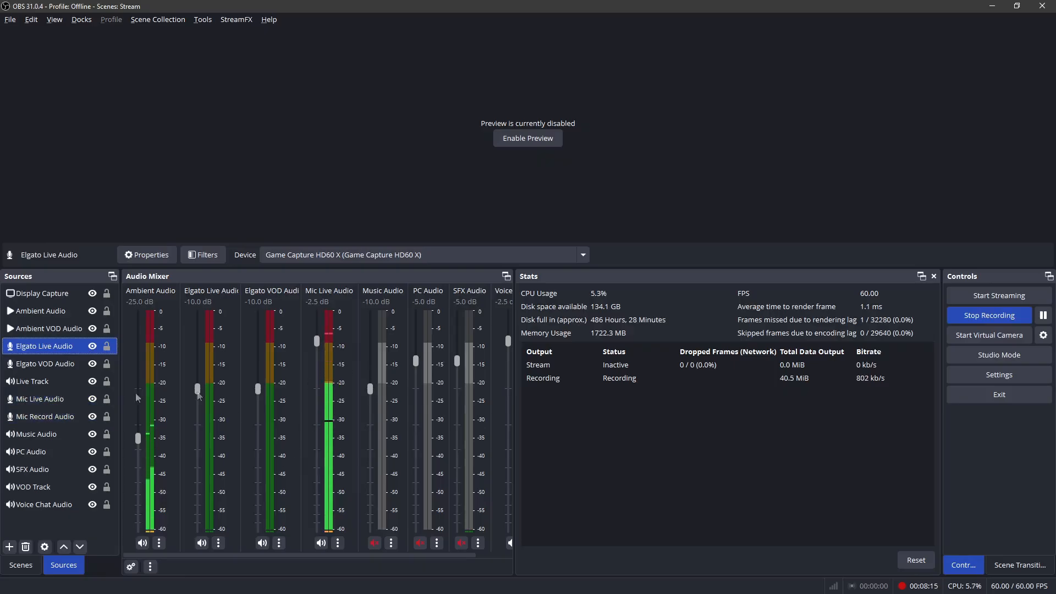
Step: Check the audio device assigned to the SFX Audio source, then close its properties without changes
left_click(35, 463)
right_click(35, 463)
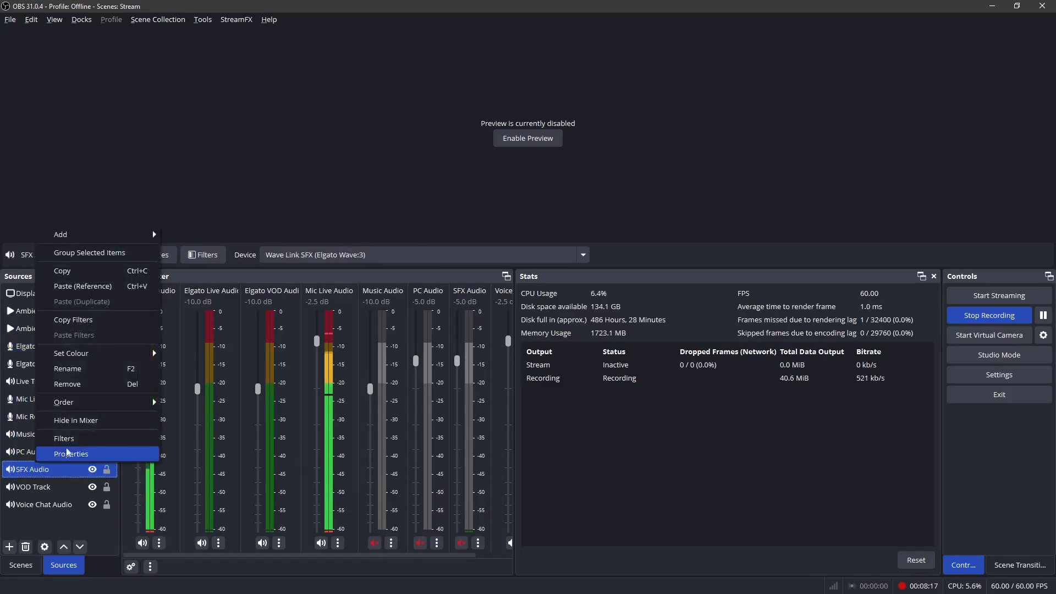
left_click(69, 456)
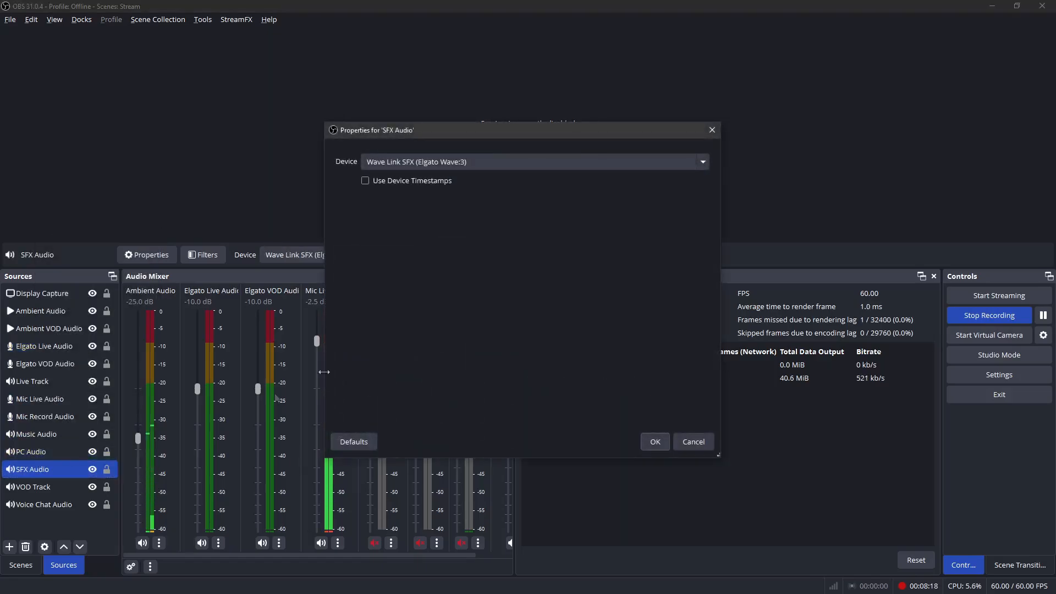
left_click(692, 441)
Step: Review the Compressor, Compressor [Mic] and Compressor [Voice Chat] filters on the SFX Audio source, then close its filters
right_click(49, 473)
left_click(77, 450)
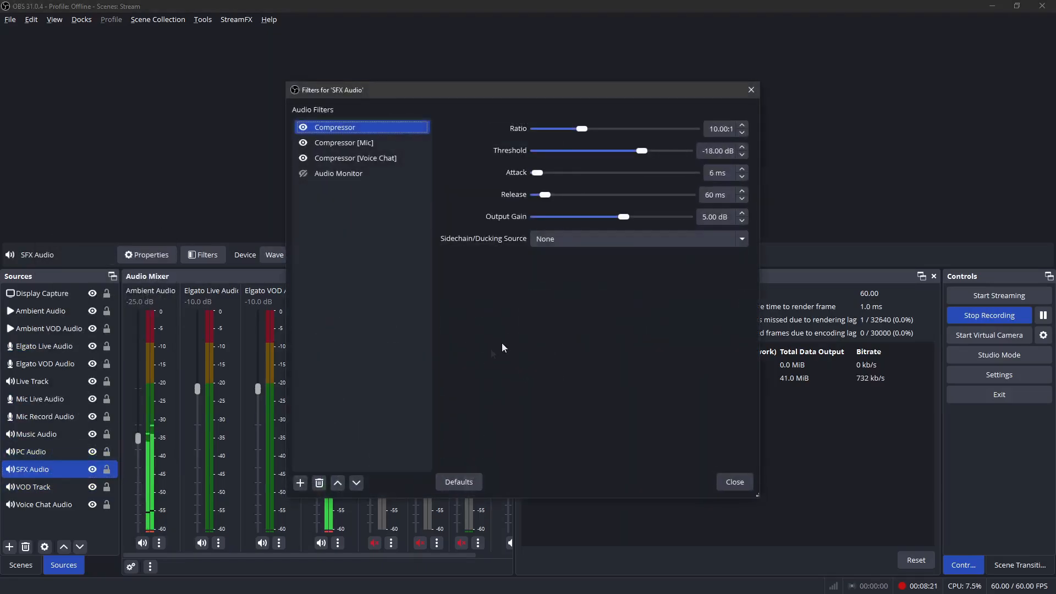
left_click(337, 143)
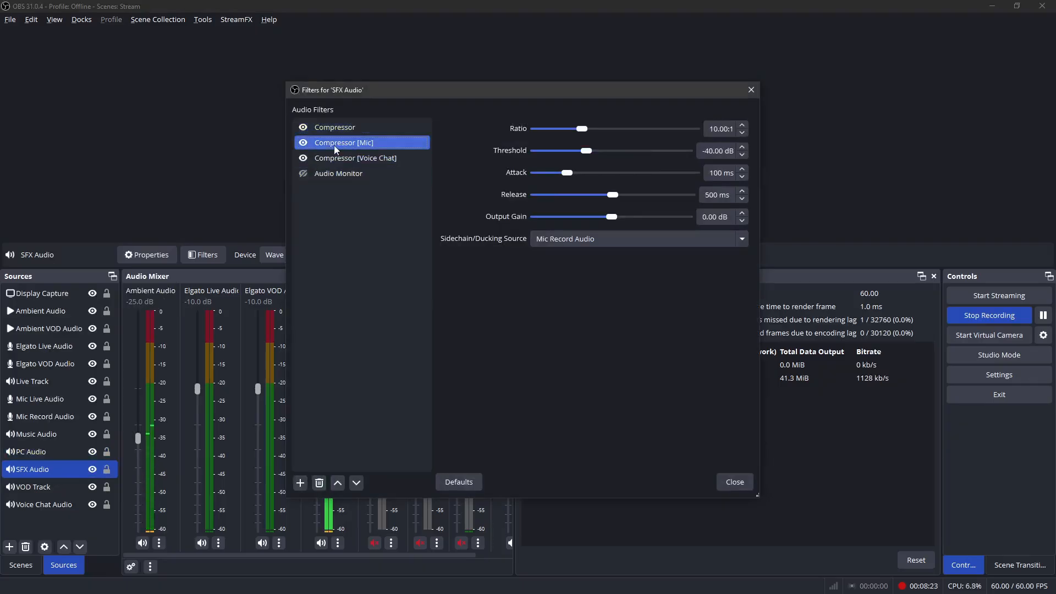
left_click(336, 131)
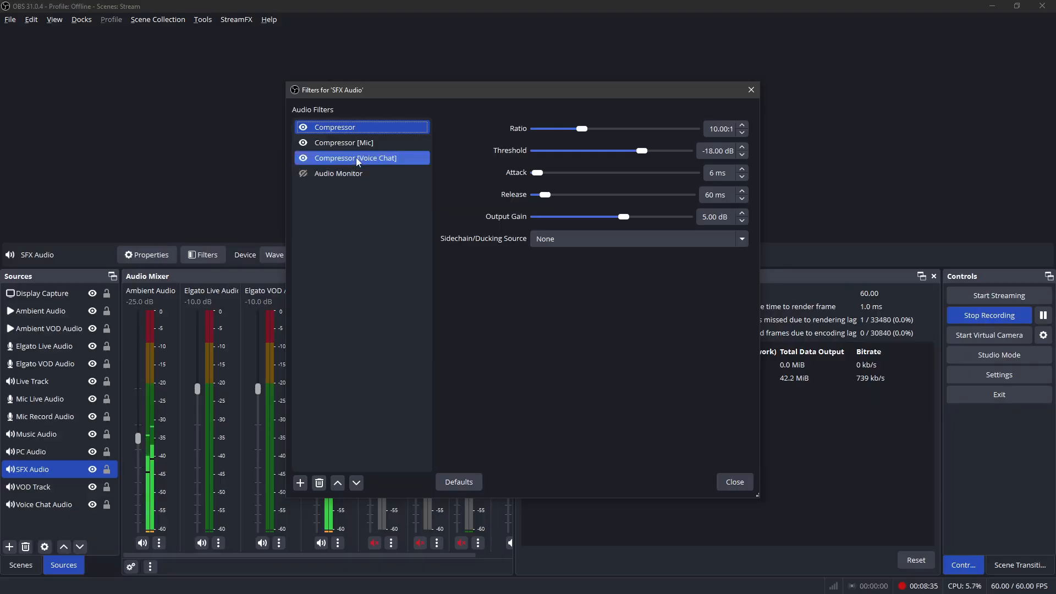
left_click(341, 147)
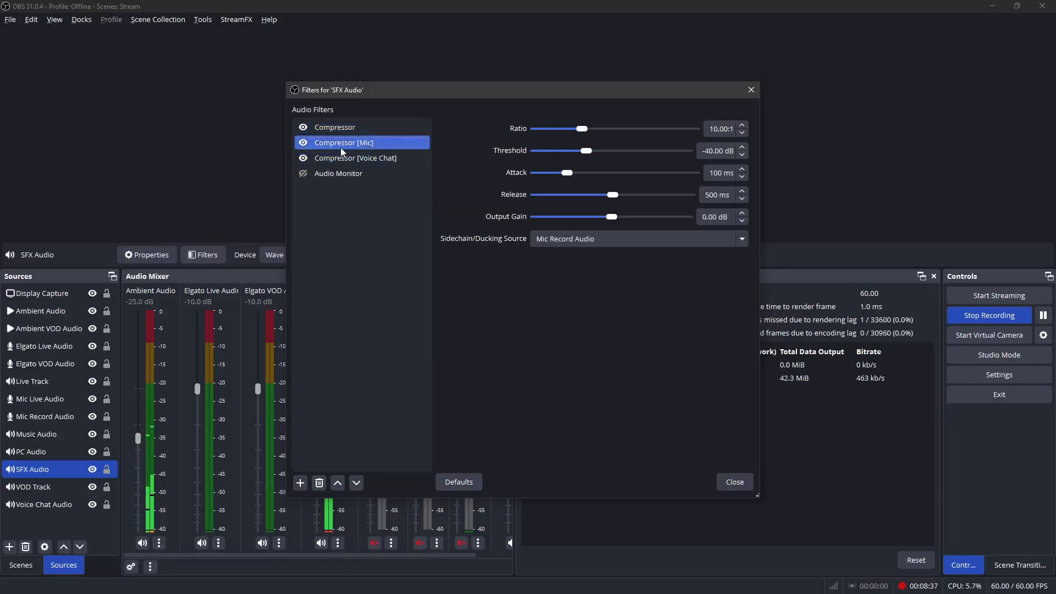
left_click(343, 161)
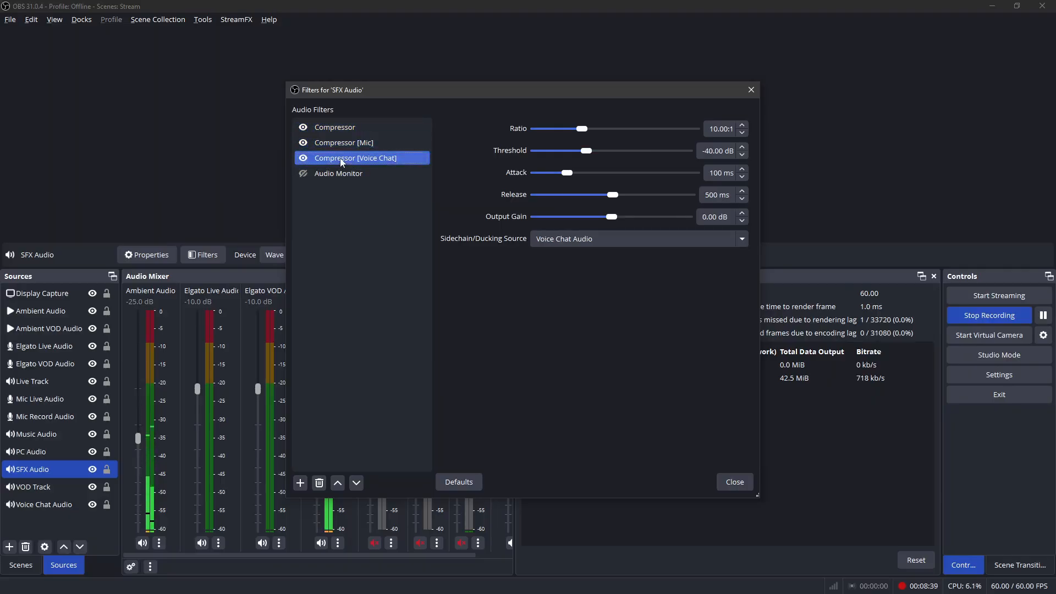
left_click(722, 484)
Step: View the Voice Chat Audio source's Limiter filter settings and close the filter window
right_click(28, 486)
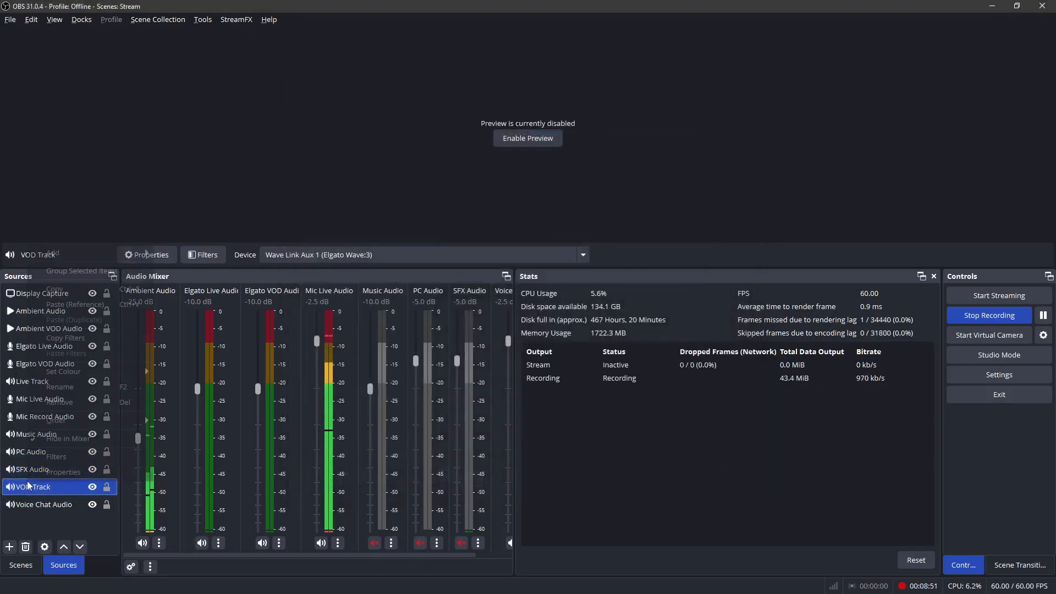
right_click(44, 504)
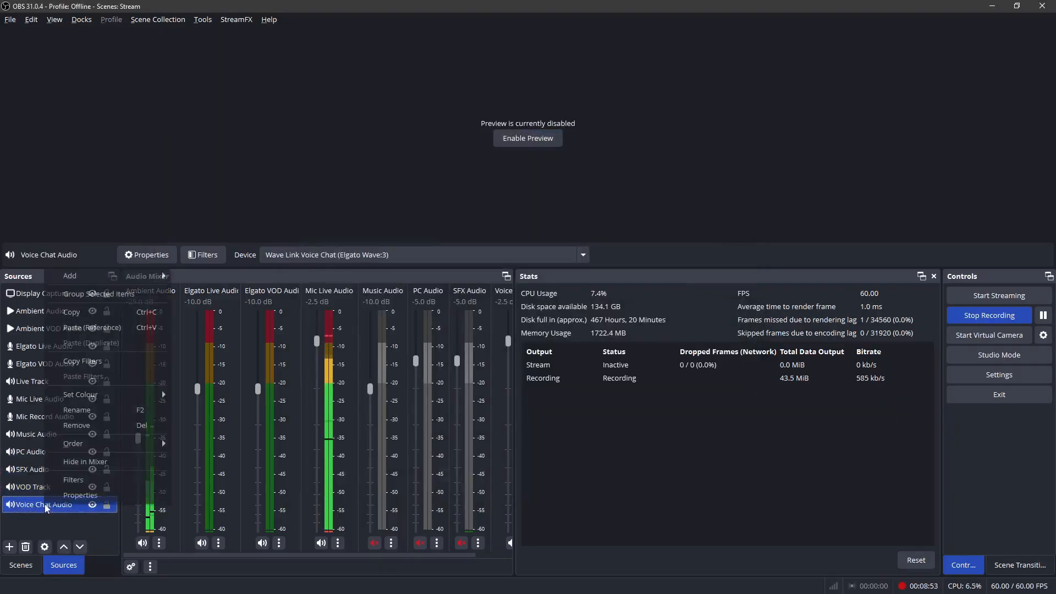
left_click(48, 479)
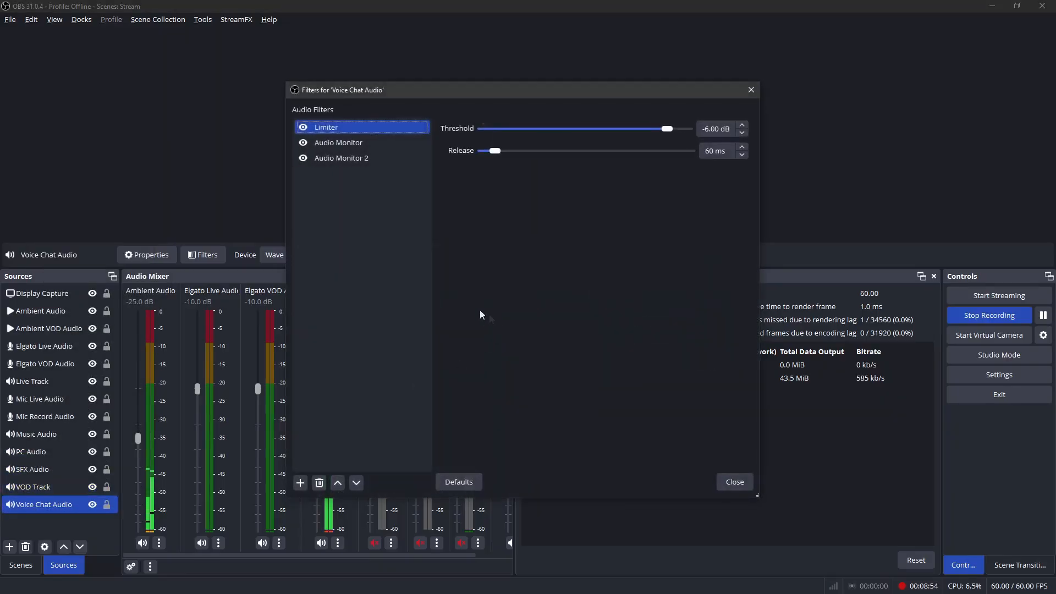
left_click(735, 482)
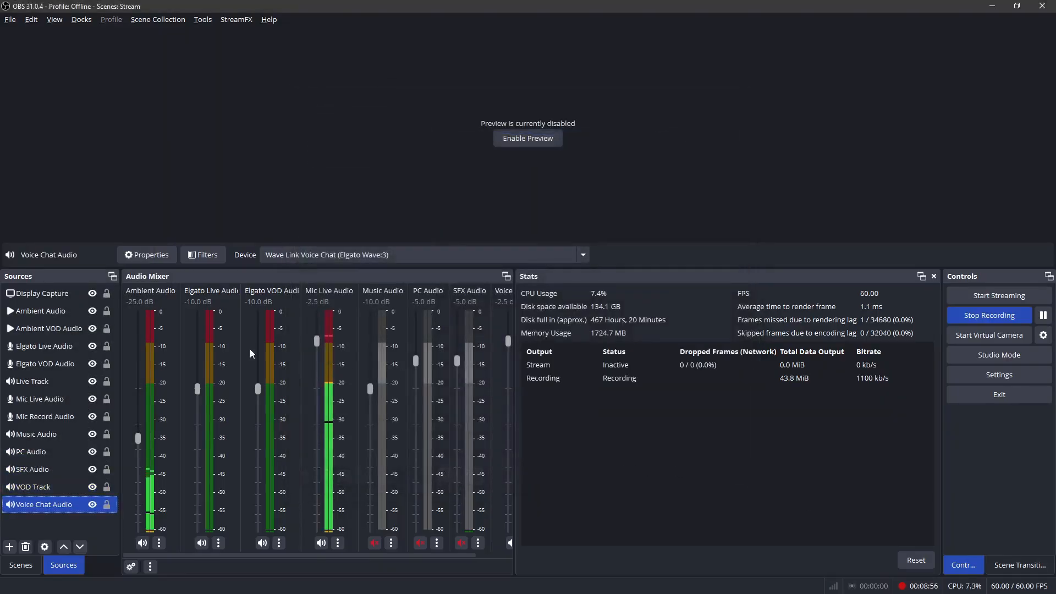
Step: Check the audio device assigned to the Voice Chat Audio source, then close its properties without changes
right_click(47, 505)
left_click(523, 469)
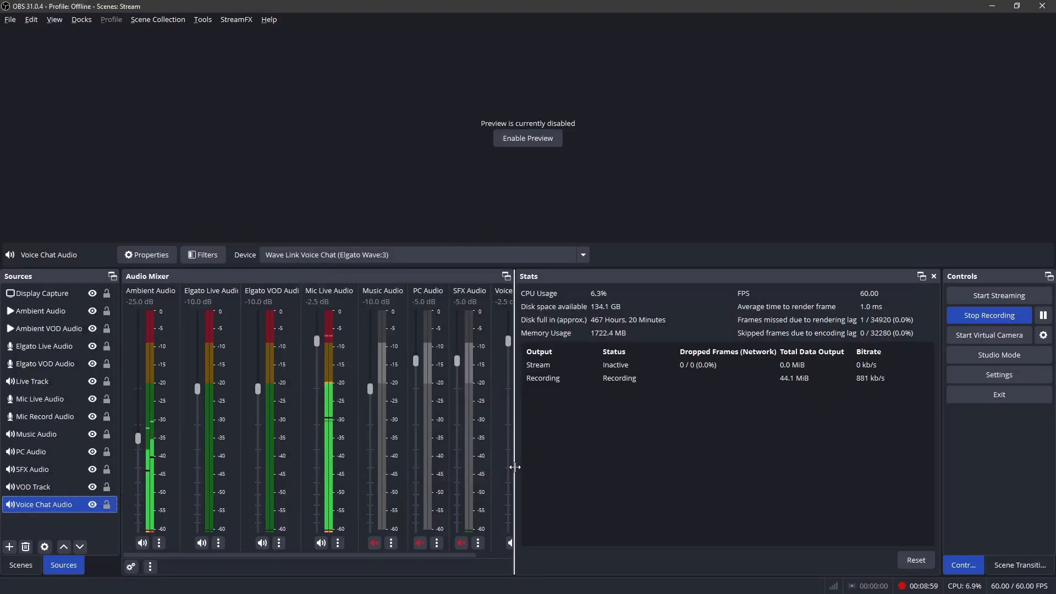
left_click_drag(332, 556, 492, 566)
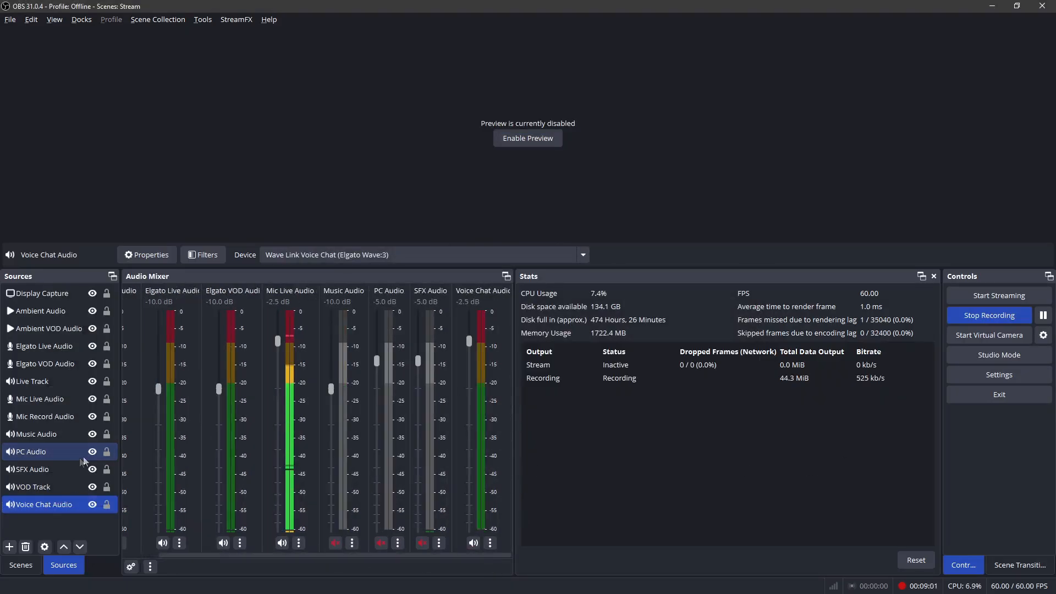
right_click(47, 506)
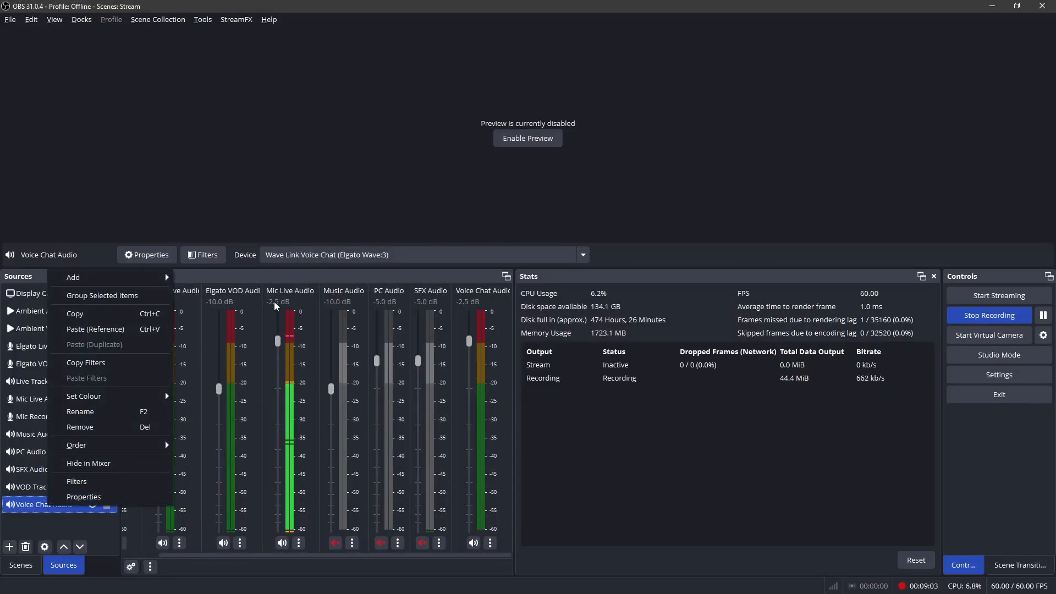
left_click(83, 496)
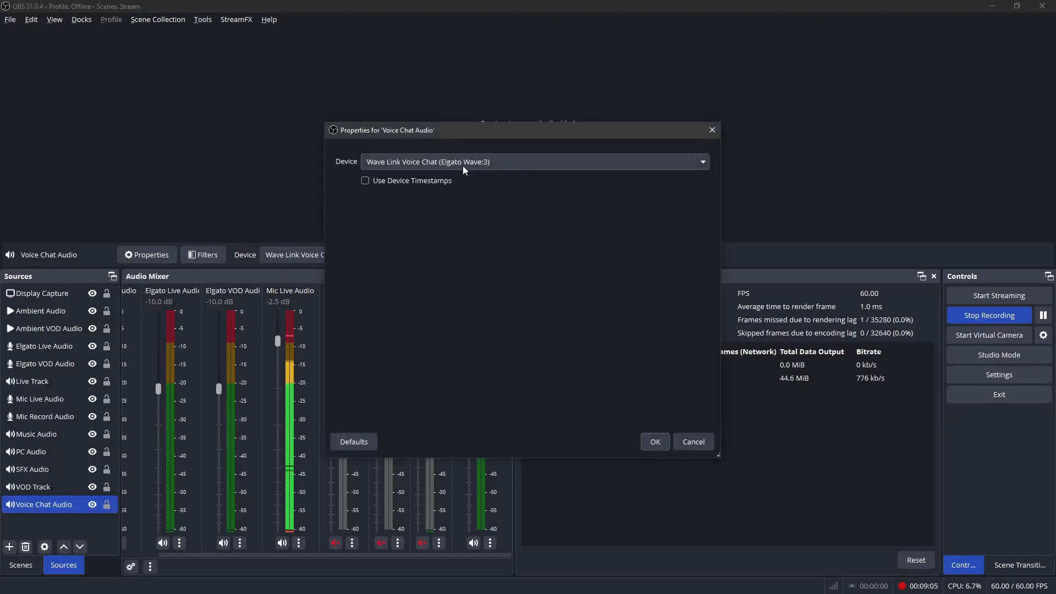
left_click(694, 442)
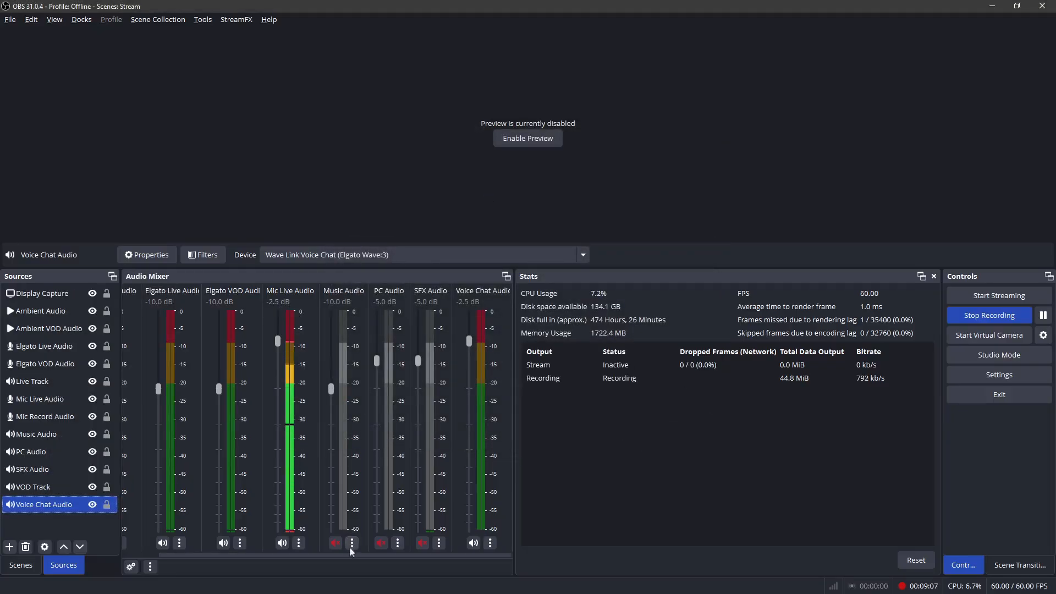
mouse_move(340, 556)
left_mouse_down()
mouse_move(310, 559)
mouse_move(341, 559)
left_mouse_up()
right_click(273, 394)
left_click(294, 551)
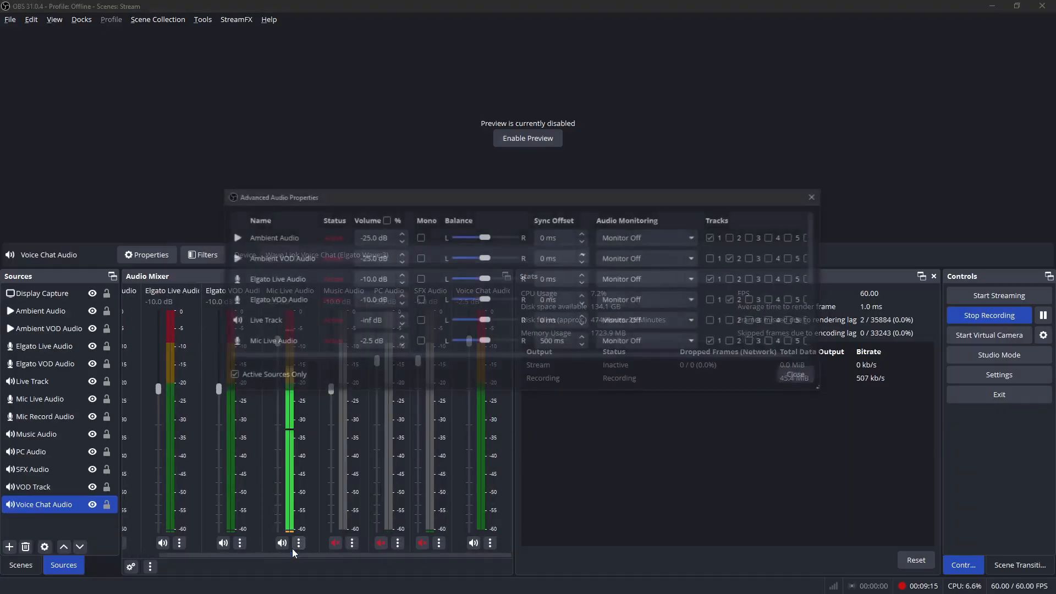
left_click(803, 373)
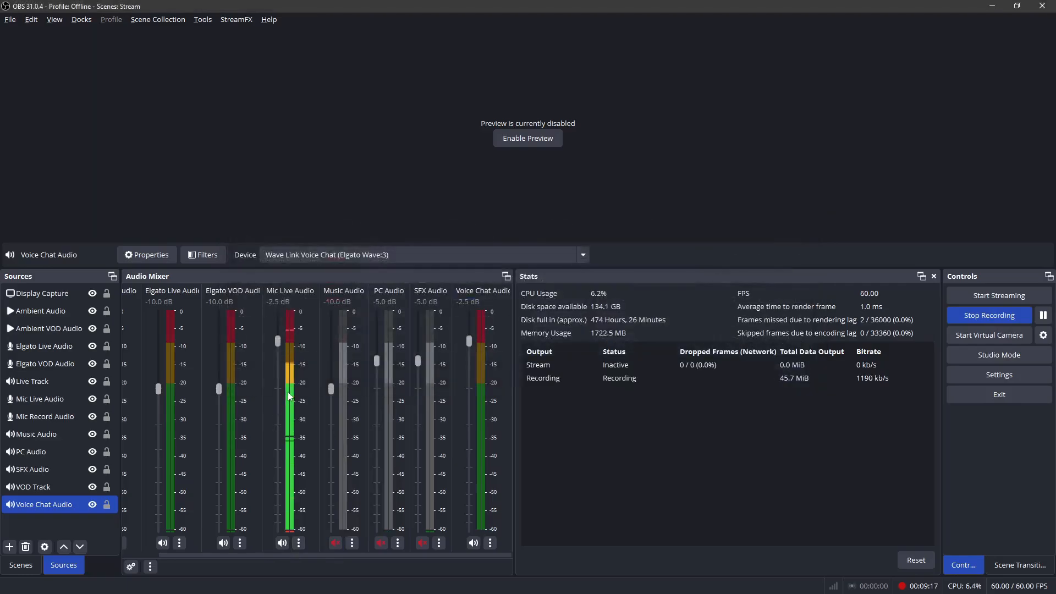
Step: Unlock the Mic Live Audio volume in the mixer, adjust its fader to -2.5 dB, and lock it again
right_click(288, 393)
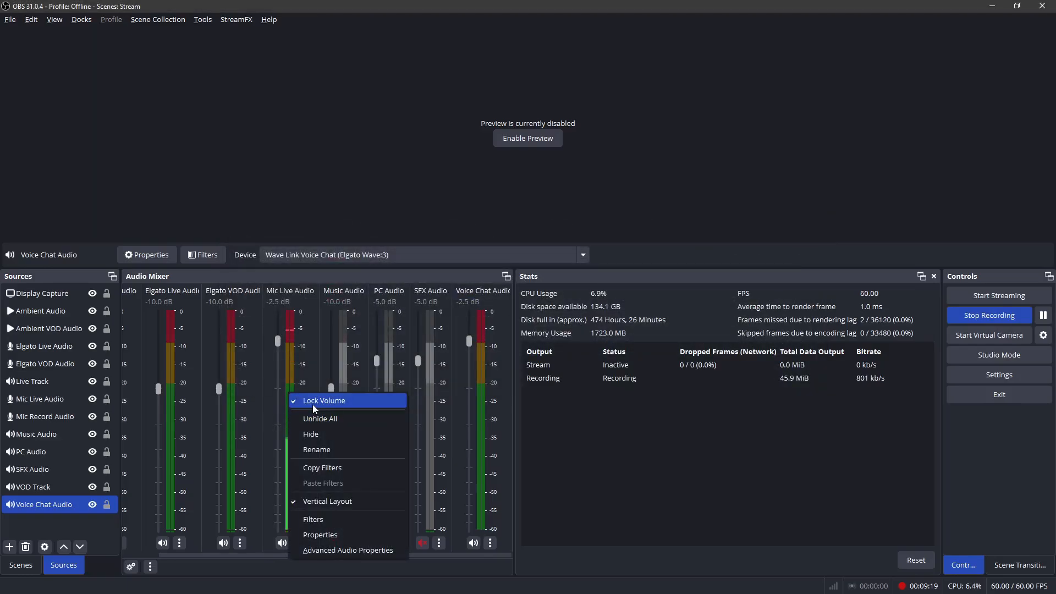
left_click(312, 405)
mouse_move(278, 341)
left_mouse_down()
mouse_move(279, 376)
mouse_move(281, 342)
left_mouse_up()
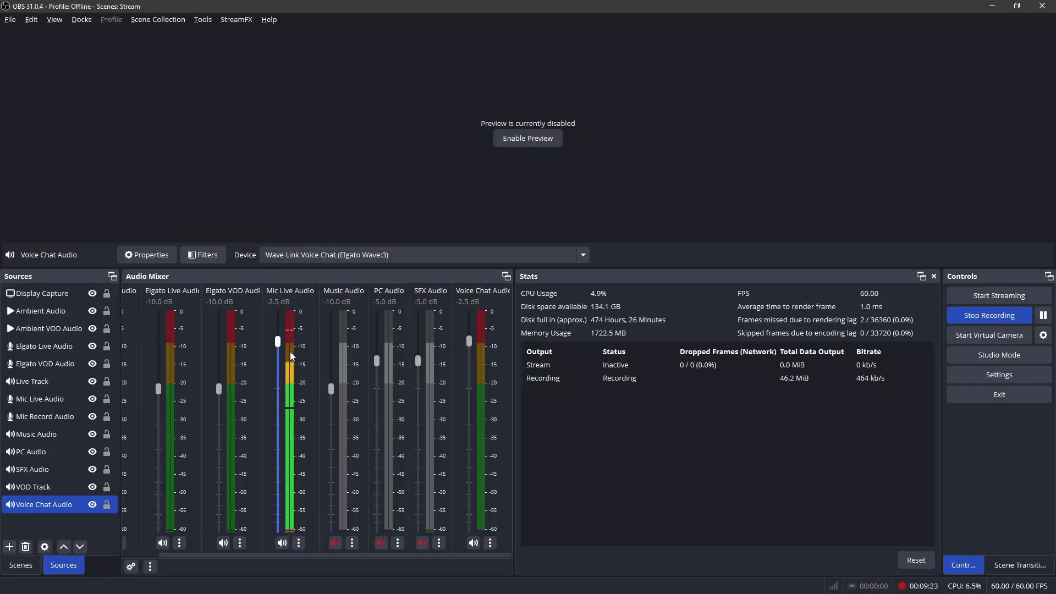
right_click(290, 328)
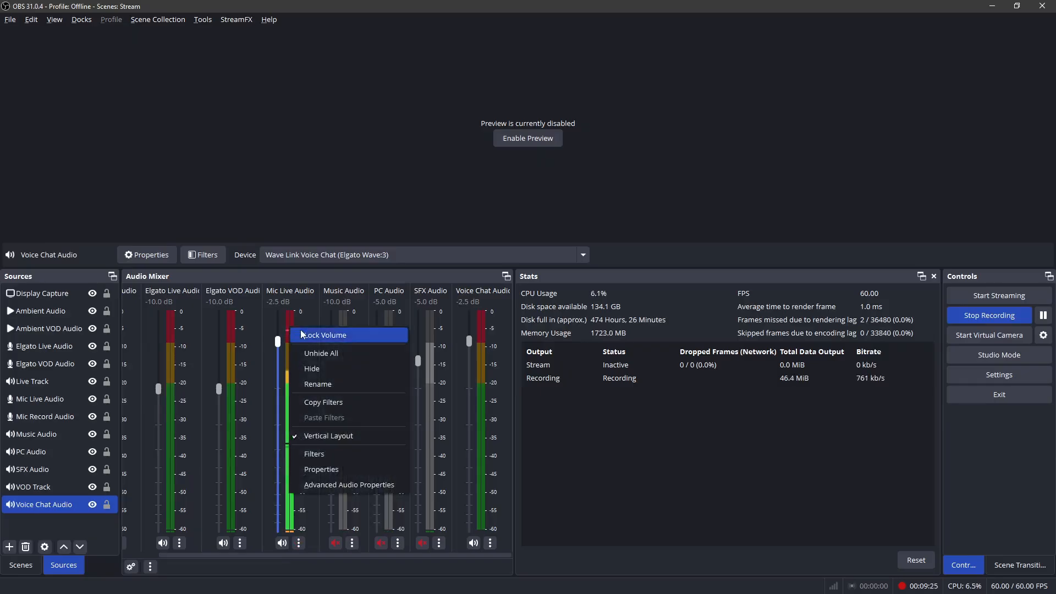
left_click(302, 335)
Step: In Advanced Audio Properties, switch the volume units to percent and back to decibels, then close the window
right_click(285, 353)
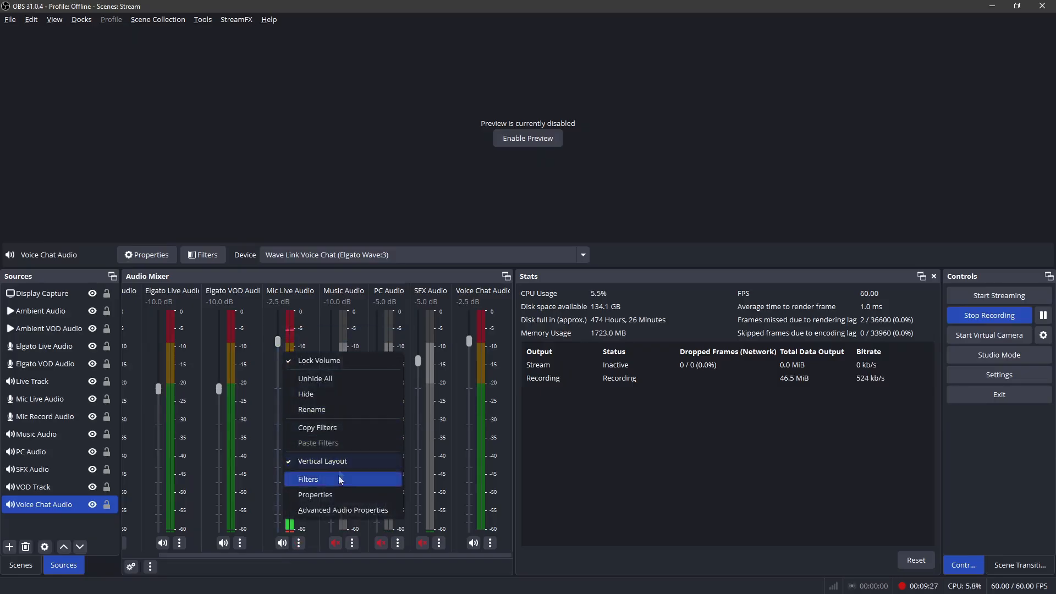
left_click(332, 514)
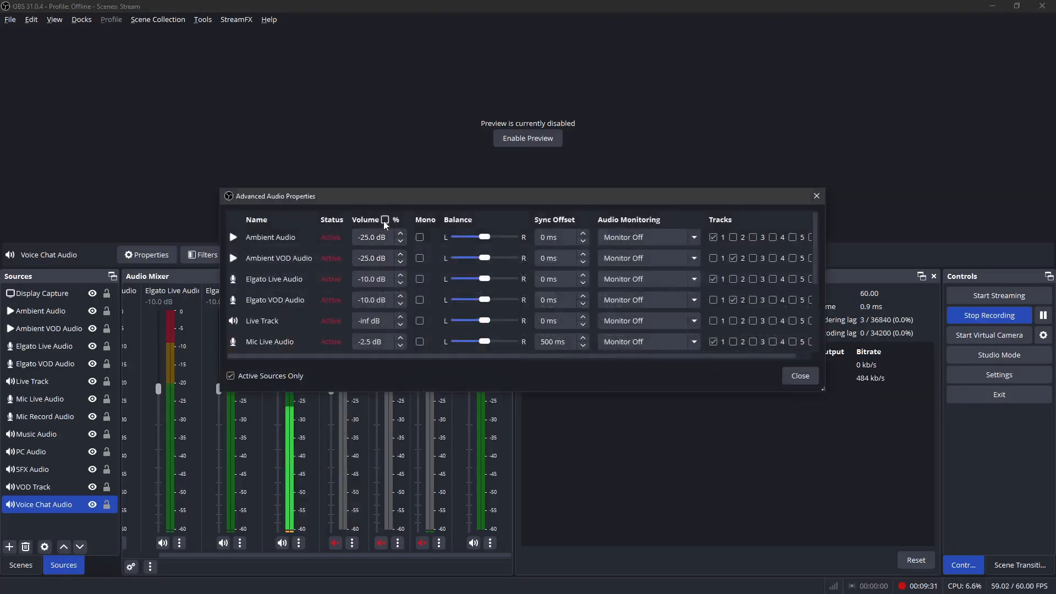
left_click(386, 220)
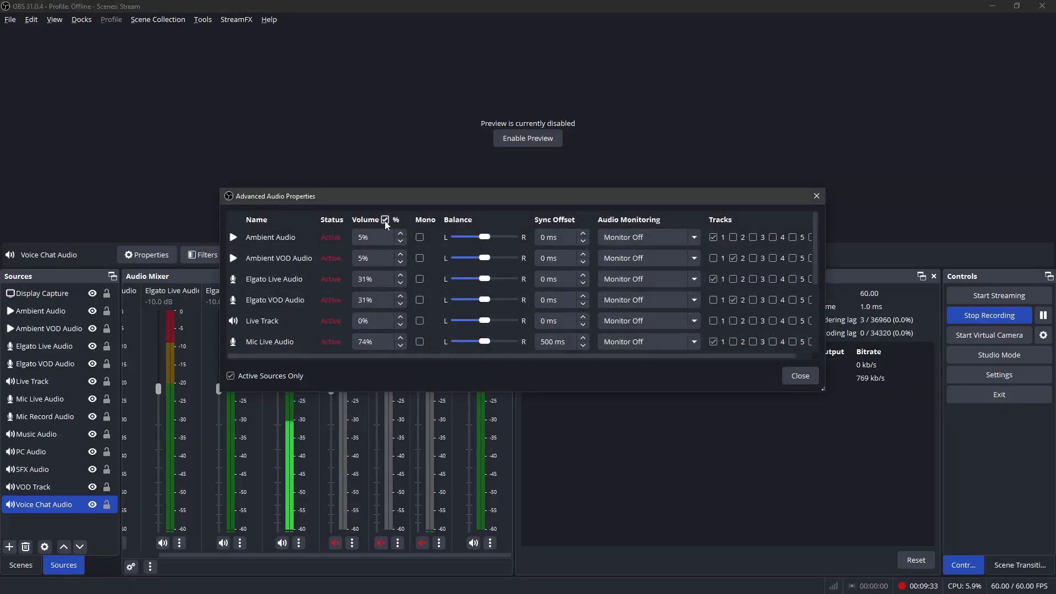
left_click(385, 220)
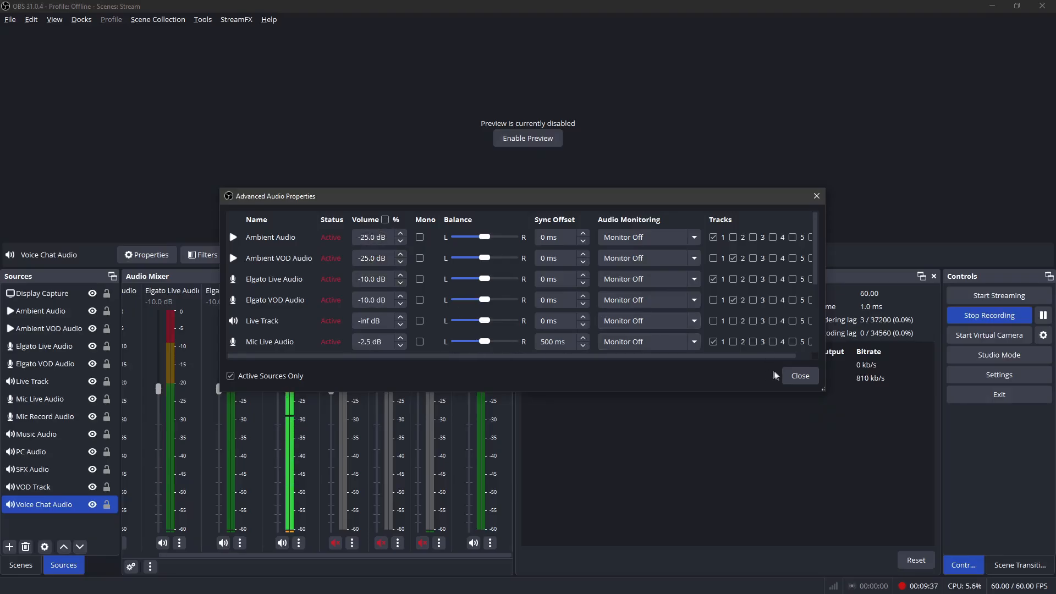
left_click(798, 377)
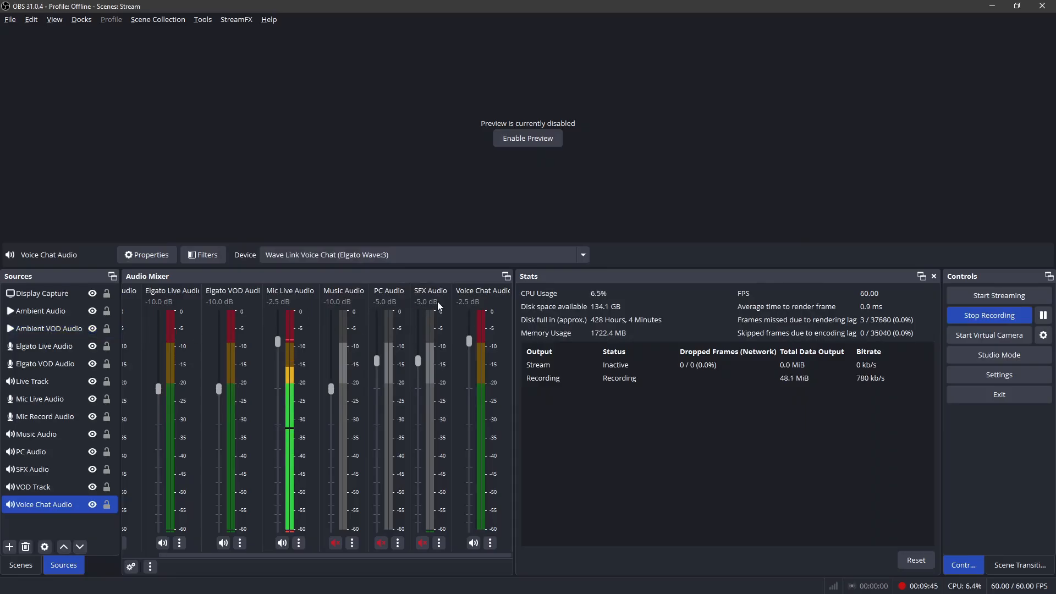
Step: Review the sync offsets, monitoring settings and track assignments of all active sources in Advanced Audio Properties
left_click_drag(306, 556, 240, 560)
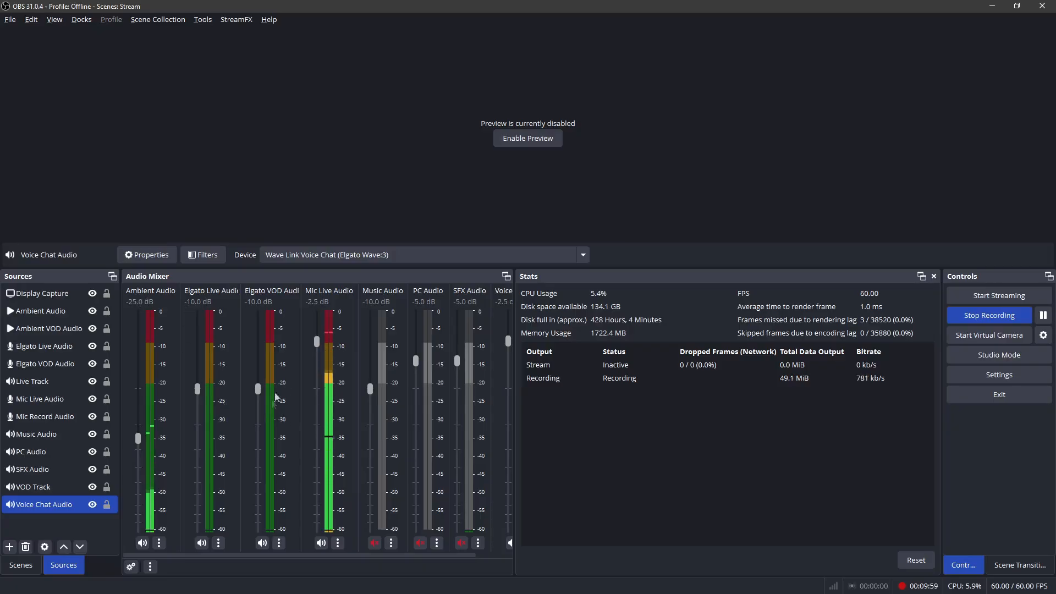
right_click(296, 361)
left_click(322, 520)
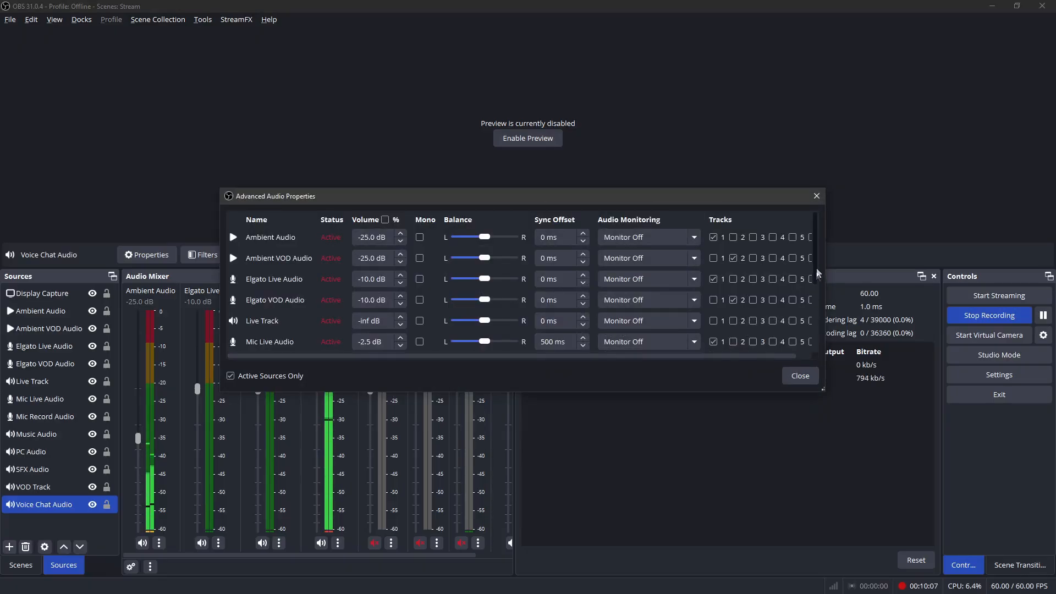
scroll(820, 276, "down", 1)
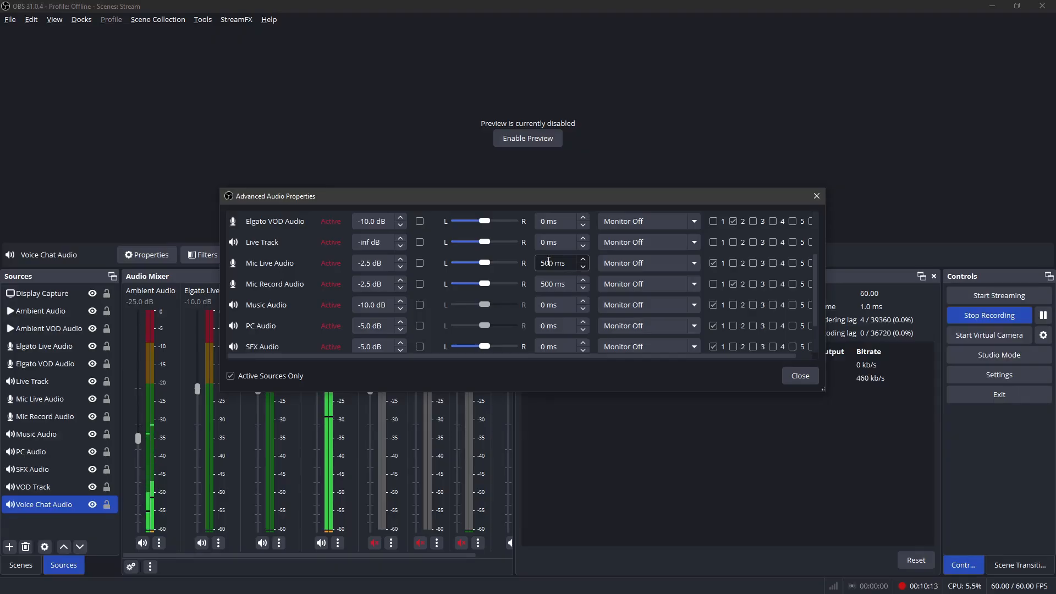
scroll(814, 299, "up", 1)
scroll(819, 226, "down", 3)
scroll(820, 239, "up", 3)
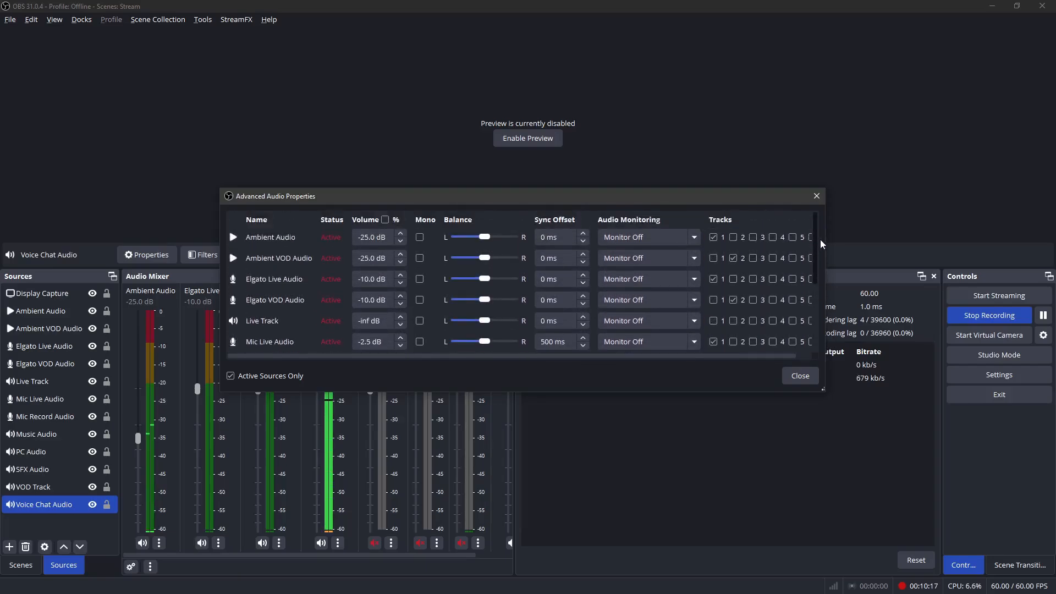
scroll(820, 240, "down", 4)
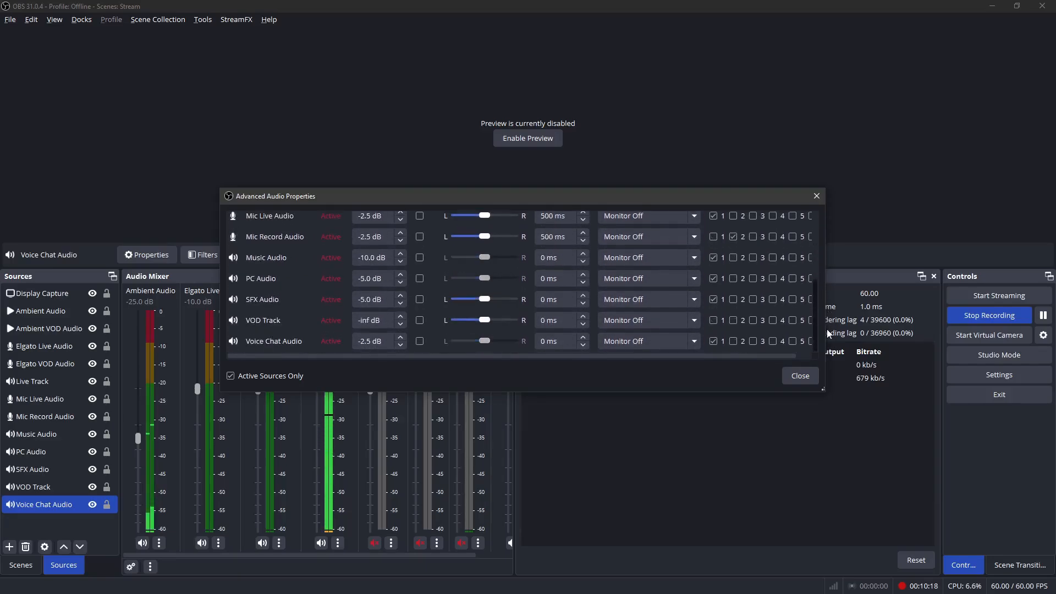
Step: Include inactive sources in the advanced audio list to look through them, restore Active Sources Only, and close the window
left_click(242, 378)
left_click_drag(816, 245, 821, 285)
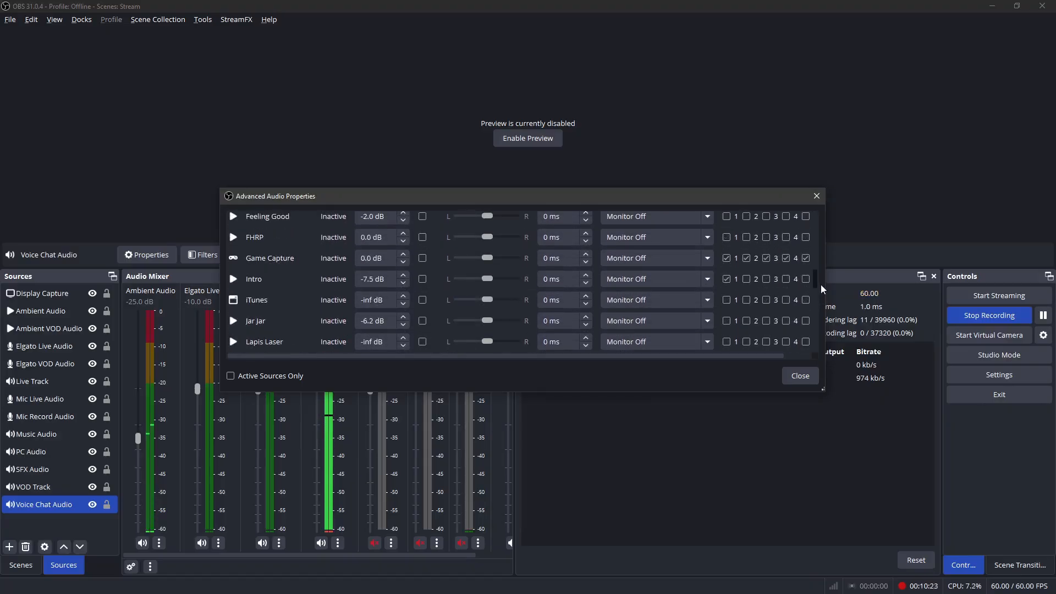
left_click(230, 377)
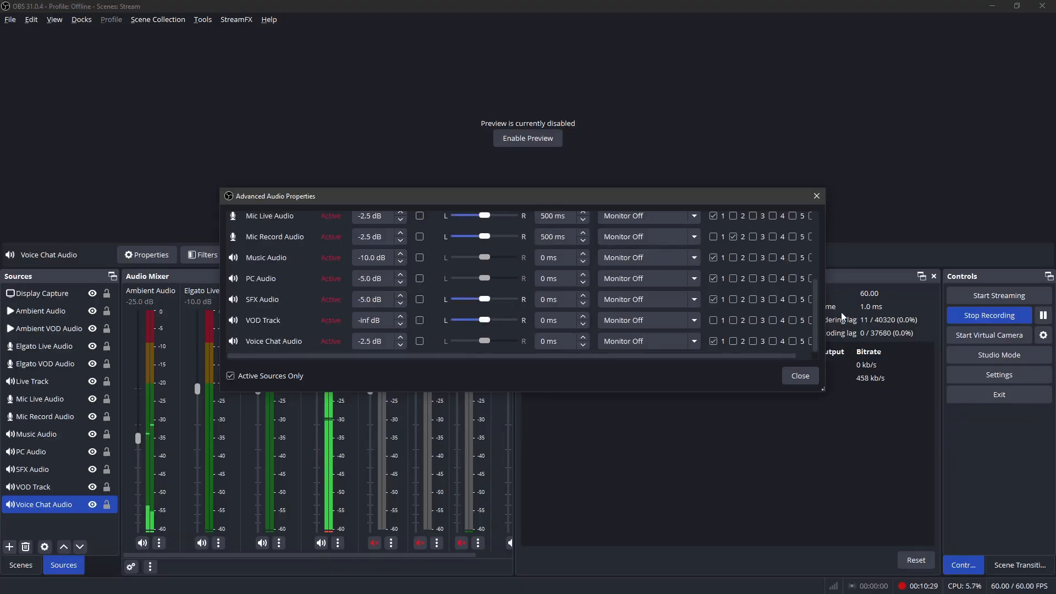
left_click_drag(817, 309, 835, 326)
left_click(799, 377)
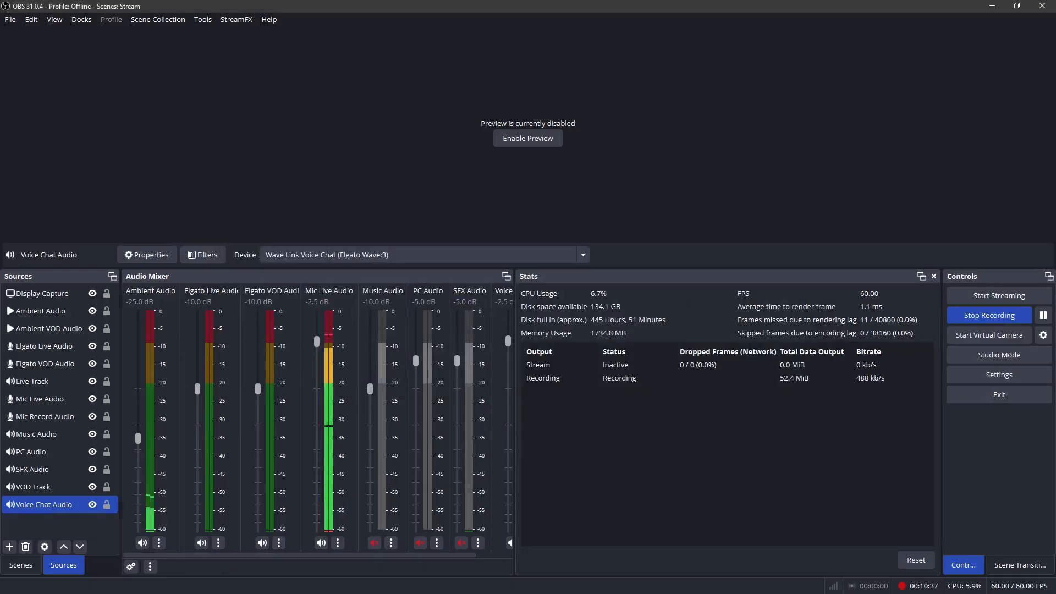
Step: Switch to Wave Link to look over its channels and outputs, close its window, and bring up Streamer.bot
key("alt+Tab")
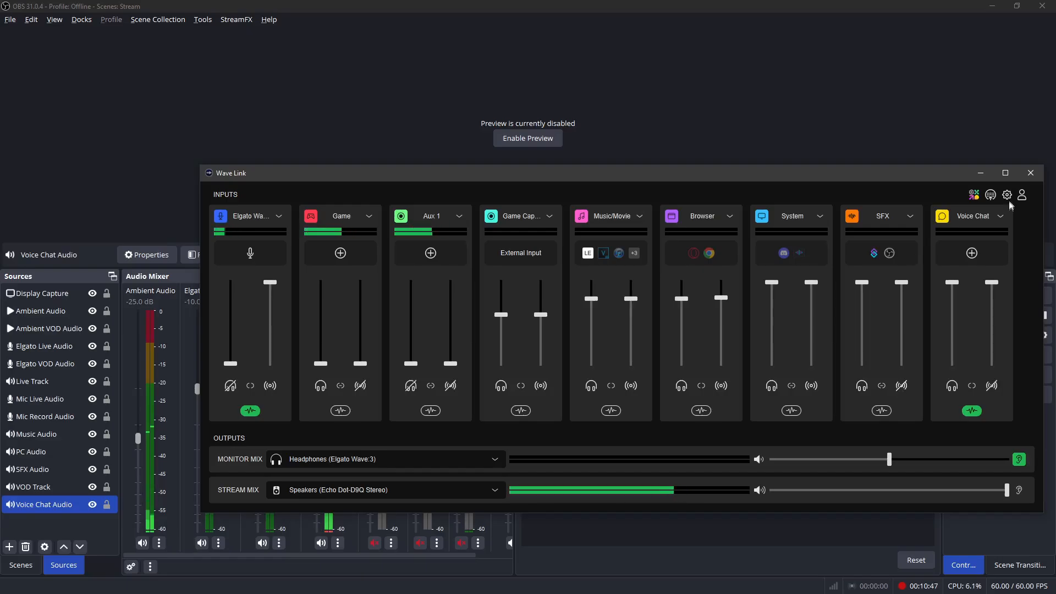
left_click(1027, 177)
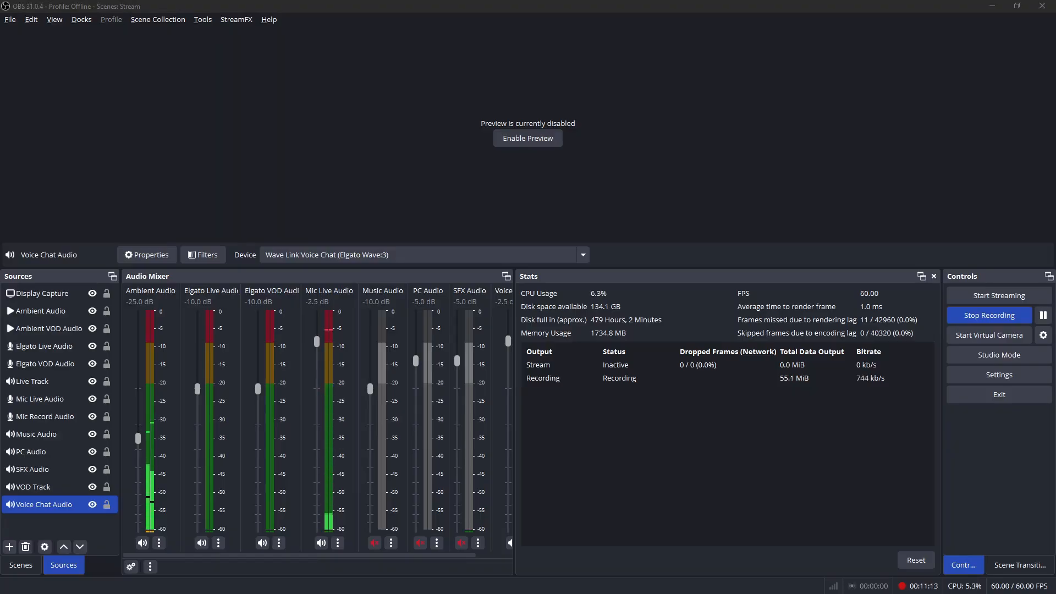
left_click_drag(419, 178, 339, 138)
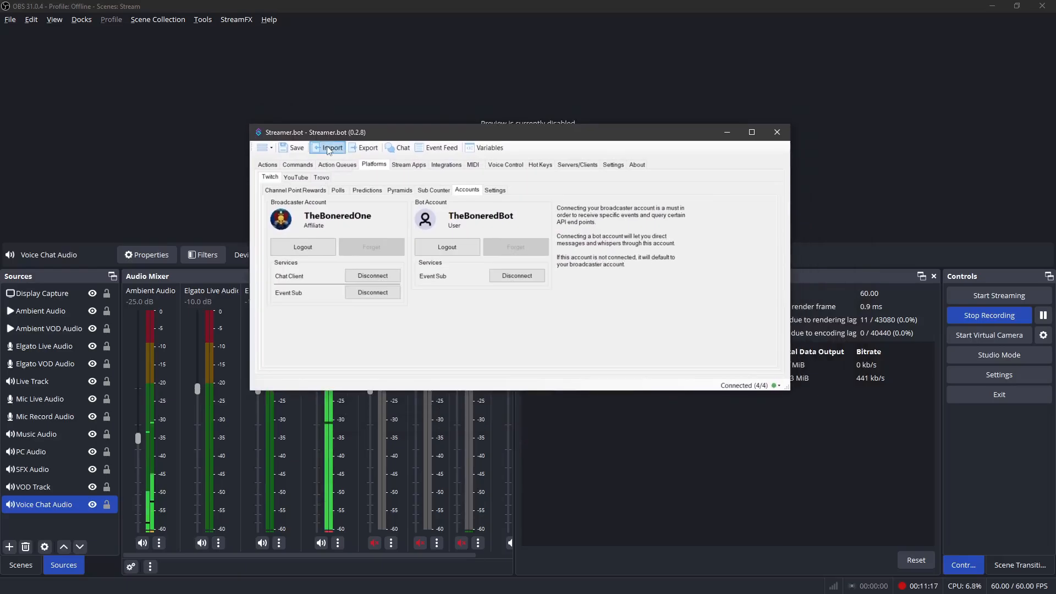
Step: Find the general settings in Streamer.bot and inspect the audio output device choices
left_click(268, 165)
left_click(375, 165)
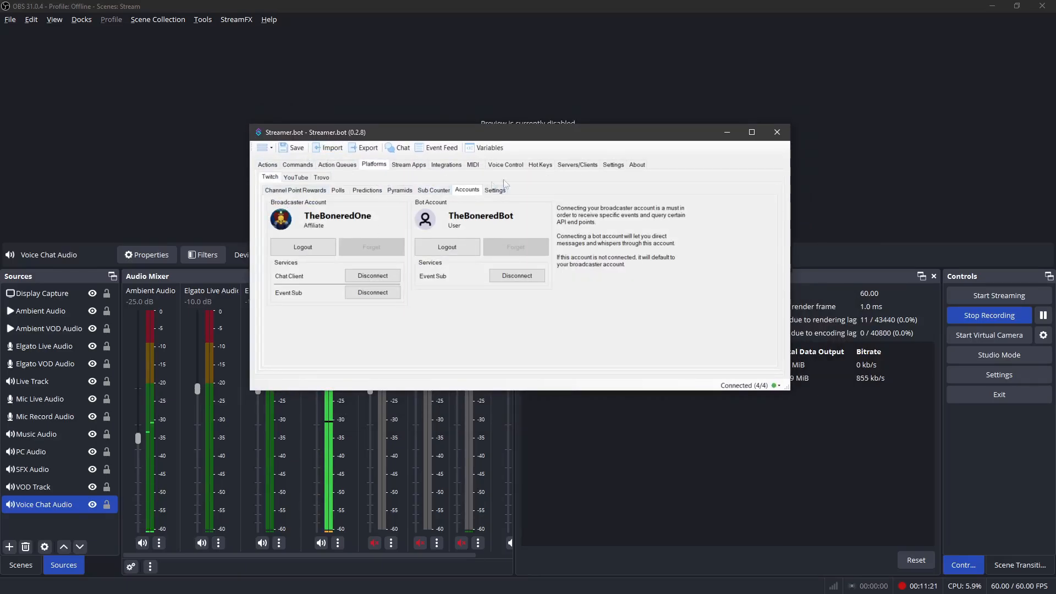
left_click(330, 166)
left_click(298, 166)
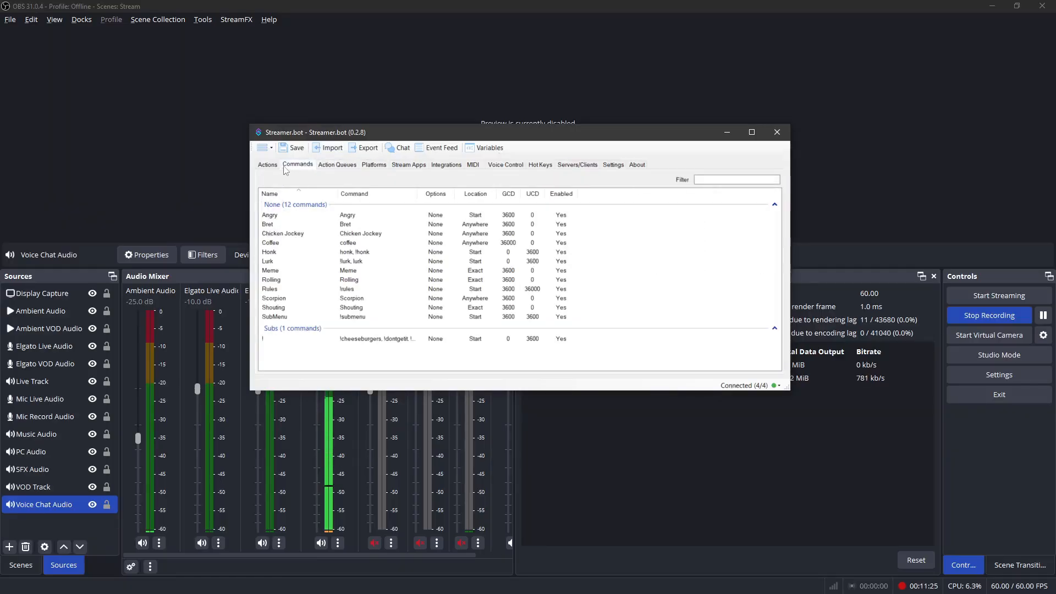
left_click(269, 166)
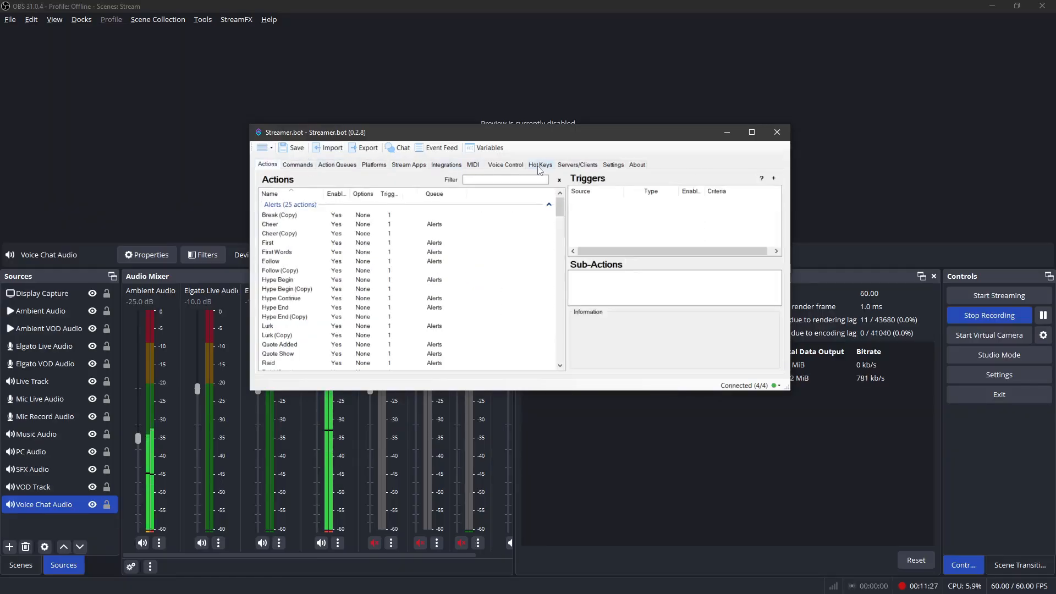
left_click(612, 165)
left_click(313, 177)
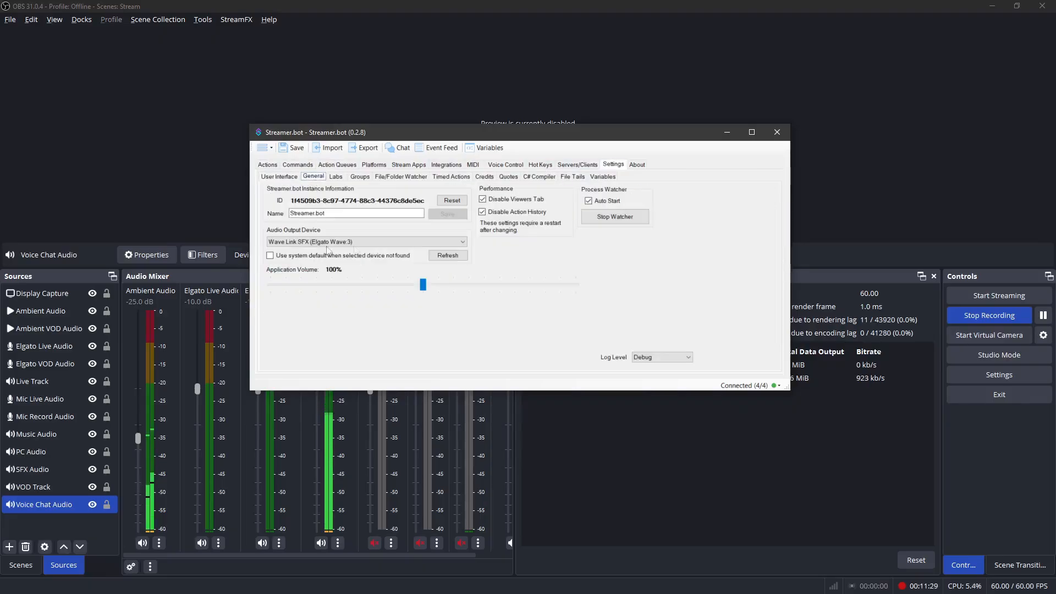
left_click(333, 243)
left_click(330, 244)
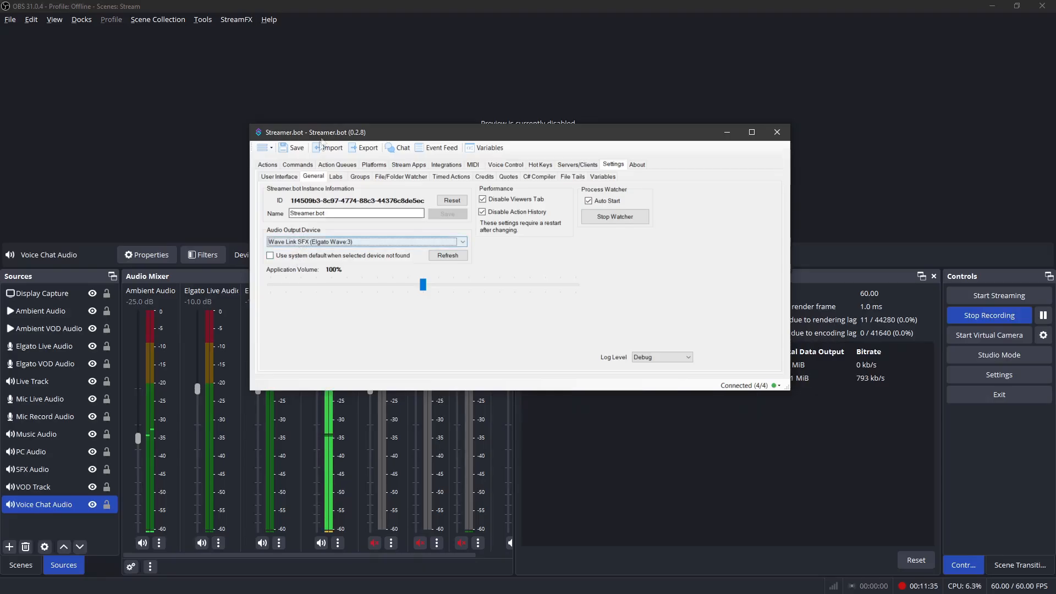
Step: Look through the Streamer.bot actions and open the play-sound sub-action of the thesegoto11 action
left_click(268, 165)
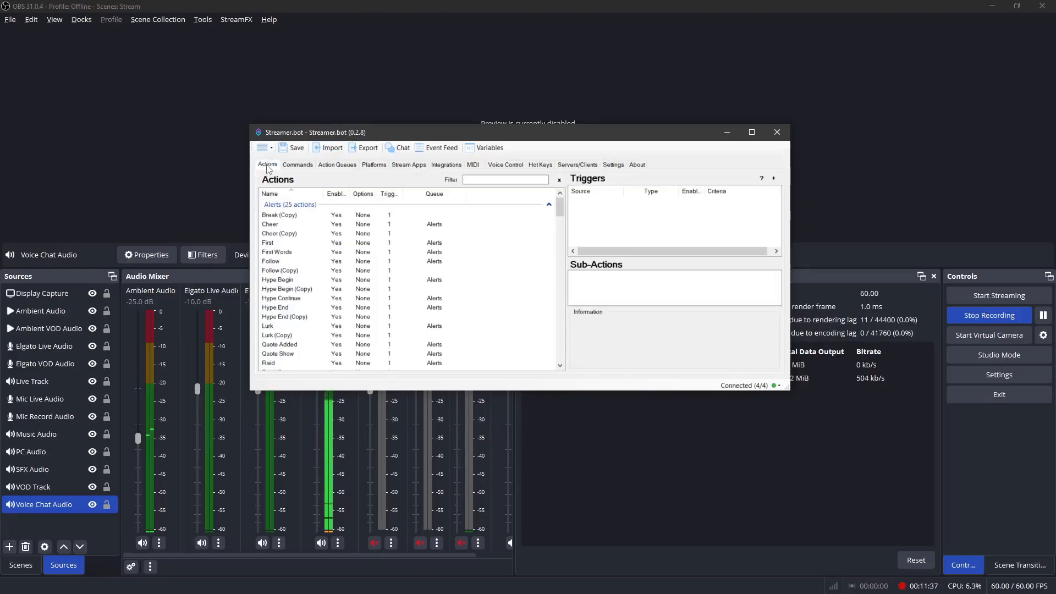
left_click_drag(560, 209, 530, 319)
scroll(336, 311, "down", 5)
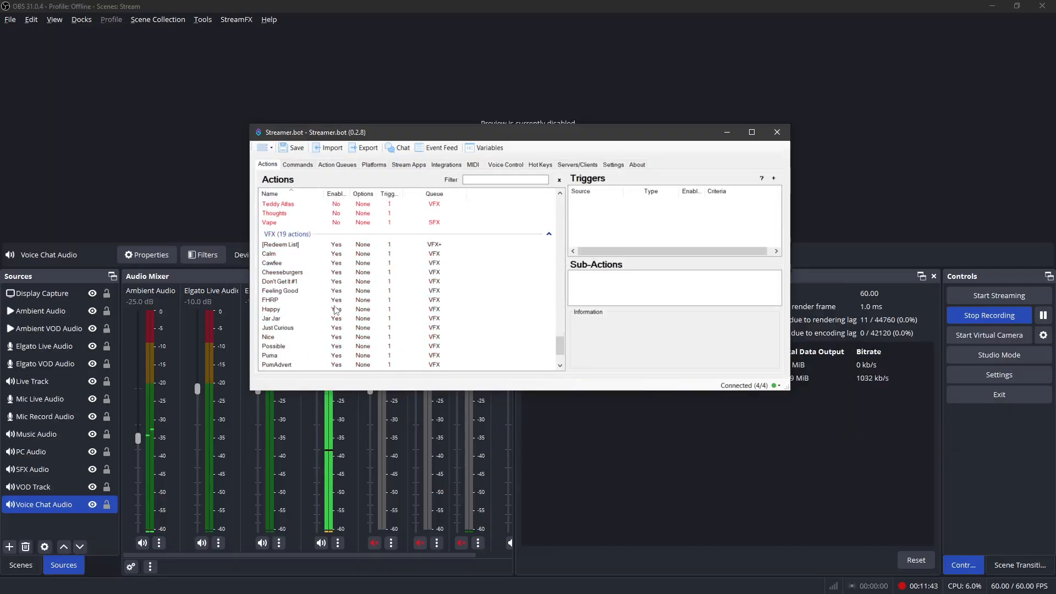
scroll(276, 306, "up", 20)
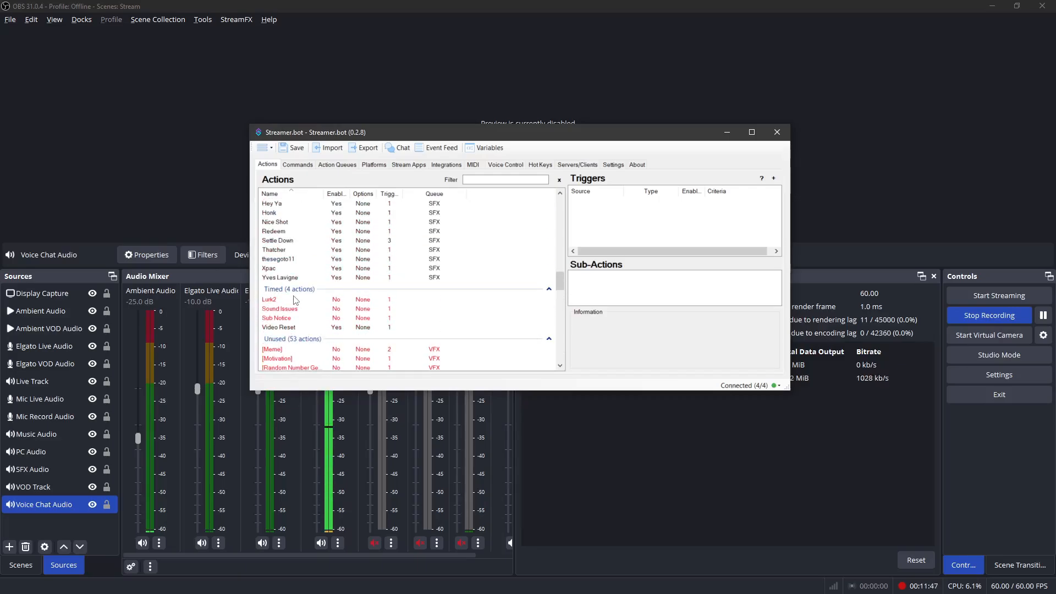
scroll(295, 300, "up", 1)
left_click(287, 285)
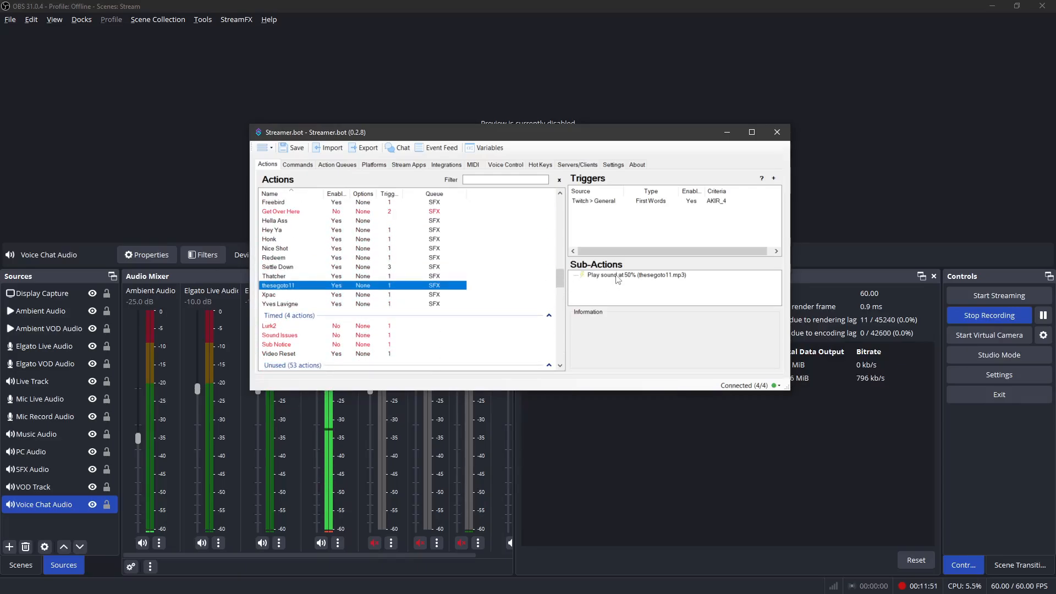
double_click(618, 275)
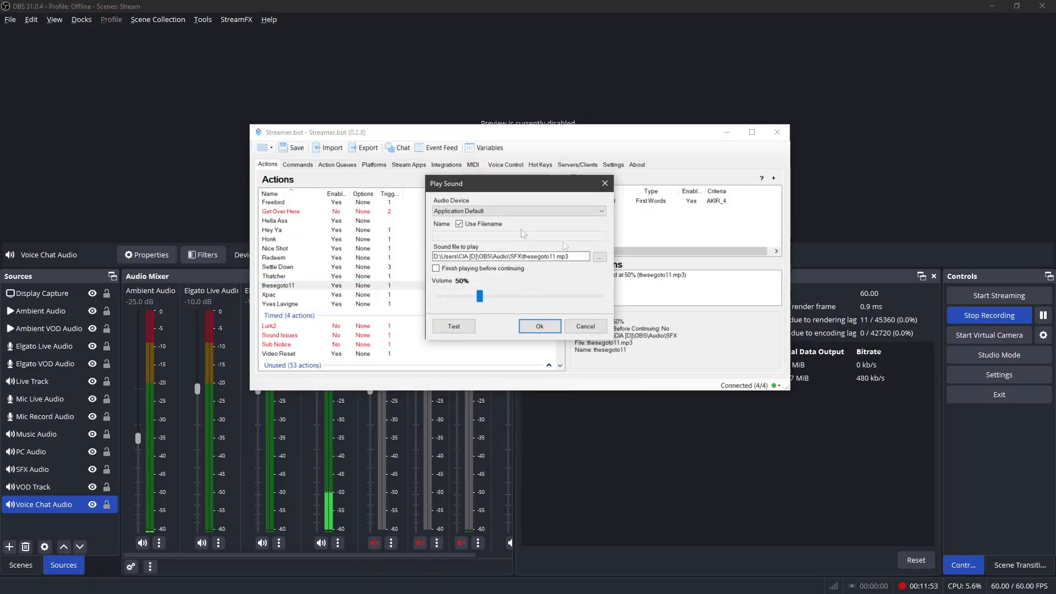
Step: Try Wave Link SFX (Elgato Wave:3) as the sound's audio device, restore Application Default, and cancel the dialog
left_click(454, 215)
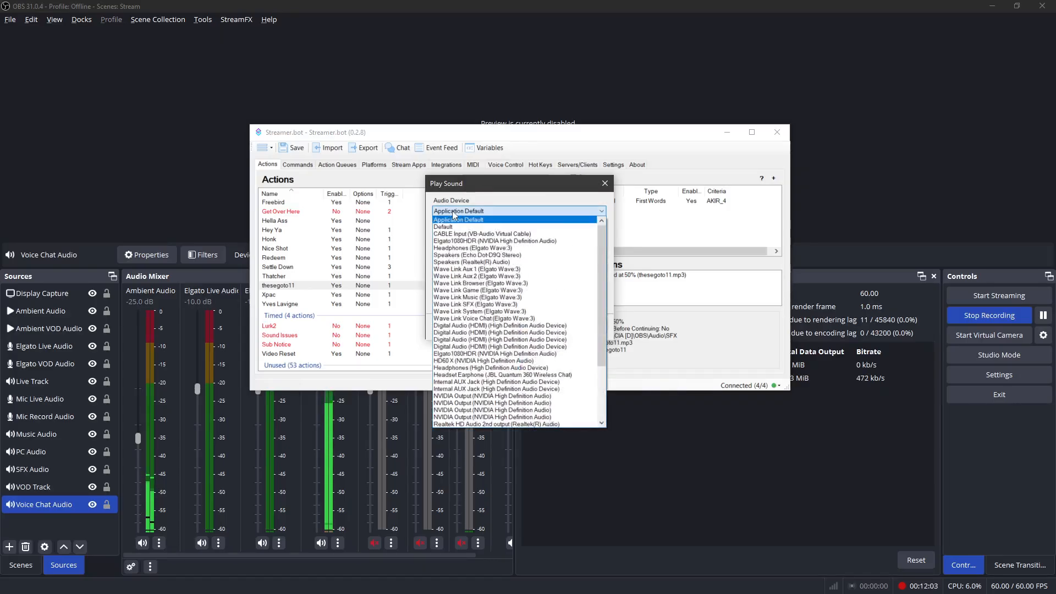
left_click(491, 312)
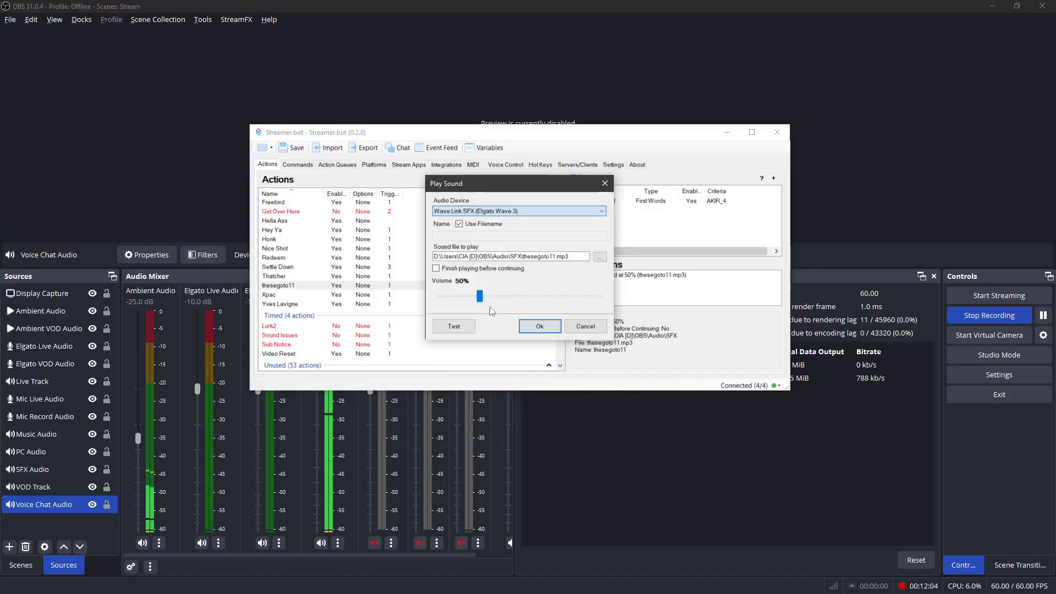
left_click(466, 213)
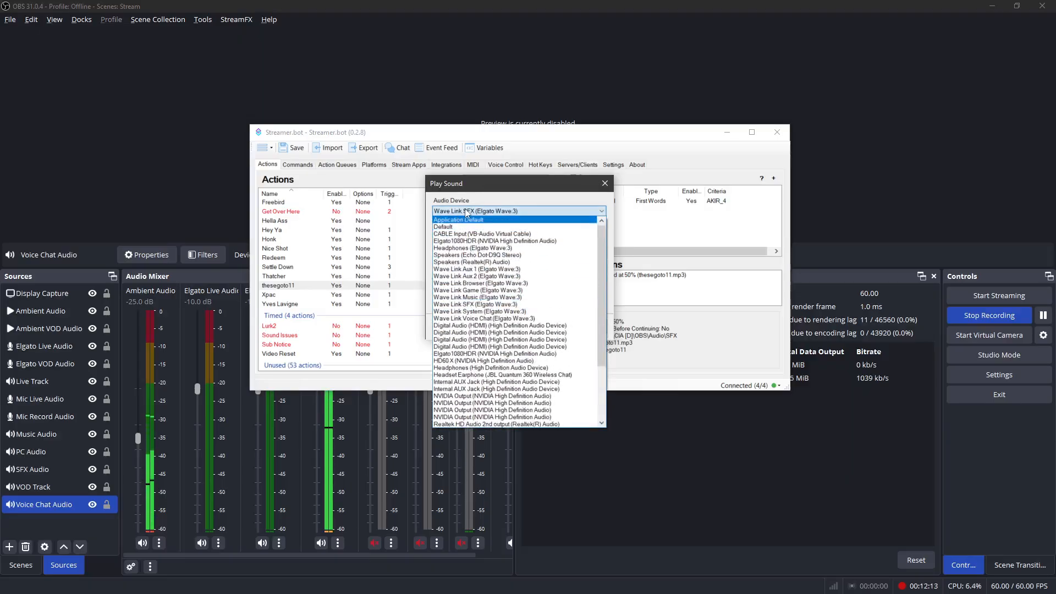
left_click(462, 220)
left_click(577, 324)
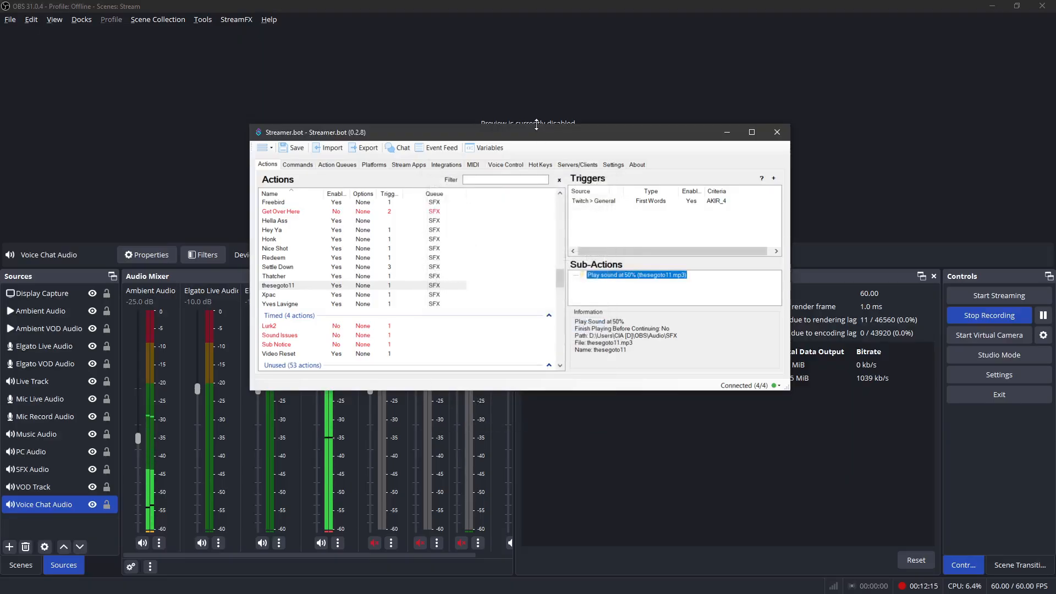
Step: Compare Streamer.bot's audio output setting with the apps assigned to Wave Link's SFX channel, and return to the actions list
left_click(612, 166)
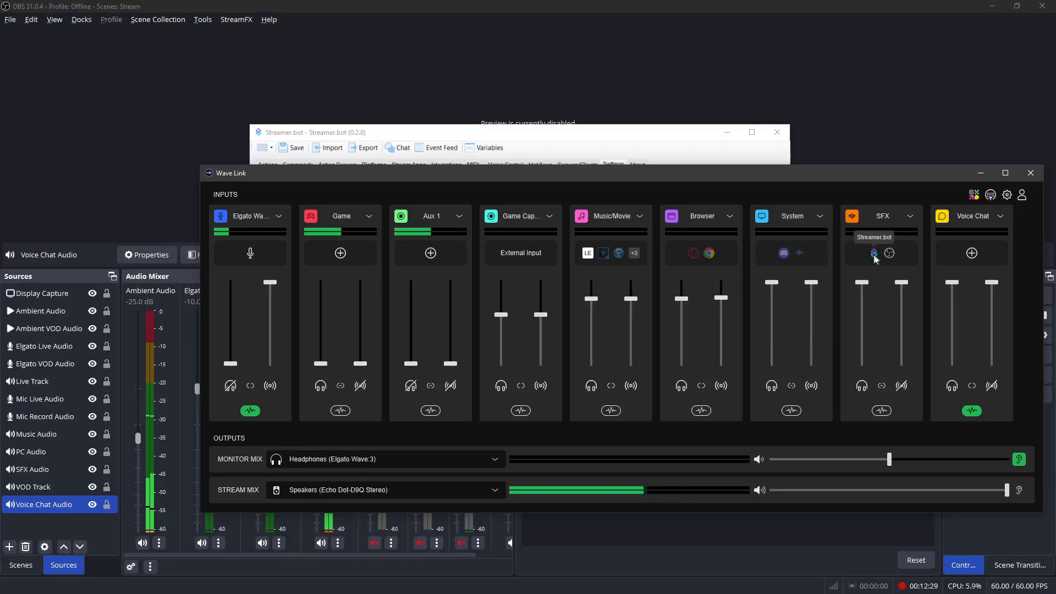
key("alt+Tab")
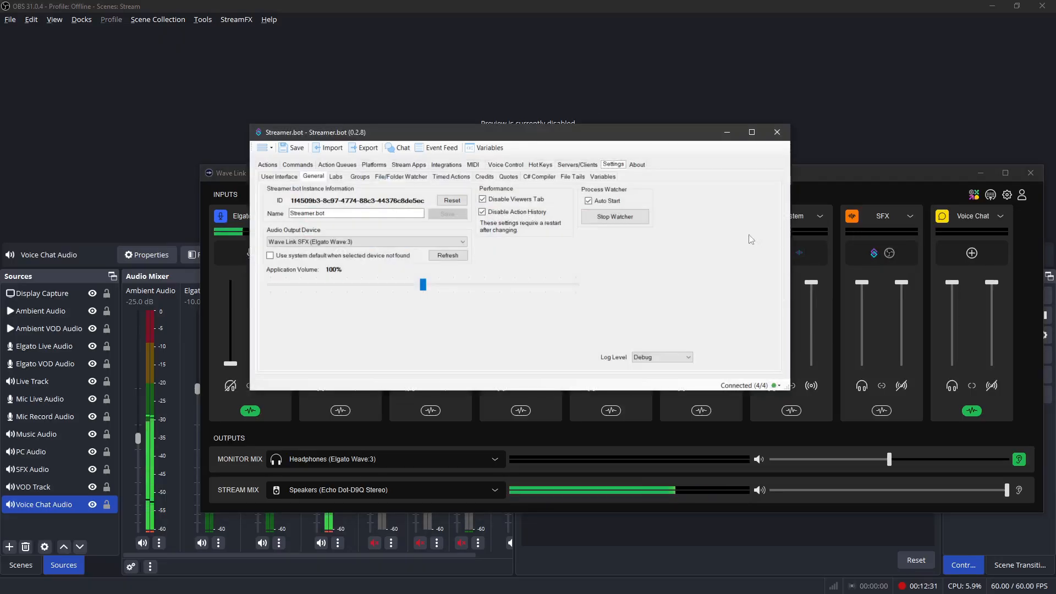
left_click(268, 165)
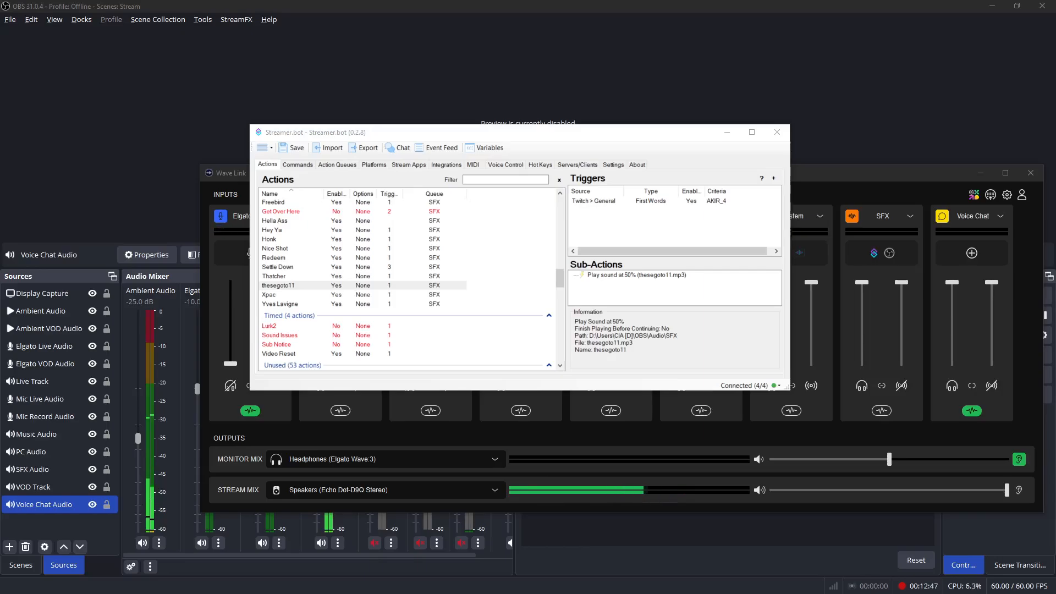
Step: Switch to Speaker.bot and check the audio output device in its general settings
left_click_drag(480, 593, 389, 221)
left_click(278, 245)
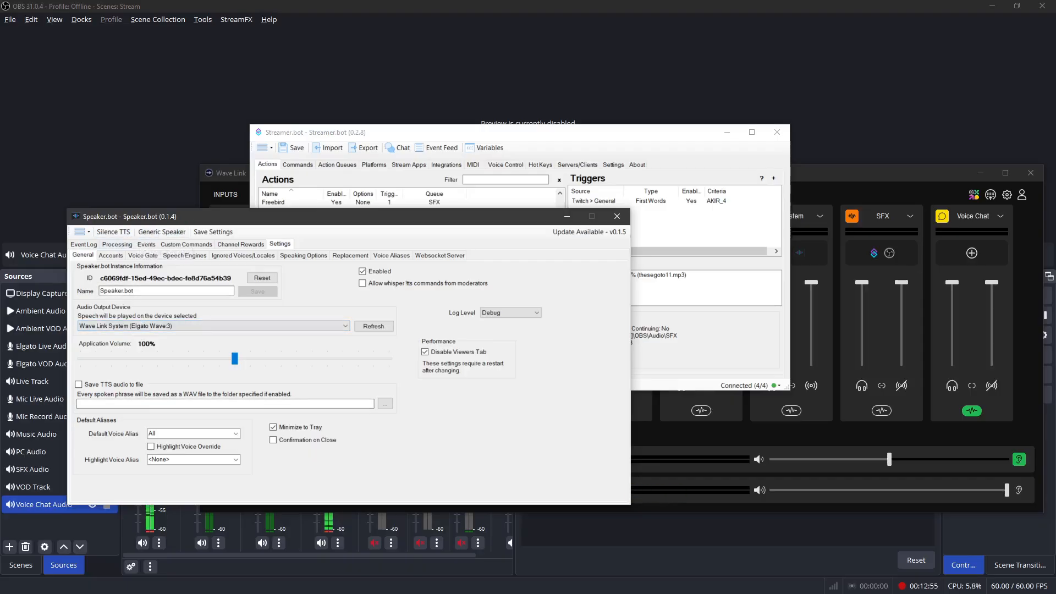
key("alt+Tab")
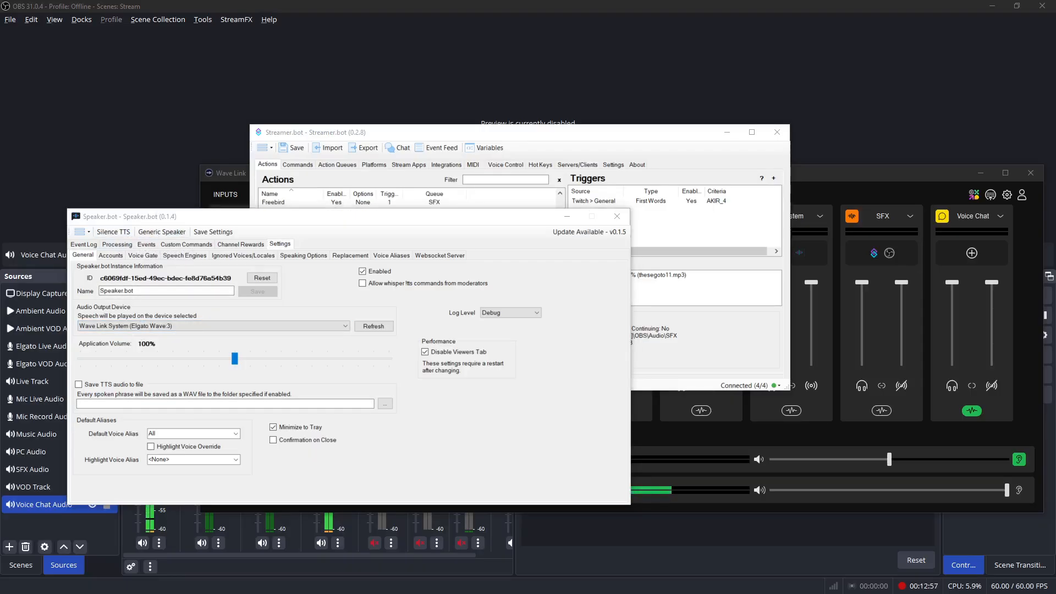
key("alt+Tab")
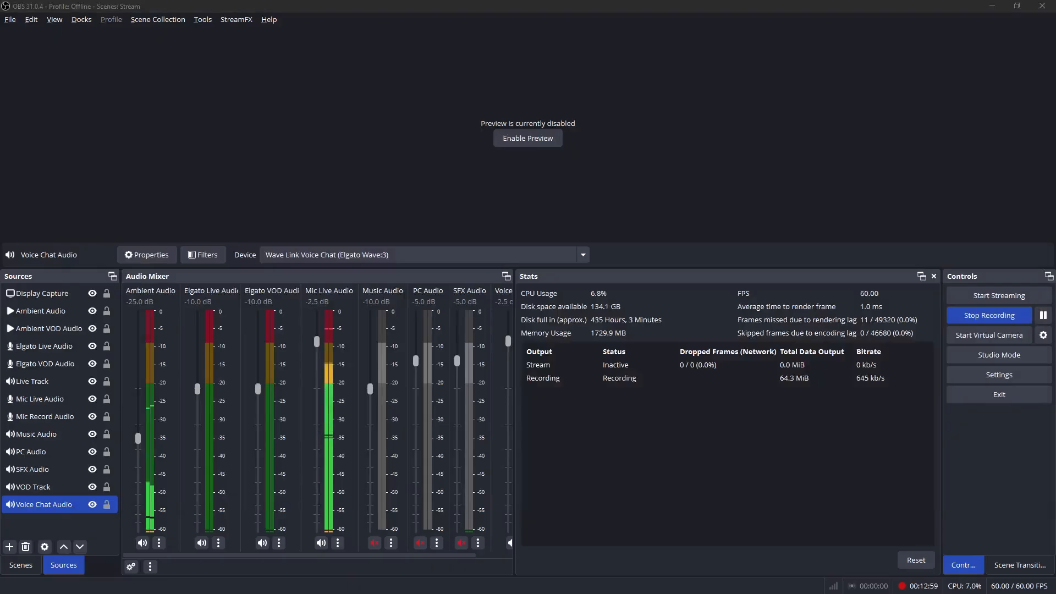
Step: Switch back to OBS and unmute SFX Audio in the mixer
key("alt+Tab")
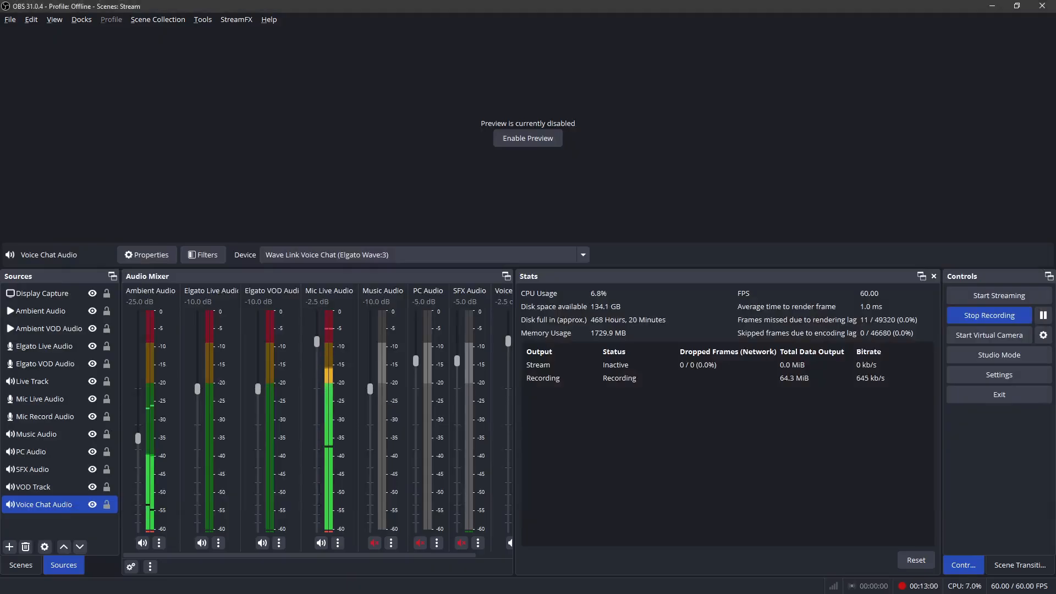
left_click(460, 543)
left_click_drag(445, 557, 477, 554)
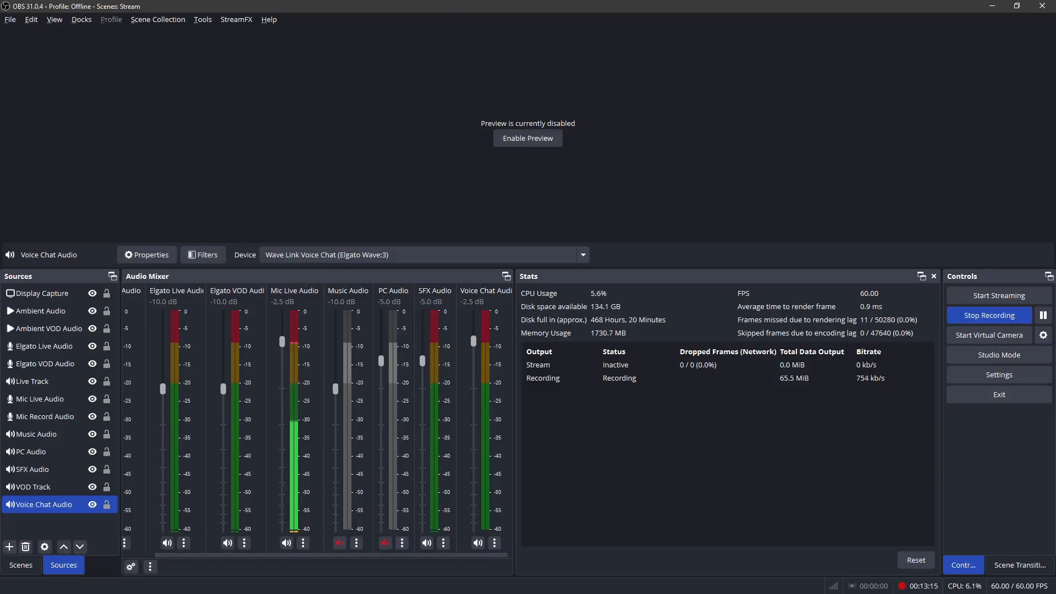
Step: Switch to Streamer.bot, select the Nice Shot action, and test its User Banned trigger
key("alt+Tab")
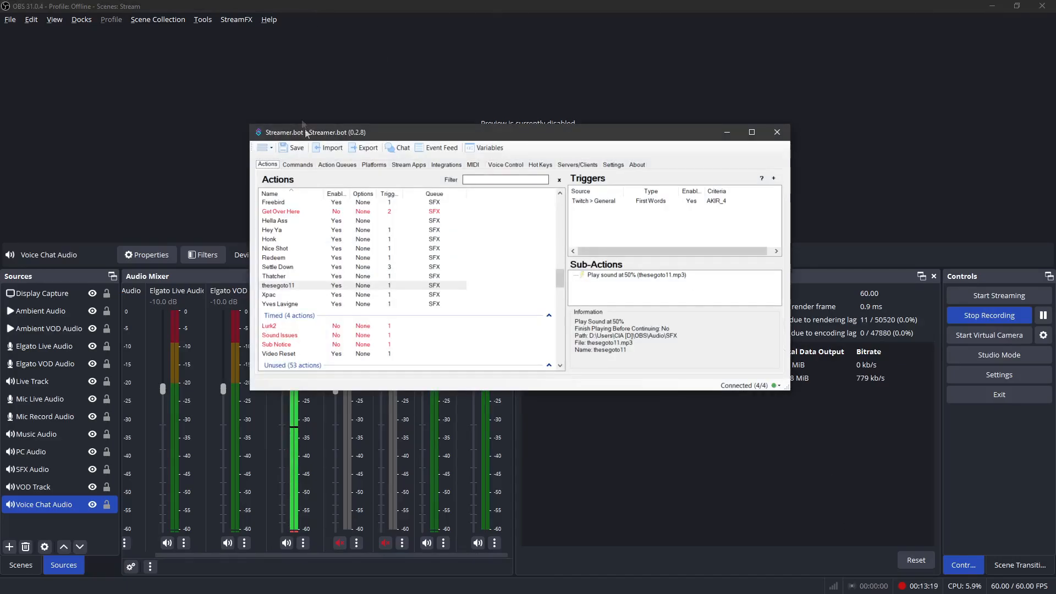
left_click(282, 248)
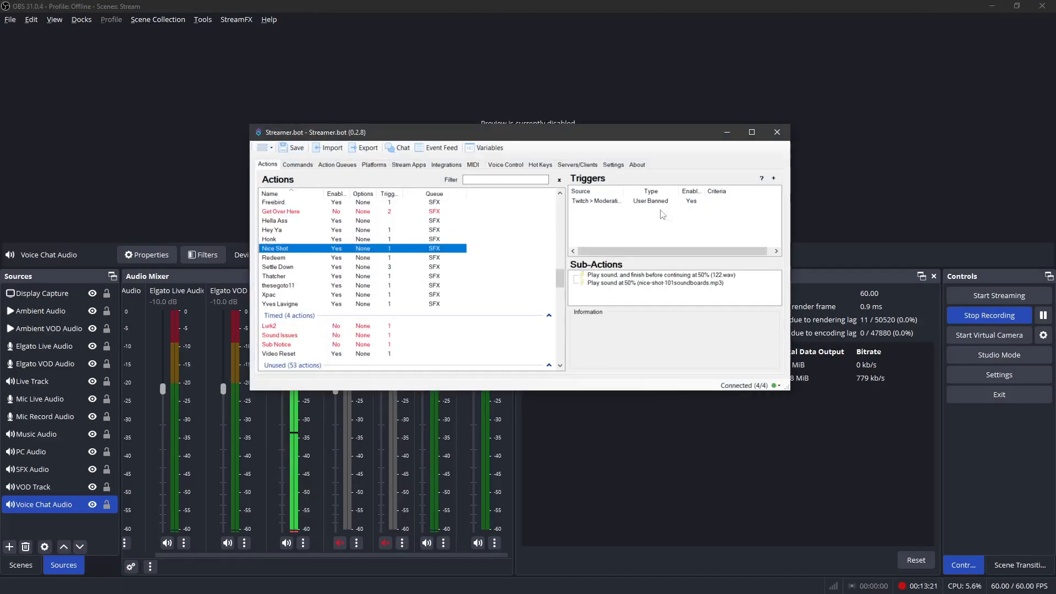
right_click(606, 206)
left_click(624, 208)
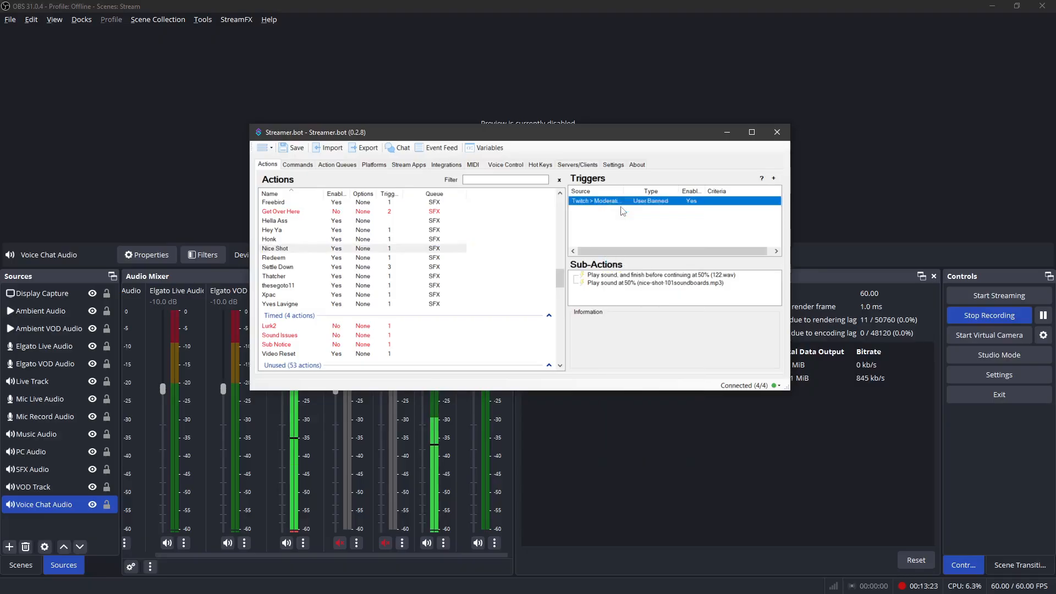
Step: Move the Streamer.bot window clear of the OBS mixer, test the User Banned trigger twice more, and return to OBS
left_click_drag(480, 134, 700, 123)
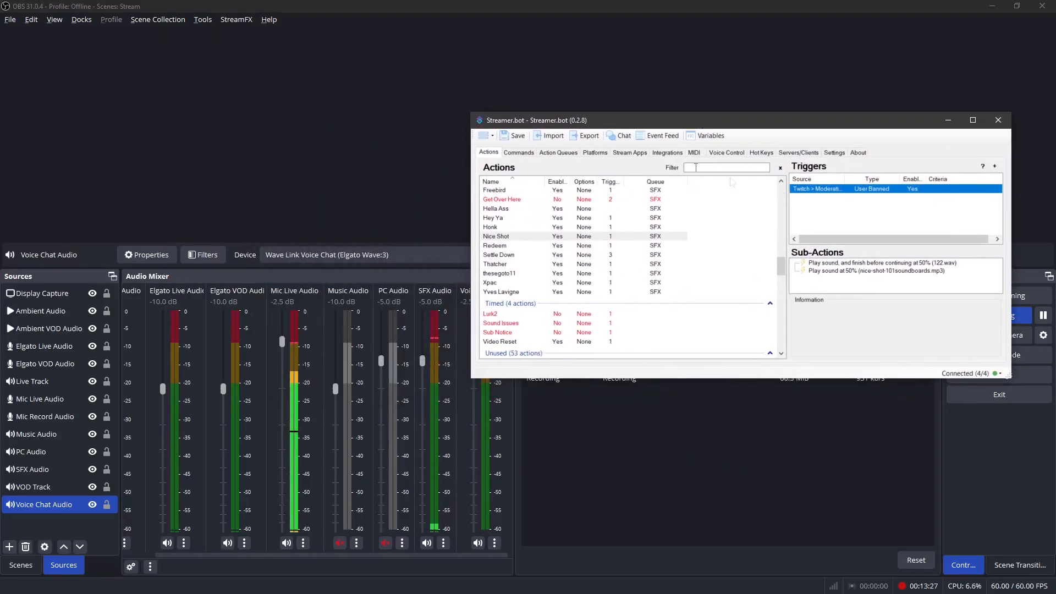
right_click(854, 190)
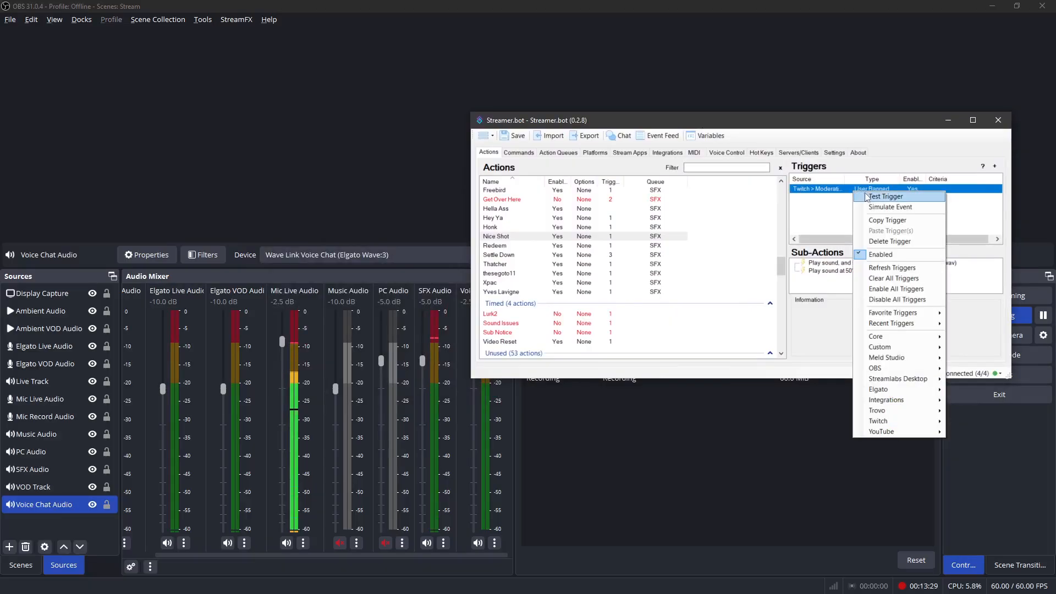
left_click(869, 196)
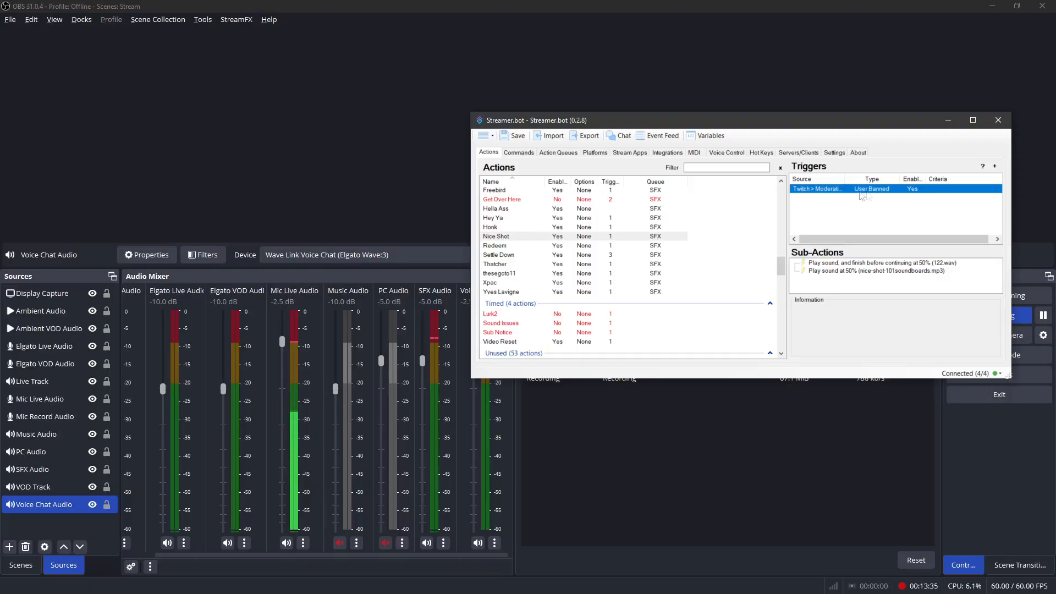
right_click(846, 191)
left_click(863, 197)
key("alt+Tab")
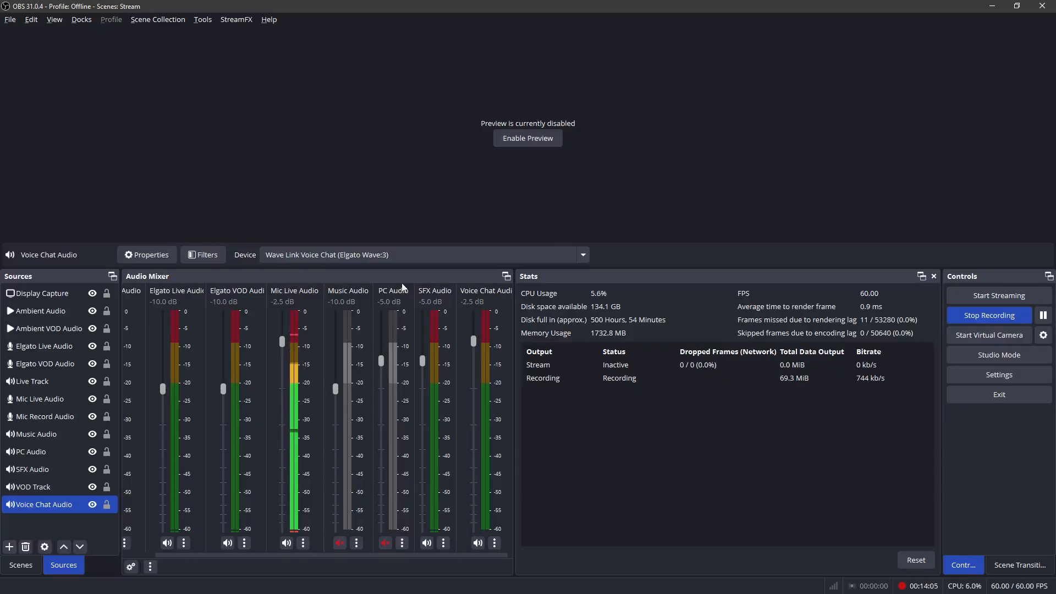
left_click_drag(261, 556, 167, 557)
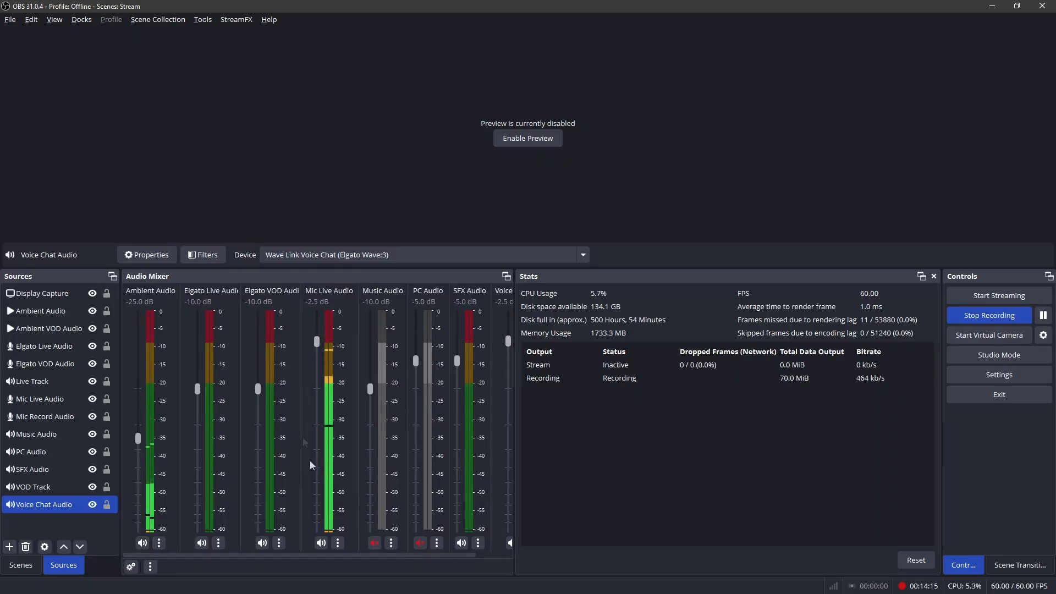
left_click_drag(256, 556, 181, 522)
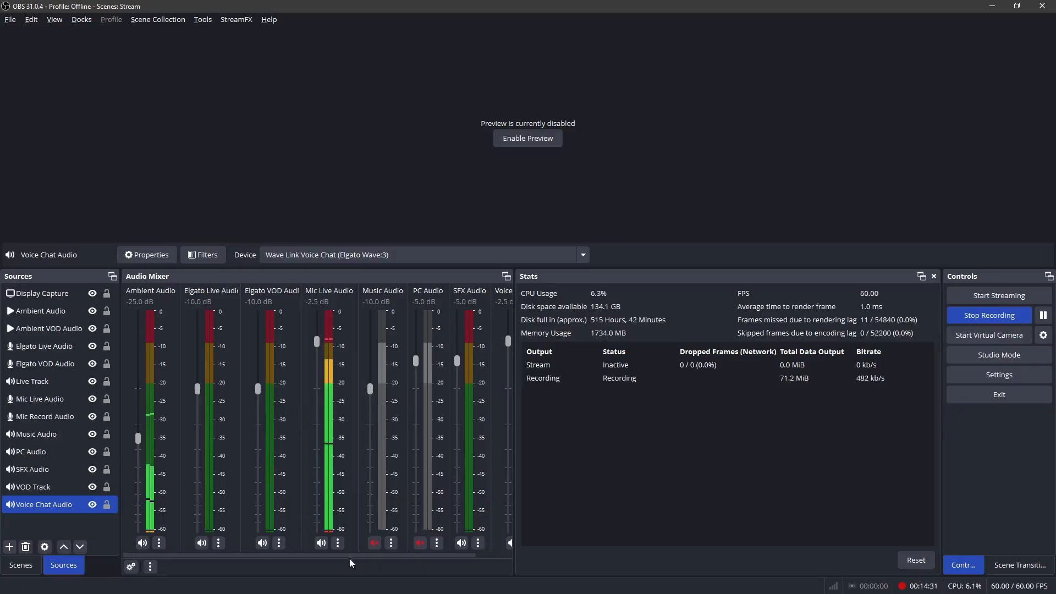
left_click_drag(316, 554, 371, 549)
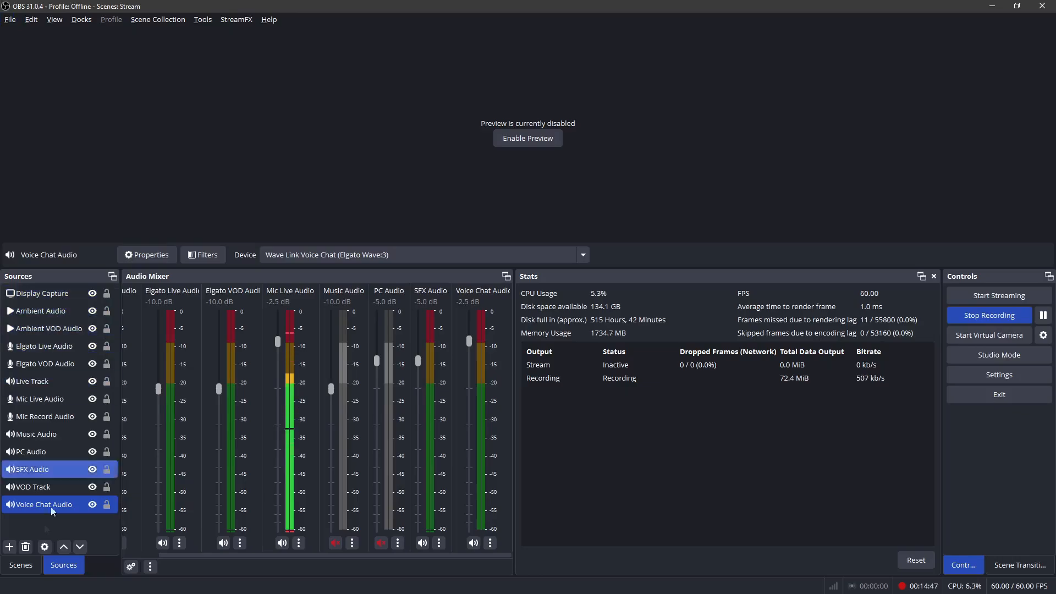
Step: Switch from the Audio scene to the Live Main scene and examine its sources
left_click(25, 566)
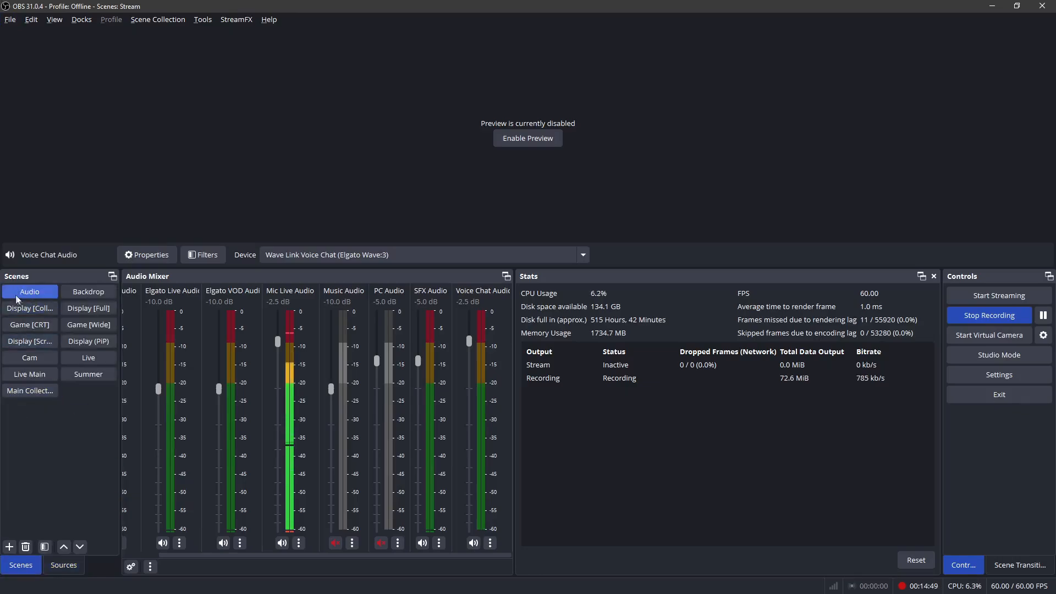
left_click(31, 375)
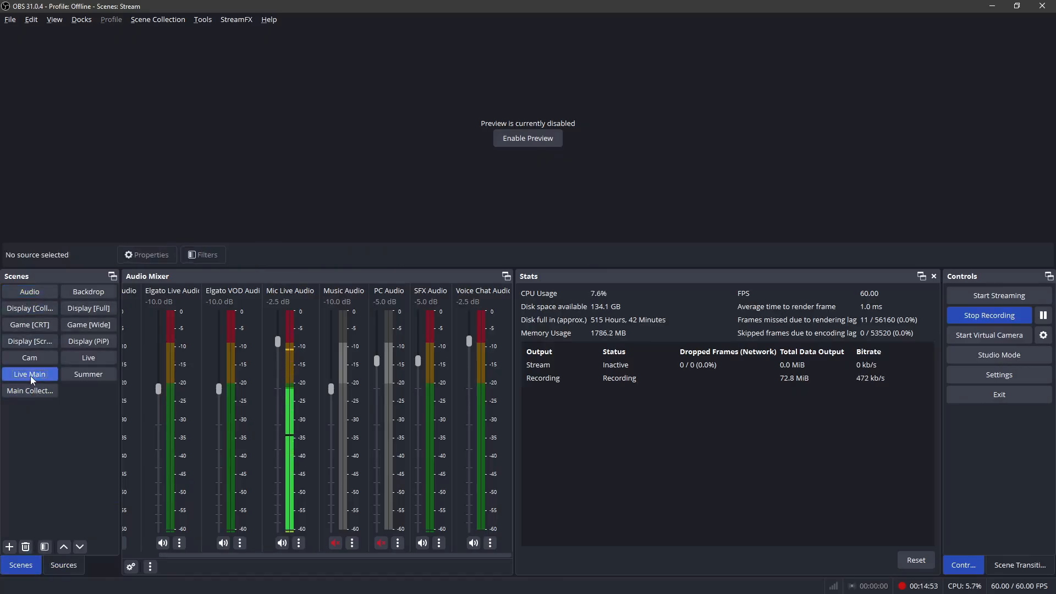
left_click(65, 566)
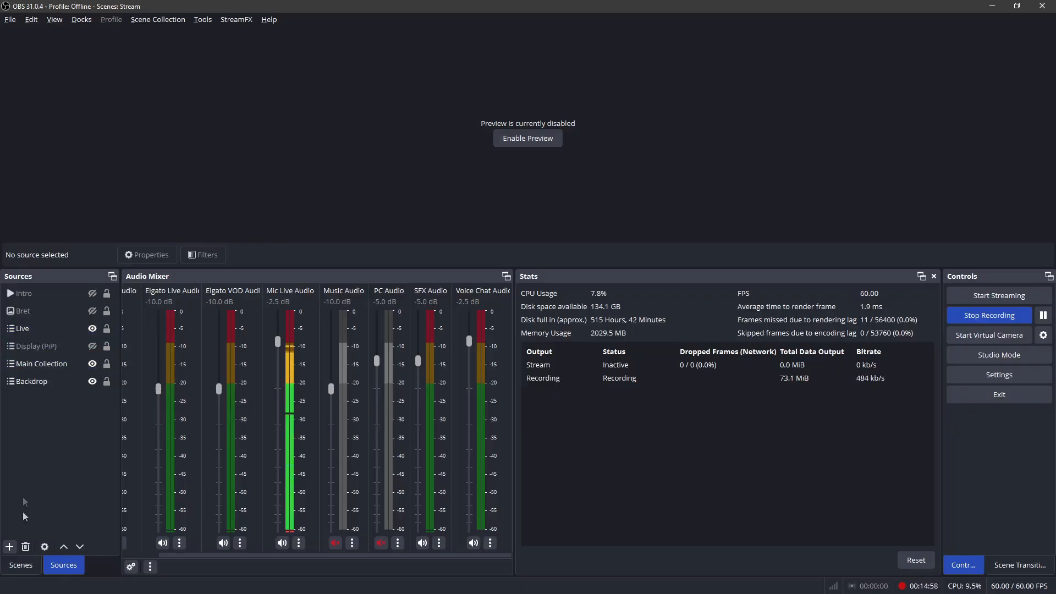
Step: Switch to the Live scene and select the nested Audio scene among its sources
left_click(21, 566)
left_click(85, 374)
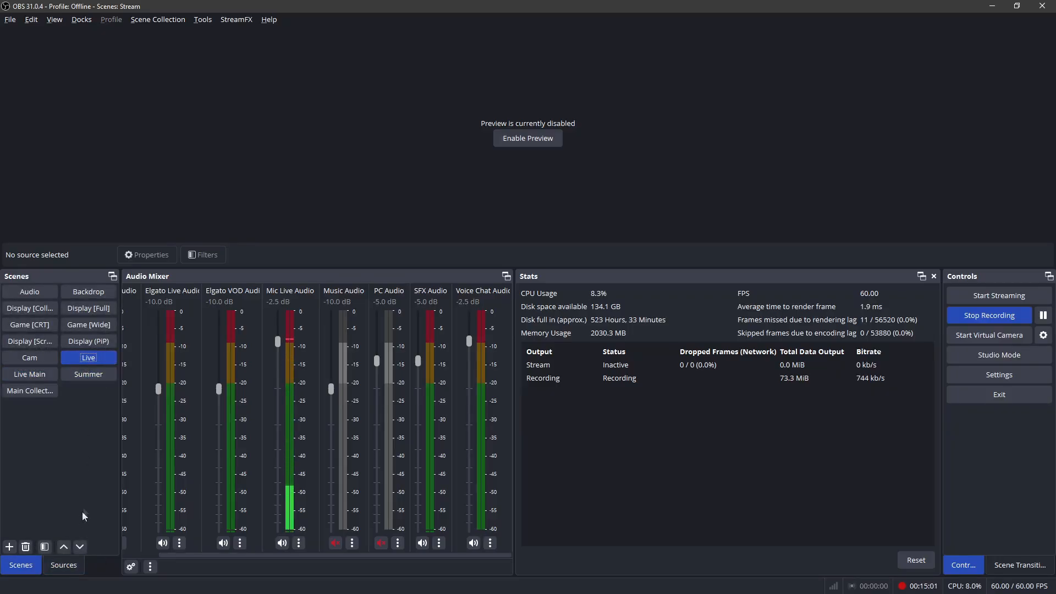
left_click(64, 565)
left_click(45, 294)
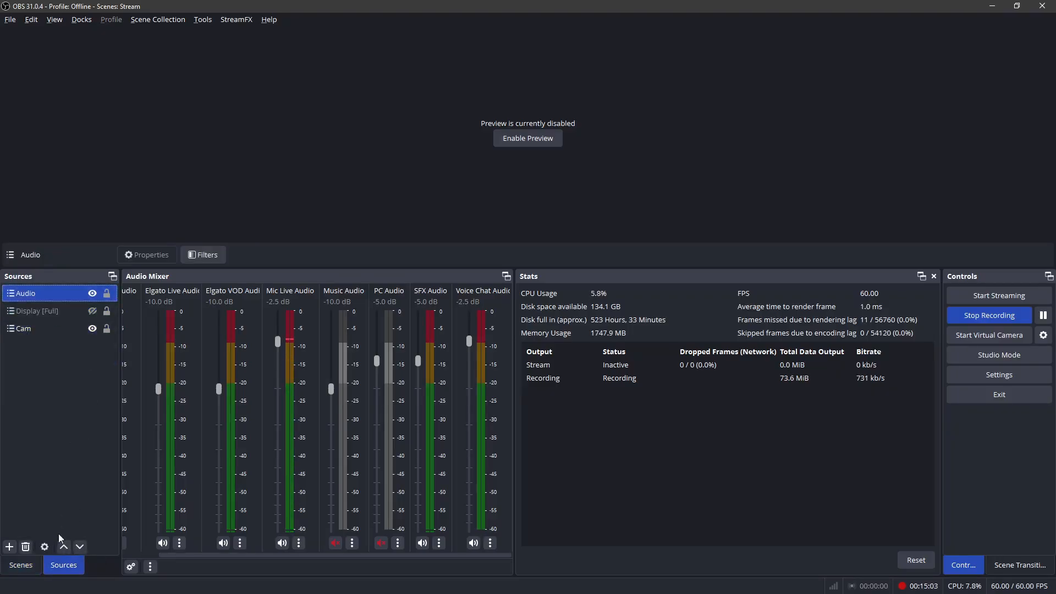
Step: Return to the Live Main scene, review how the Live scene is nested among its sources, and show the scene list again
left_click(33, 569)
left_click(28, 375)
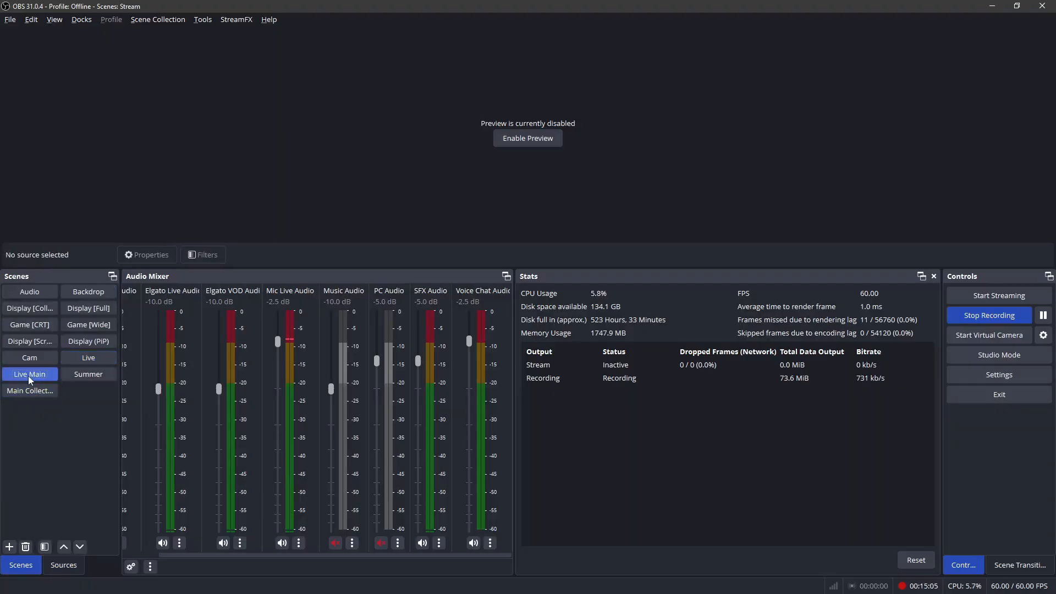
left_click(71, 570)
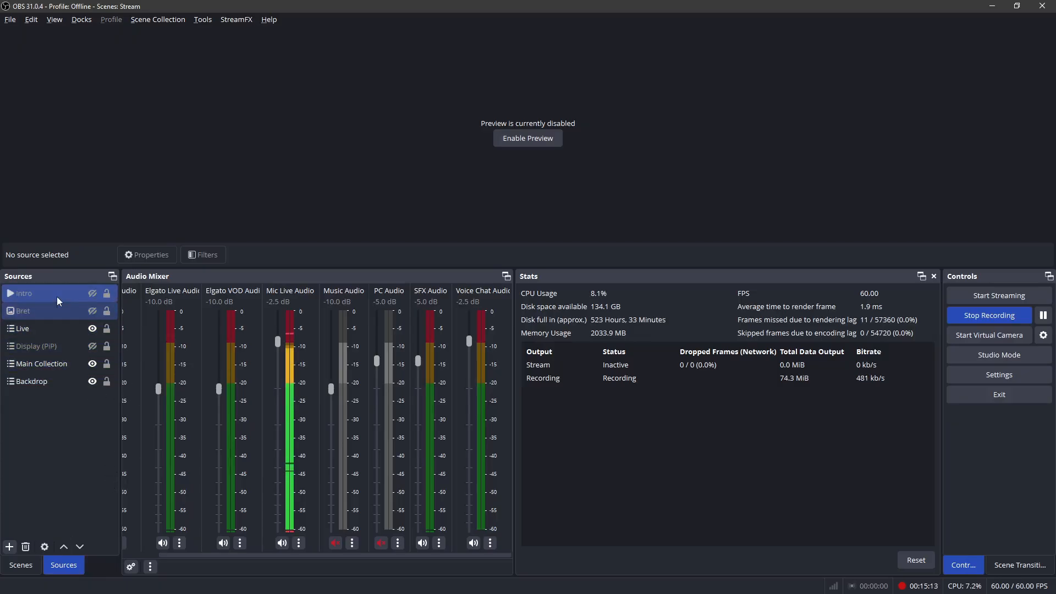
left_click(16, 565)
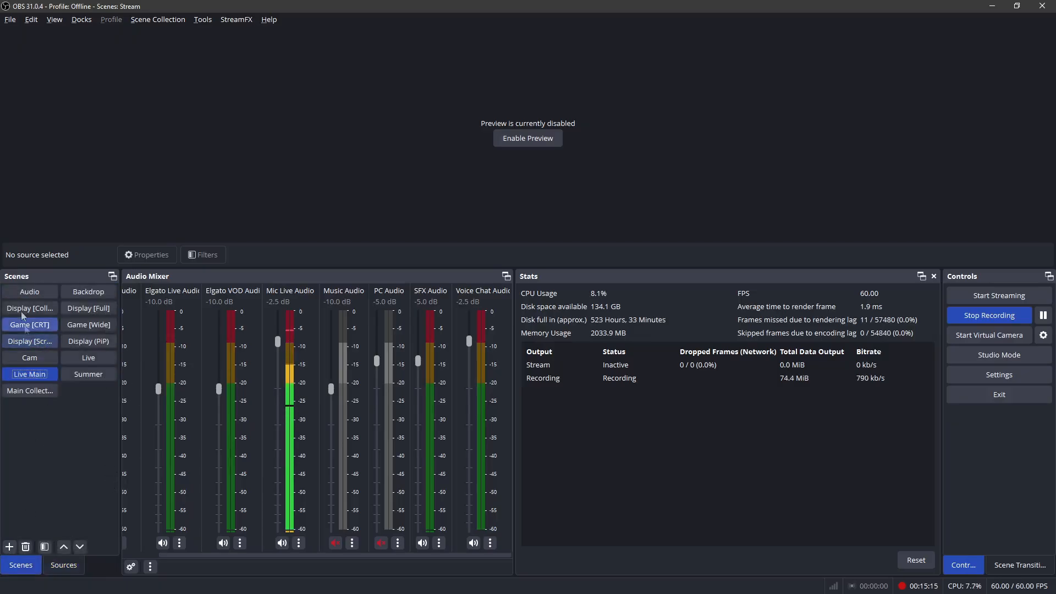